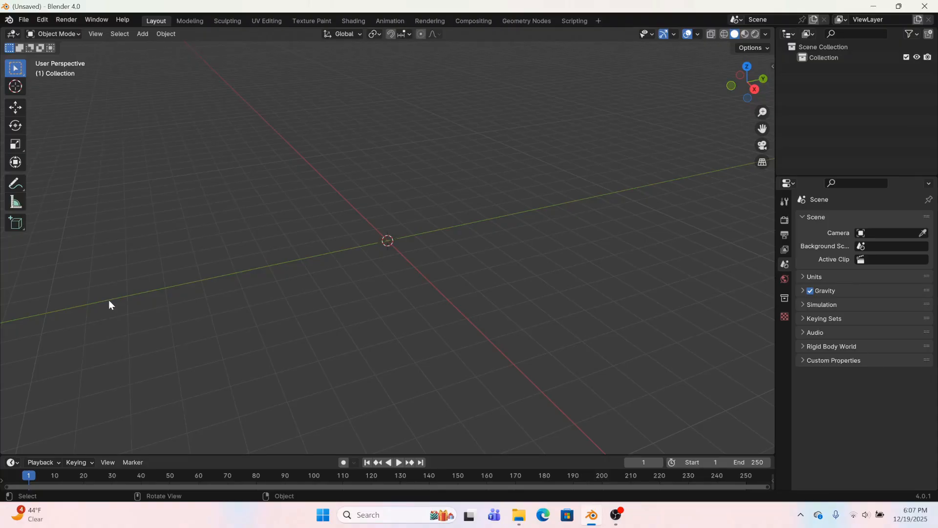
# Add a Sun light, move it up and away from the origin, and rotate it by about 78°
pyautogui.click(169, 35)
pyautogui.moveTo(140, 35)
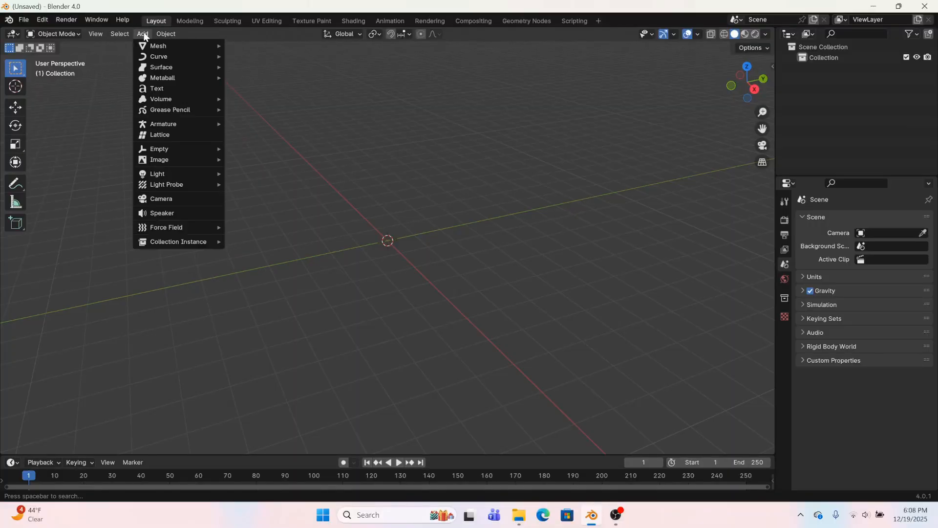
pyautogui.moveTo(149, 174)
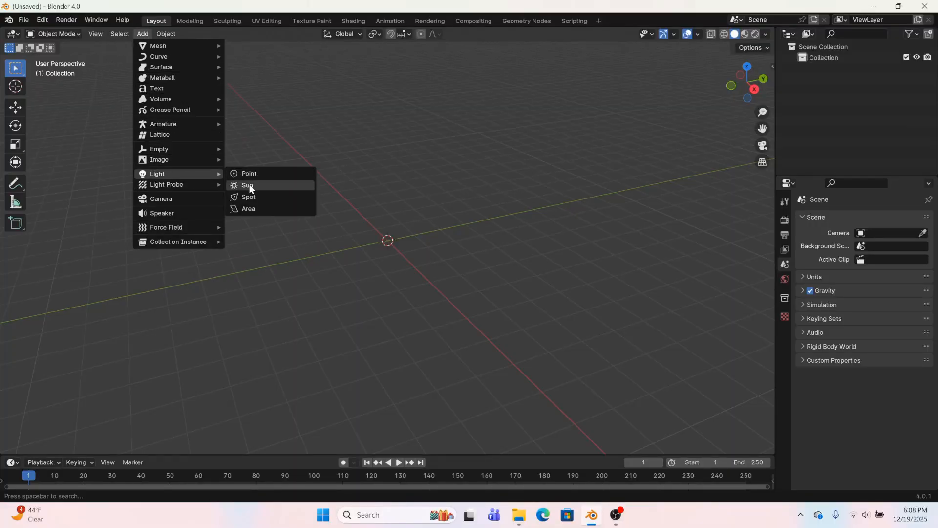
pyautogui.click(249, 184)
pyautogui.moveTo(368, 240); pyautogui.dragTo(434, 248, button='middle')
pyautogui.press('g')
pyautogui.click(668, 99)
pyautogui.press('r')
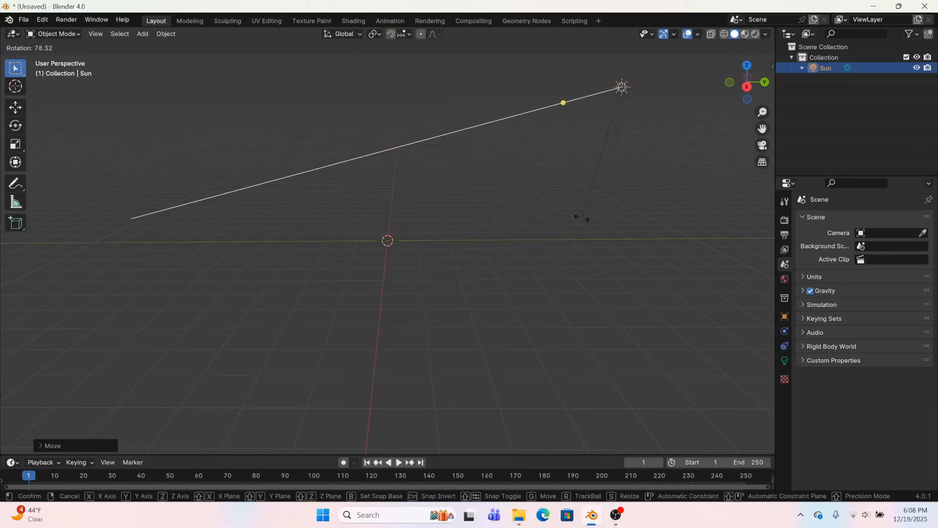
pyautogui.click(582, 217)
# Duplicate the sun to the opposite side of the origin and rotate the copy to shine back across it, adjusting its angle from above
pyautogui.hotkey('shift', 'd')
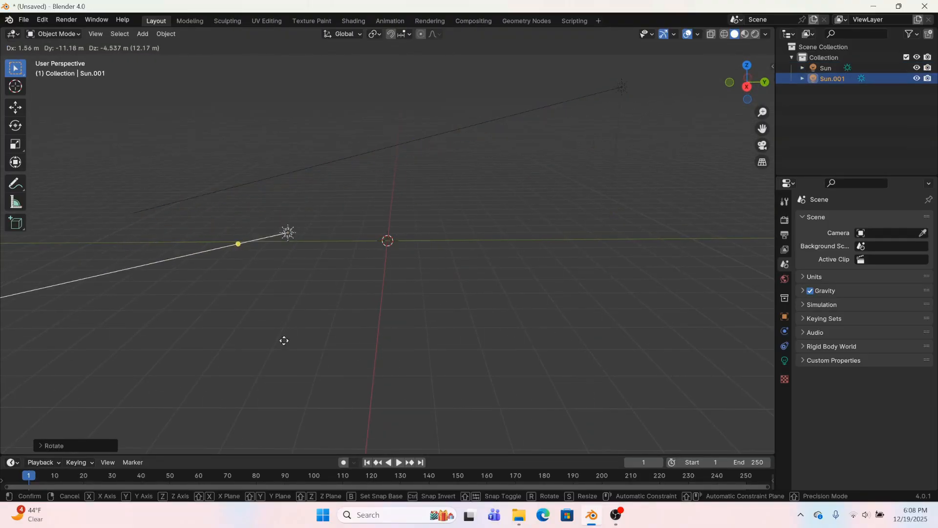
pyautogui.click(284, 341)
pyautogui.press('r')
pyautogui.click(522, 337)
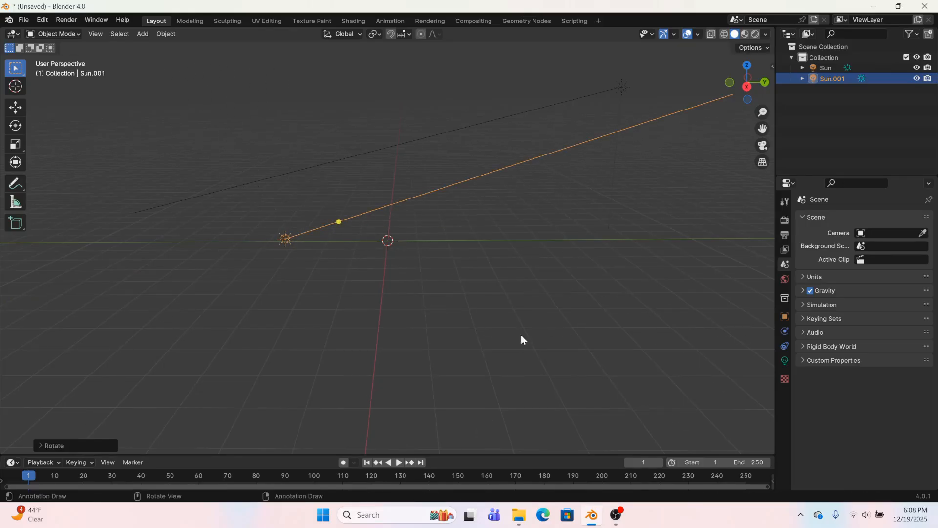
pyautogui.click(747, 65)
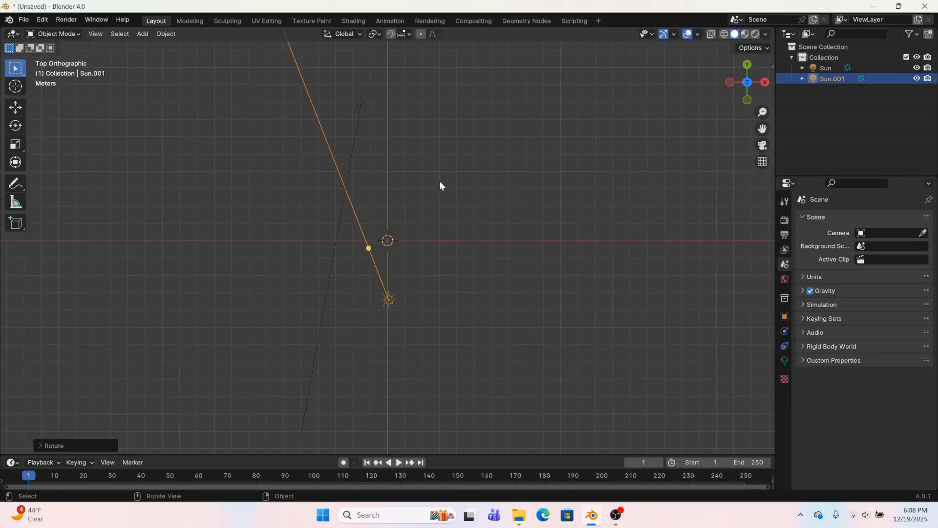
pyautogui.press('r')
pyautogui.click(426, 164)
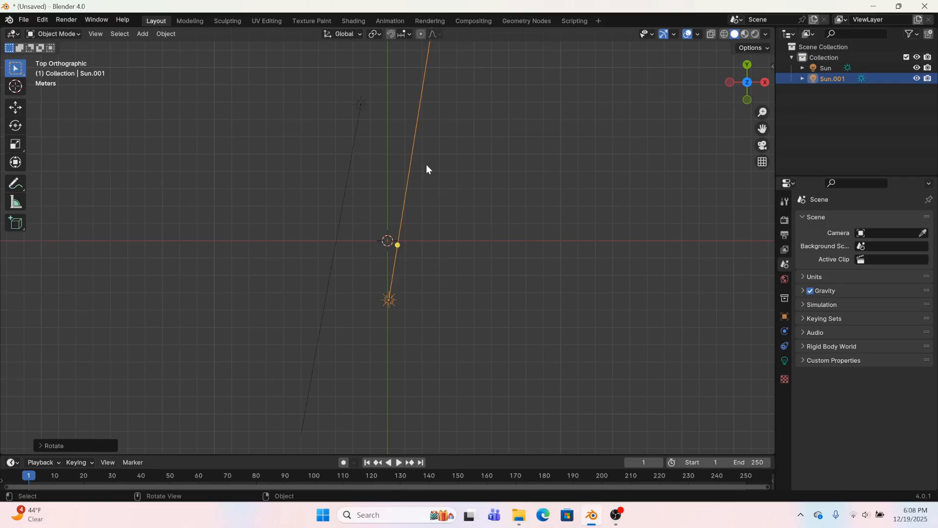
# Select both suns and, in top view, rotate and move them together so they sit diagonally on opposite sides of the origin
pyautogui.moveTo(249, 85); pyautogui.dragTo(479, 377)
pyautogui.press('r')
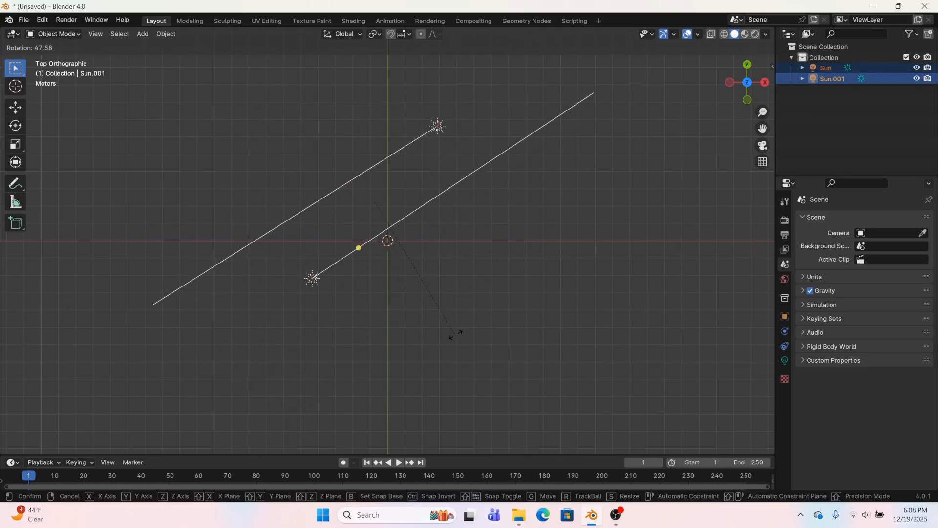
pyautogui.click(454, 332)
pyautogui.press('g')
pyautogui.click(447, 284)
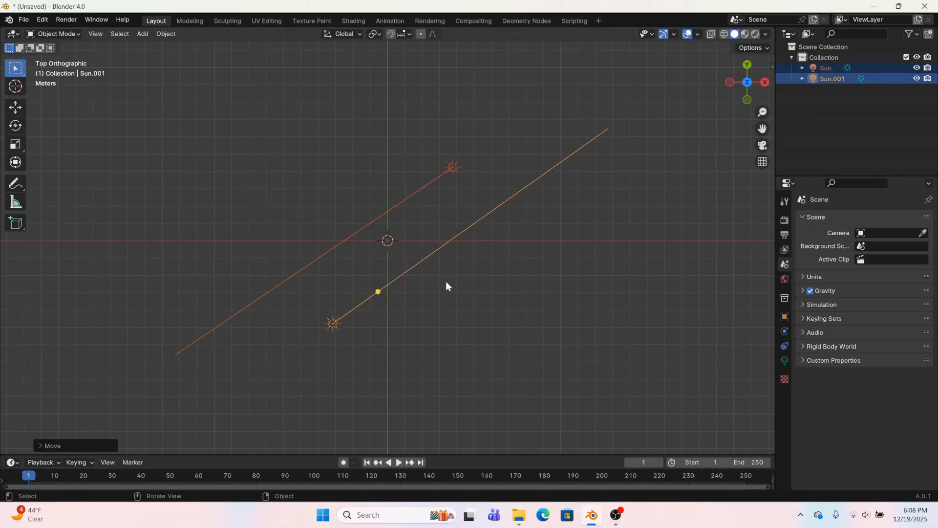
pyautogui.press('r')
pyautogui.click(536, 336)
pyautogui.moveTo(536, 336); pyautogui.dragTo(499, 254, button='middle')
# Select only the duplicated sun, refine its rotation, and check its direction from above and in perspective
pyautogui.click(278, 265)
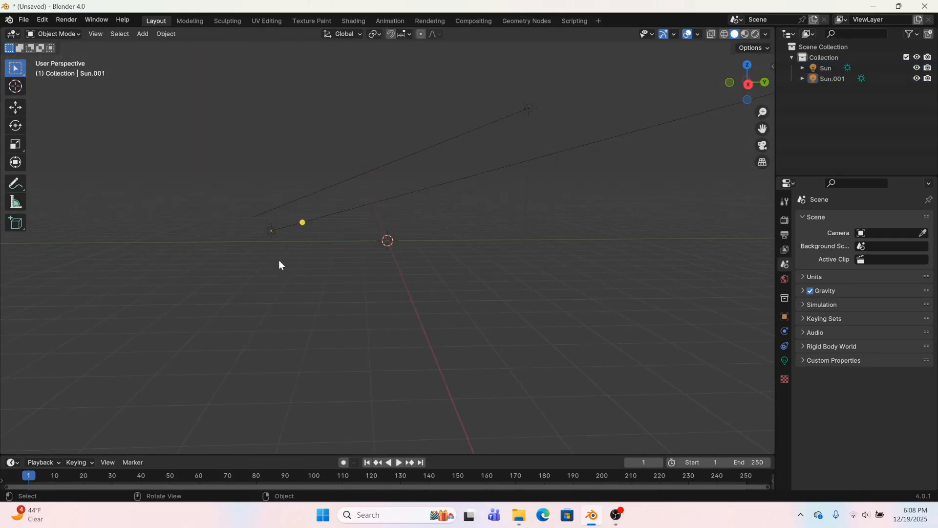
pyautogui.click(271, 232)
pyautogui.moveTo(285, 227); pyautogui.dragTo(456, 289, button='middle')
pyautogui.press('r')
pyautogui.click(629, 189)
pyautogui.click(748, 66)
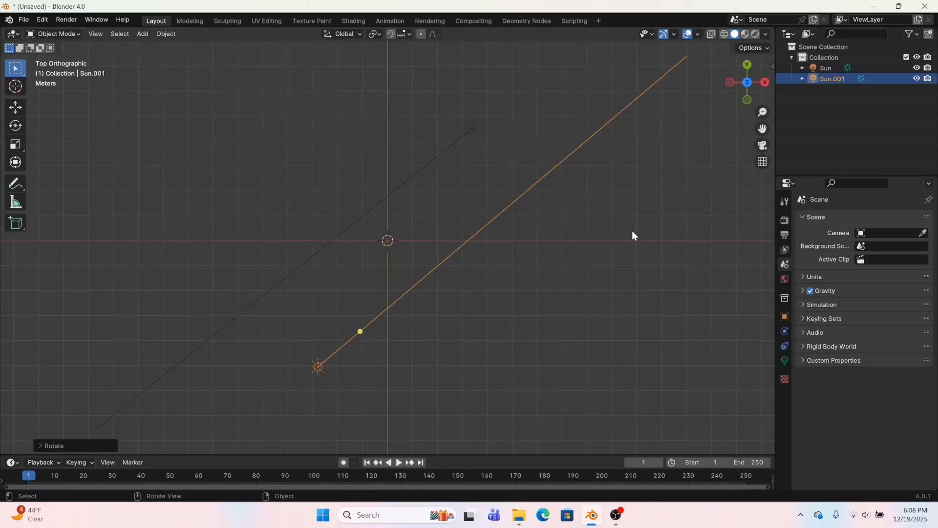
pyautogui.moveTo(625, 230); pyautogui.dragTo(530, 197, button='middle')
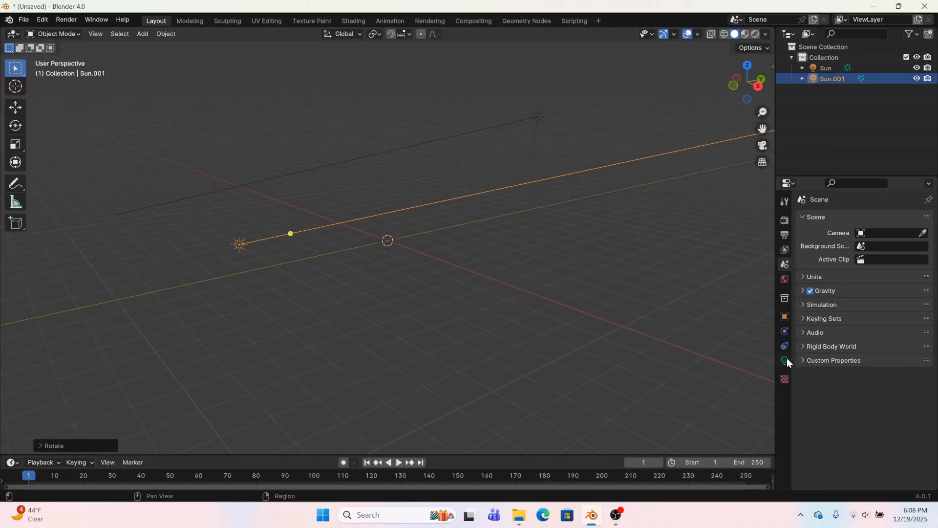
# Rename the duplicated sun as "rim" and the original sun as "key"
pyautogui.doubleClick(823, 78)
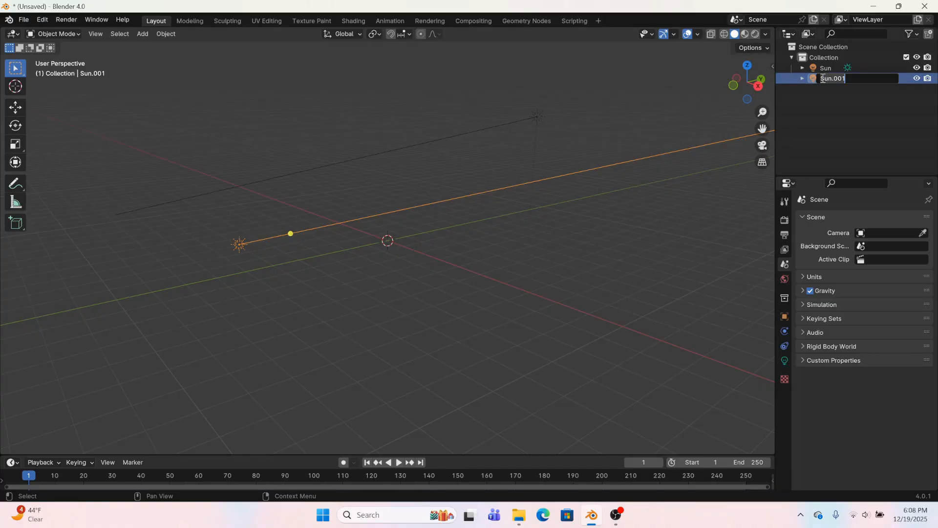
pyautogui.write('rim')
pyautogui.press('Return')
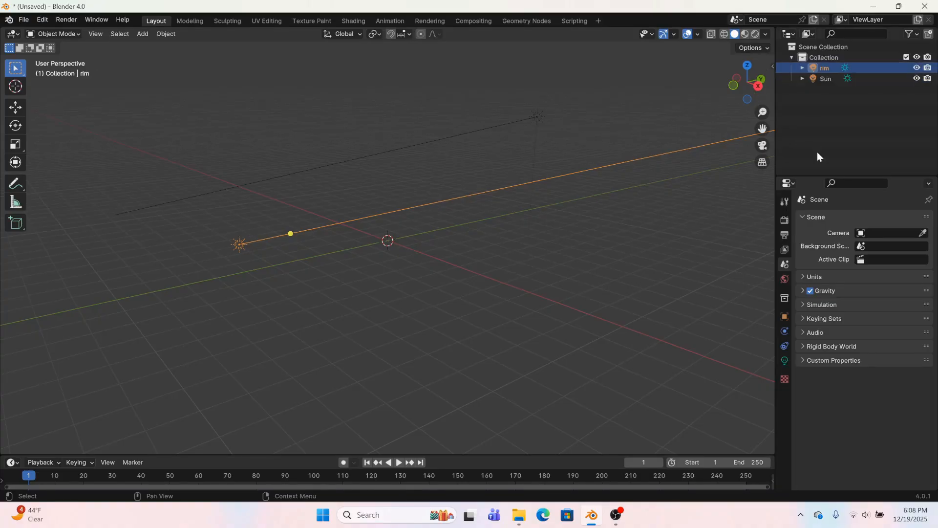
pyautogui.doubleClick(824, 78)
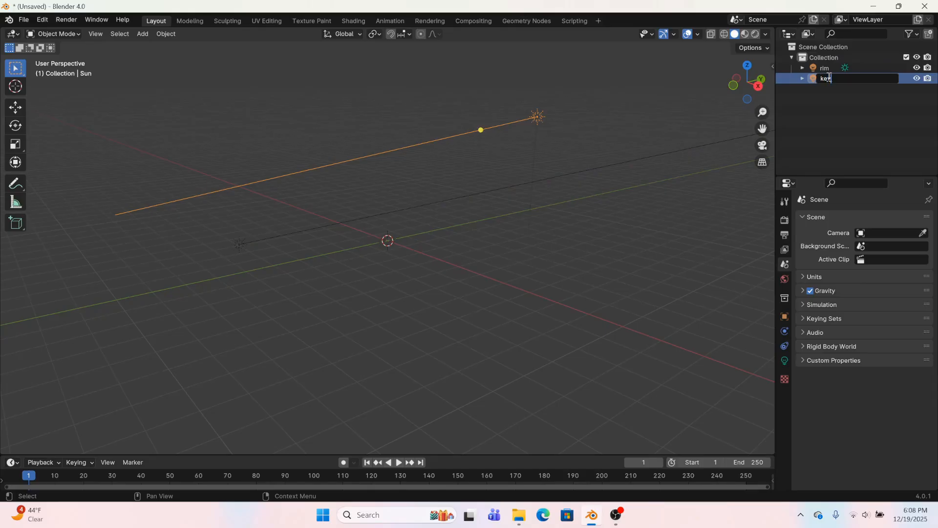
pyautogui.write('key')
pyautogui.press('Return')
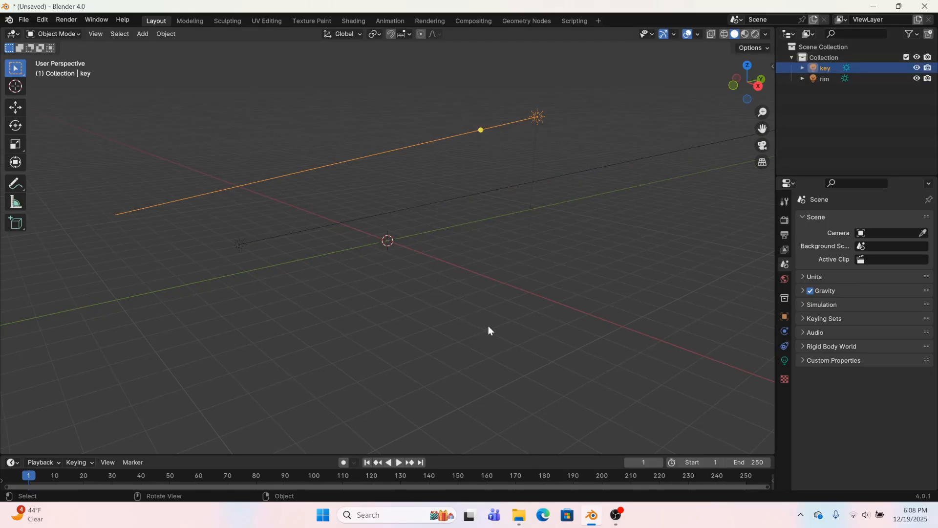
# Set the rim light's strength to 5, give it a light blue color, and turn off its shadow
pyautogui.moveTo(223, 243); pyautogui.dragTo(259, 274)
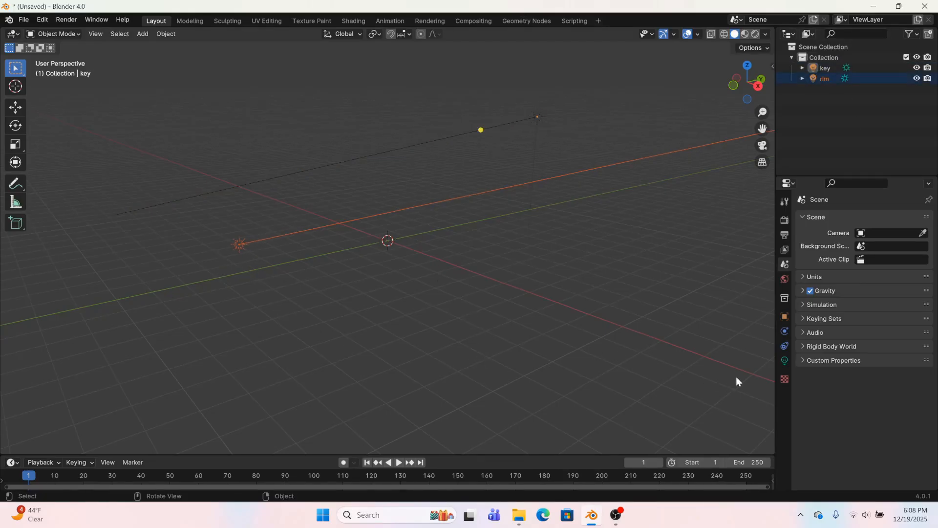
pyautogui.click(246, 245)
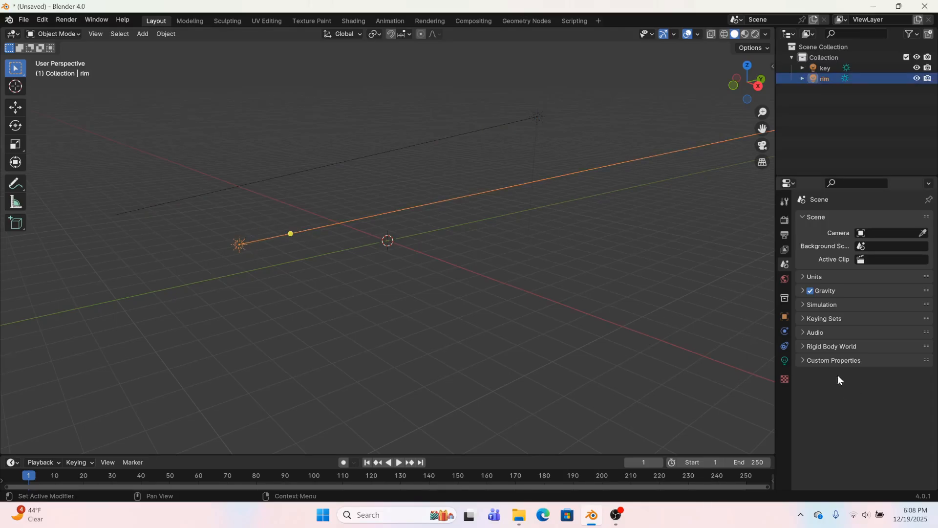
pyautogui.click(786, 360)
pyautogui.click(876, 291)
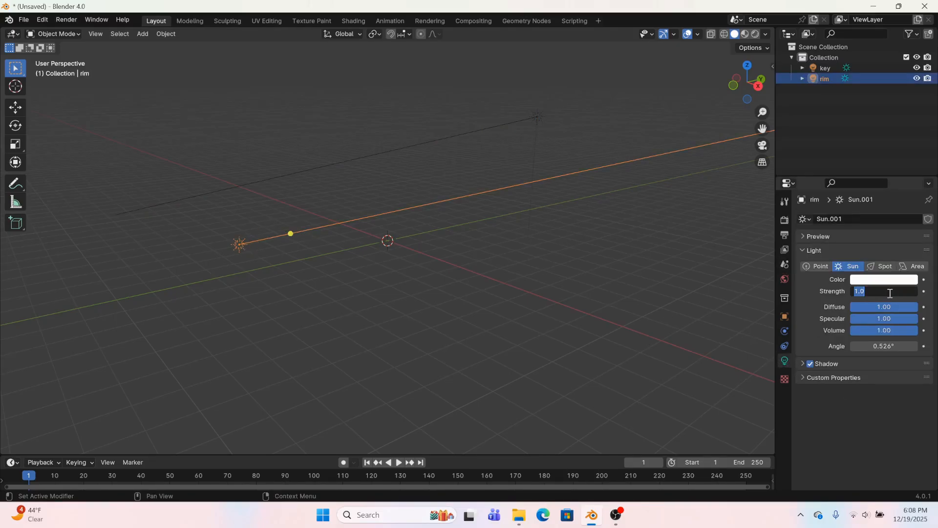
pyautogui.write('5')
pyautogui.press('Return')
pyautogui.click(886, 283)
pyautogui.moveTo(855, 180); pyautogui.dragTo(856, 158)
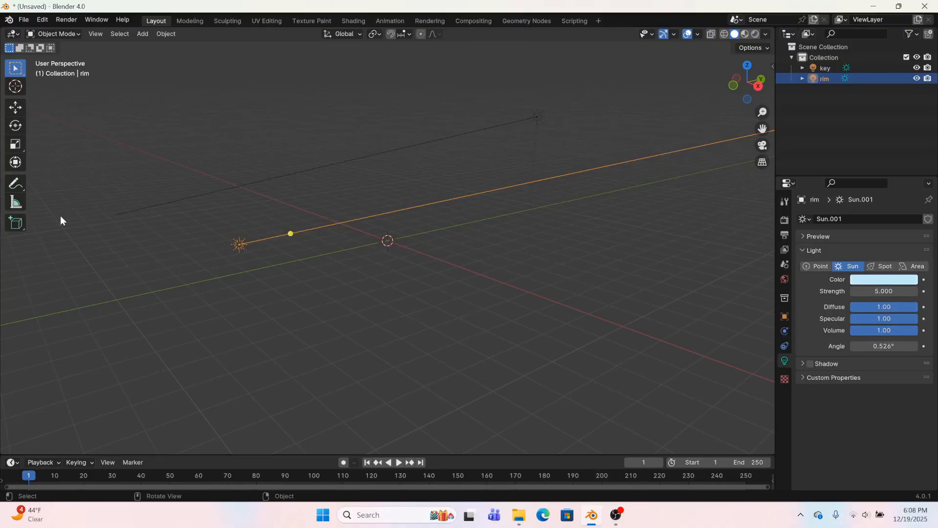
# Set the key light's strength to 50 and its color to a warm peach with hue 0.056 and saturation 0.629
pyautogui.click(532, 117)
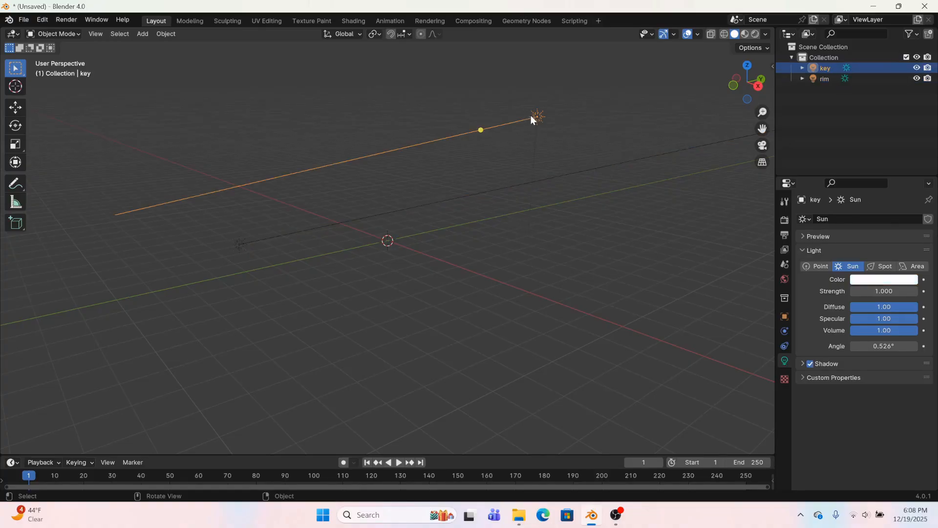
pyautogui.doubleClick(879, 290)
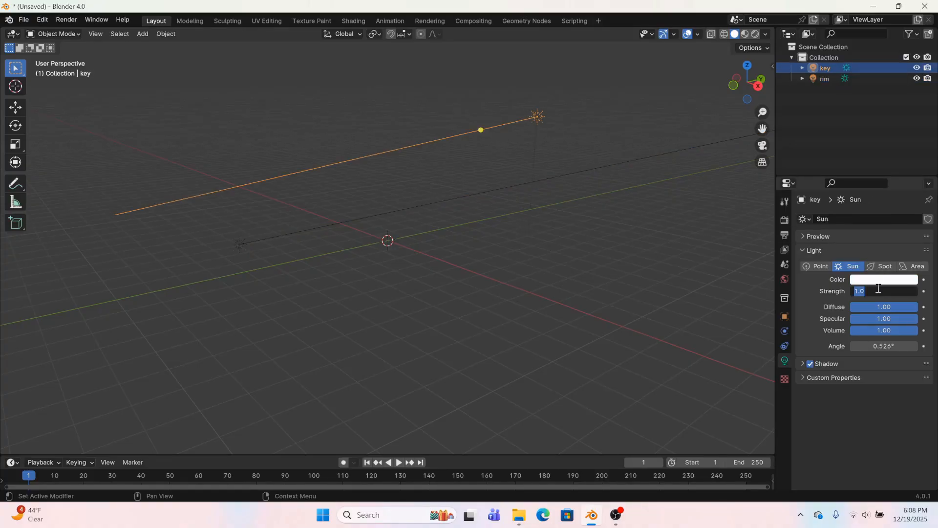
pyautogui.press('Return')
pyautogui.click(898, 280)
pyautogui.moveTo(855, 177); pyautogui.dragTo(845, 188)
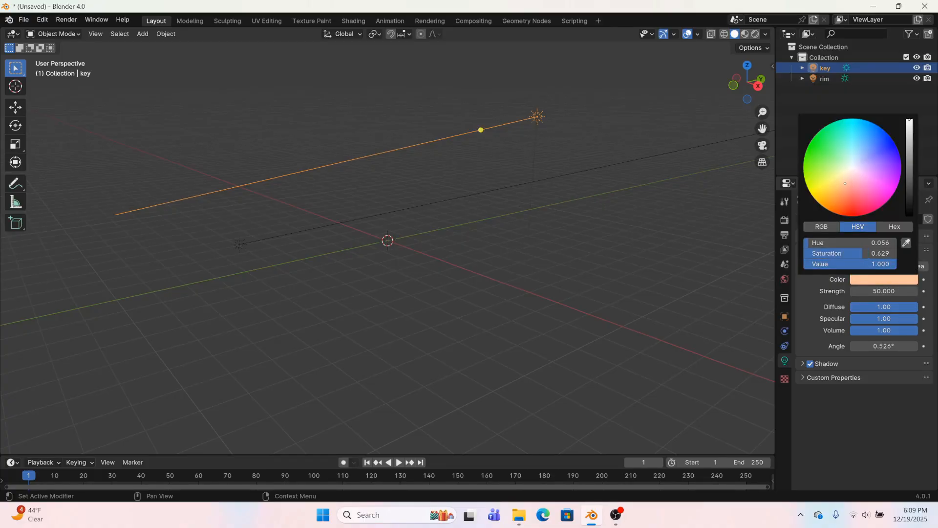
pyautogui.click(615, 269)
# Add a UV sphere at the origin and shade it smooth
pyautogui.moveTo(614, 268); pyautogui.dragTo(526, 287, button='middle')
pyautogui.click(143, 34)
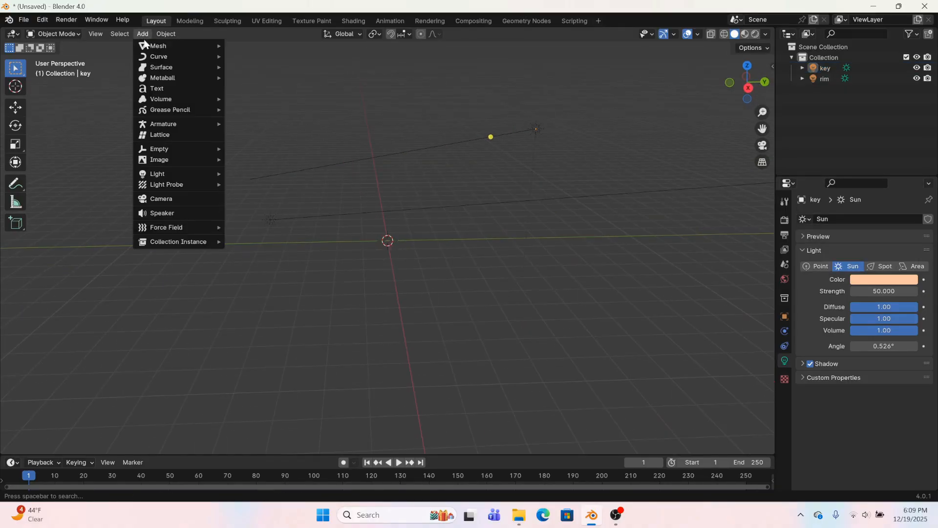
pyautogui.moveTo(147, 47)
pyautogui.click(259, 77)
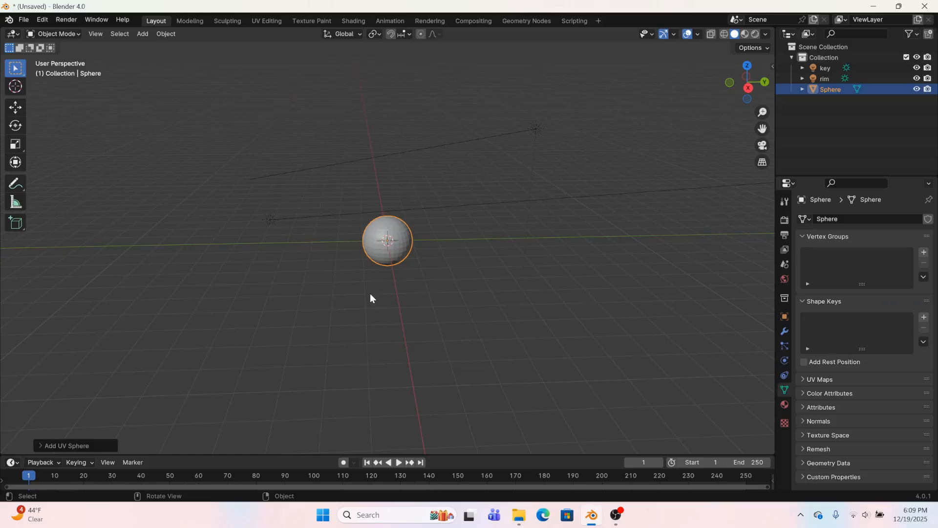
pyautogui.rightClick(391, 232)
pyautogui.click(391, 232)
# Add a cube and move it up so it floats above the sphere
pyautogui.click(143, 33)
pyautogui.moveTo(146, 47)
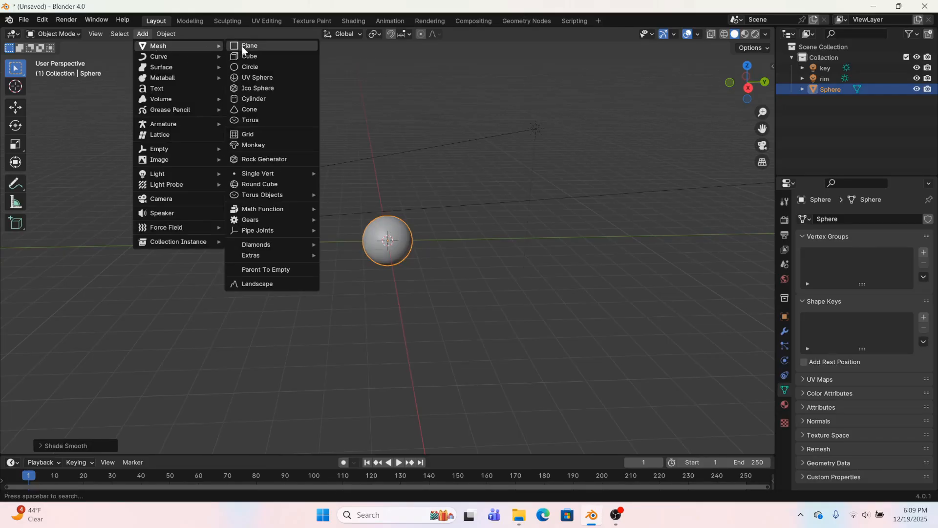
pyautogui.click(242, 46)
pyautogui.press('g')
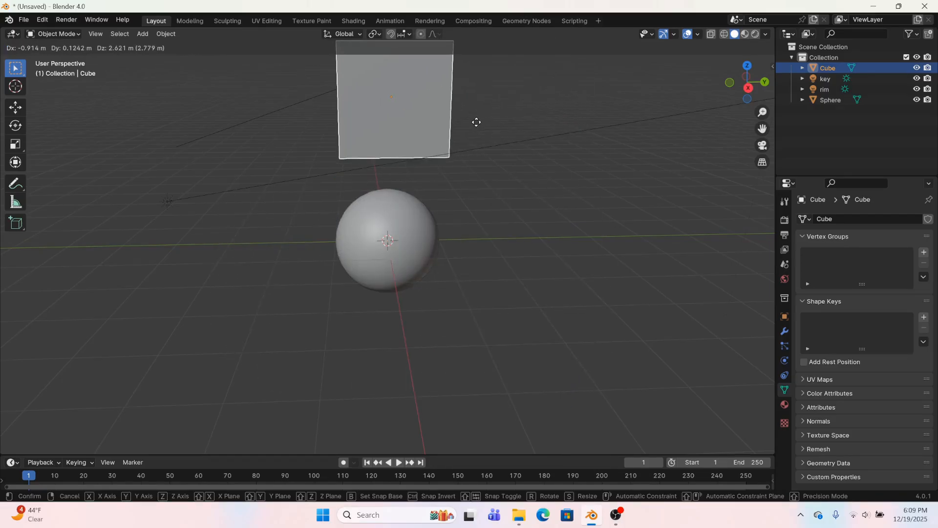
pyautogui.click(462, 126)
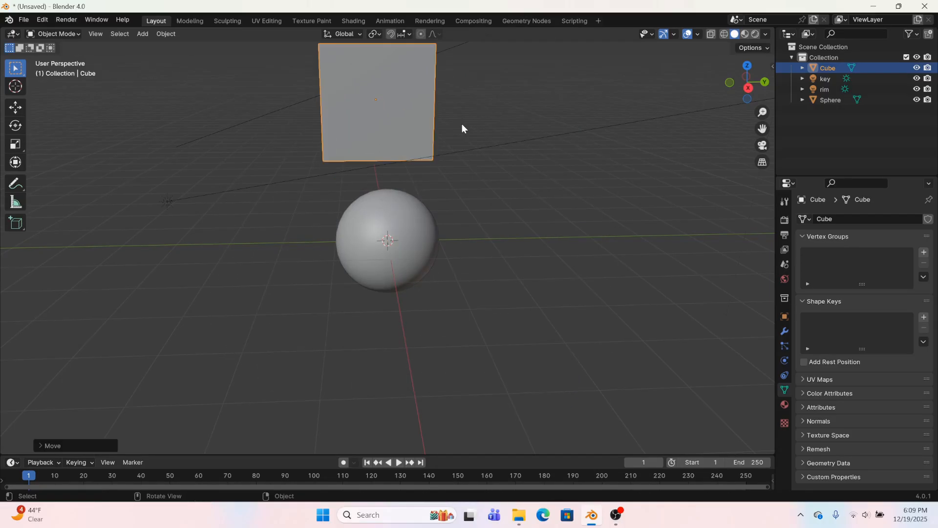
pyautogui.scroll(-4, 463, 124)
# Open the Shading workspace for the sphere and create a material named "MetalOOOOORRRB" on it
pyautogui.click(378, 251)
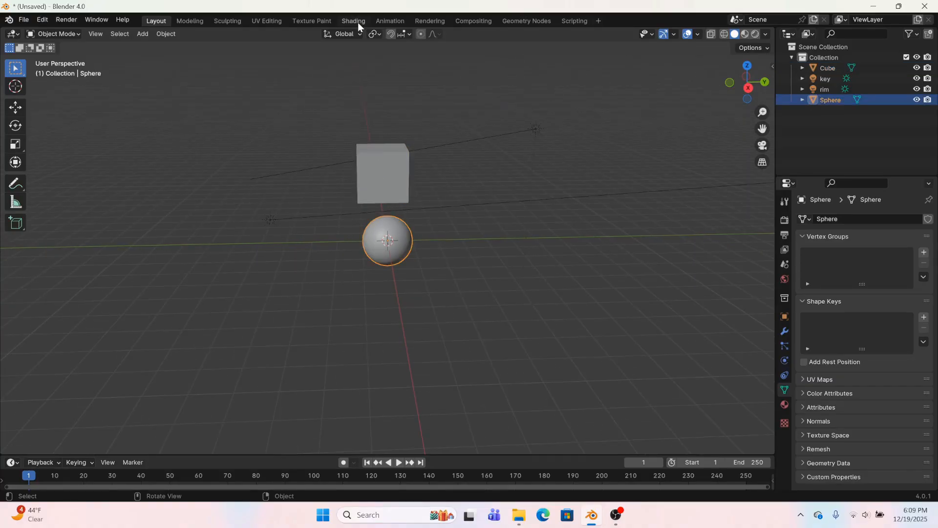
pyautogui.click(353, 20)
pyautogui.click(386, 298)
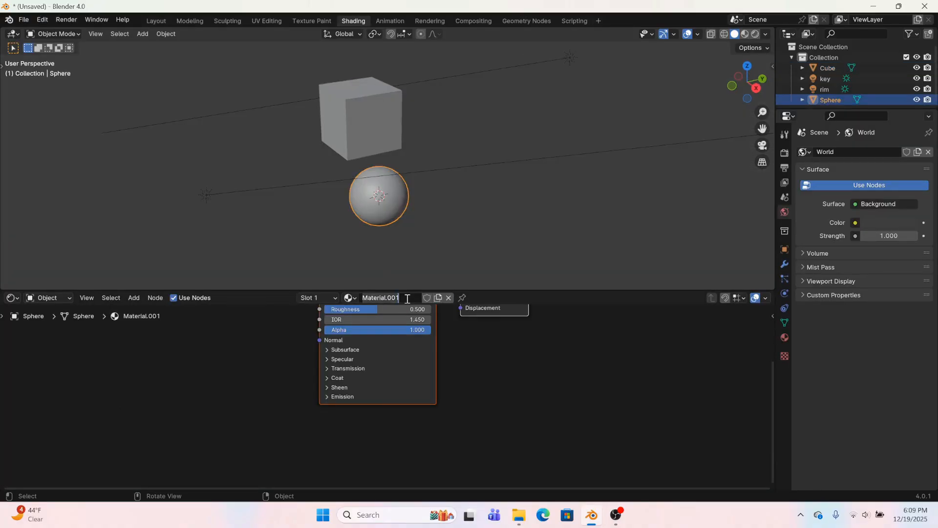
pyautogui.write('MetalOOOOORRRB')
pyautogui.press('Return')
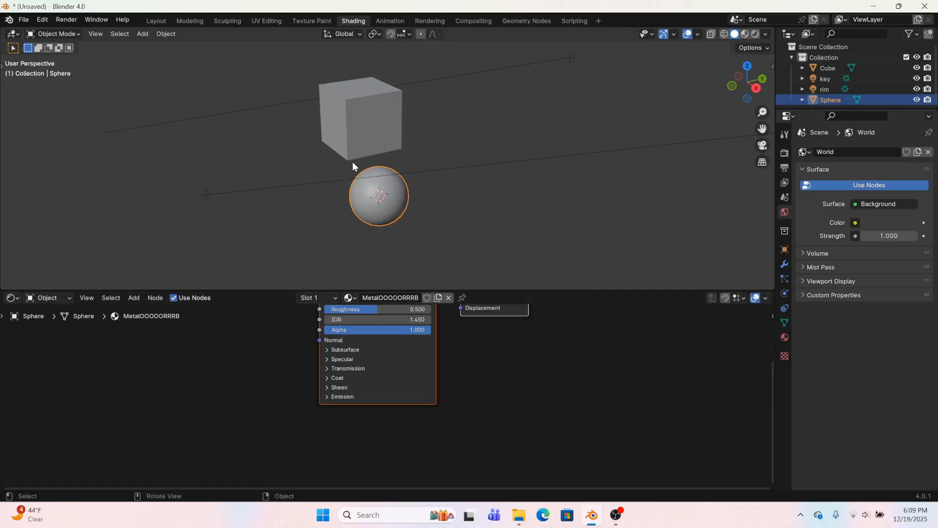
# Assign the existing MetalOOOOORRRB material to the cube
pyautogui.click(353, 157)
pyautogui.click(366, 298)
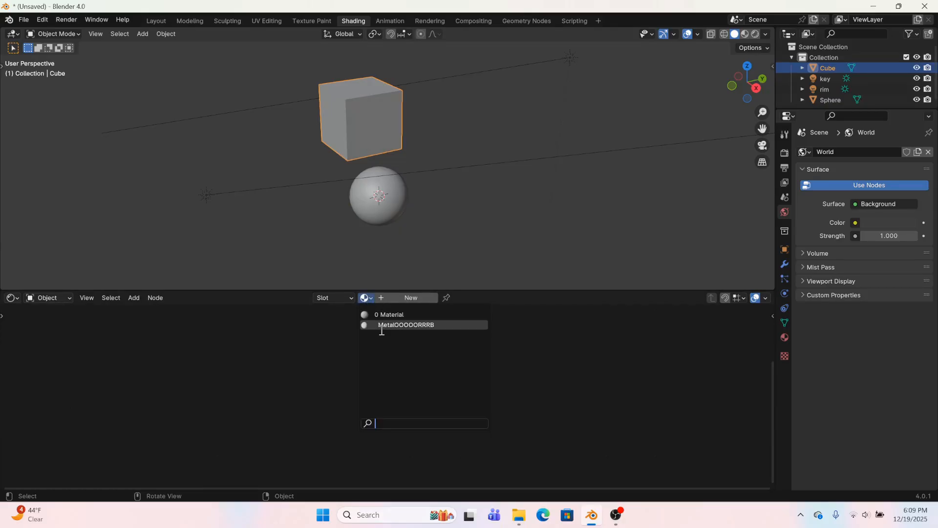
pyautogui.click(381, 327)
# Reselect the sphere, switch the viewport to rendered shading, and display the render settings alongside the material's full node setup
pyautogui.click(391, 190)
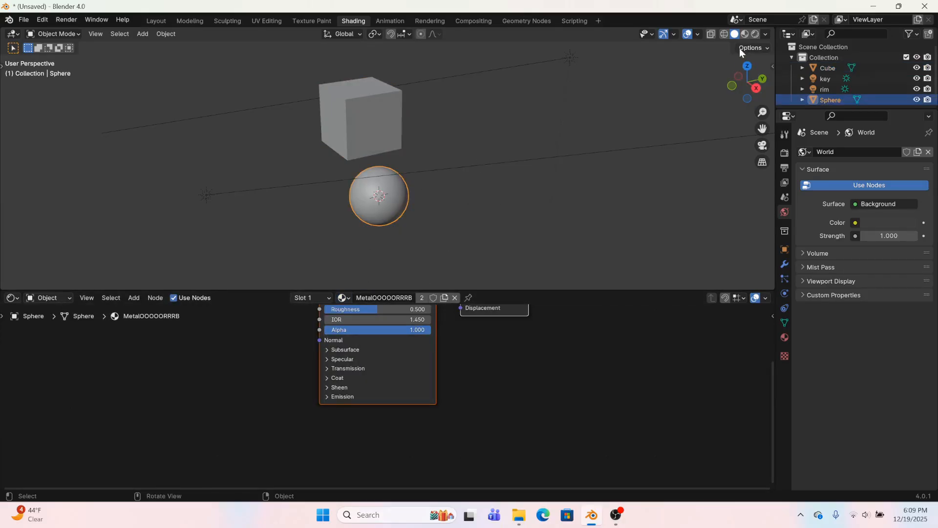
pyautogui.click(761, 34)
pyautogui.moveTo(655, 122); pyautogui.dragTo(614, 165, button='middle')
pyautogui.click(785, 153)
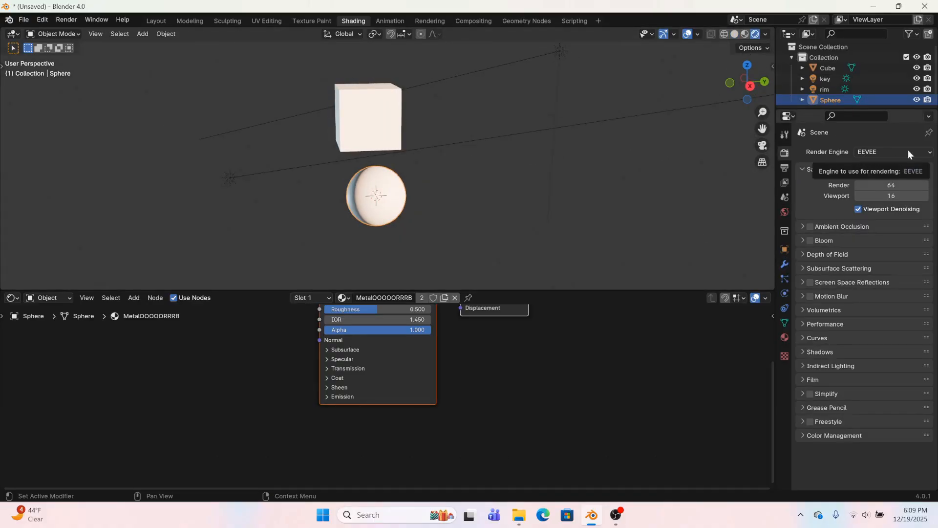
pyautogui.moveTo(480, 357); pyautogui.dragTo(571, 444, button='middle')
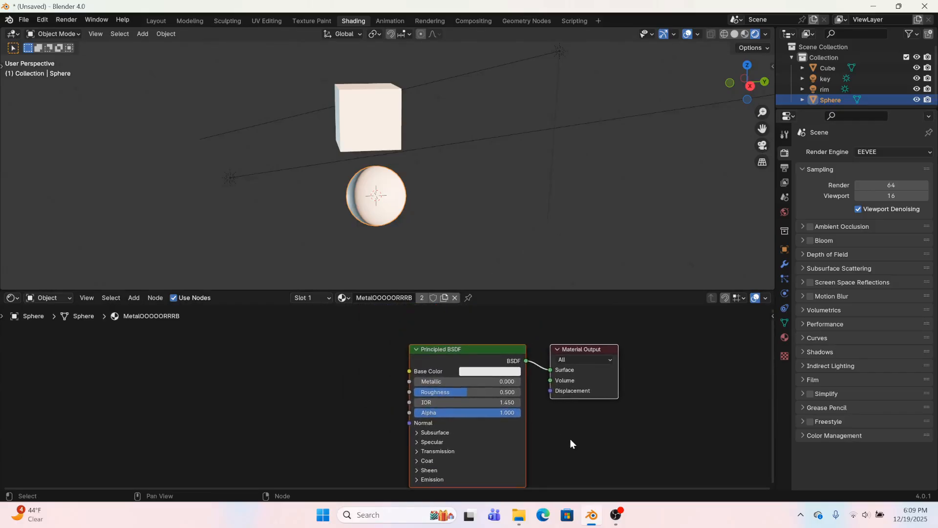
# Add a Diffuse BSDF shader node in the empty space well before the Principled BSDF
pyautogui.click(385, 363)
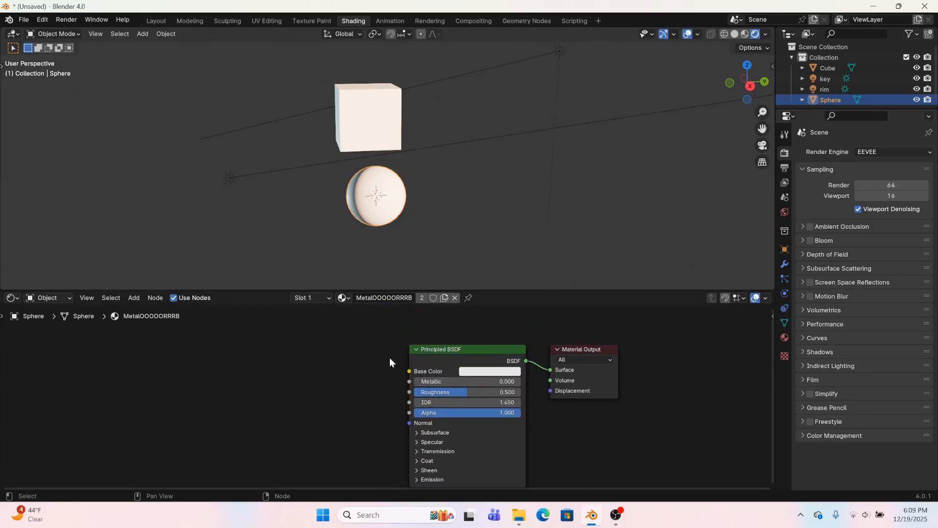
pyautogui.moveTo(368, 219); pyautogui.dragTo(378, 208, button='middle')
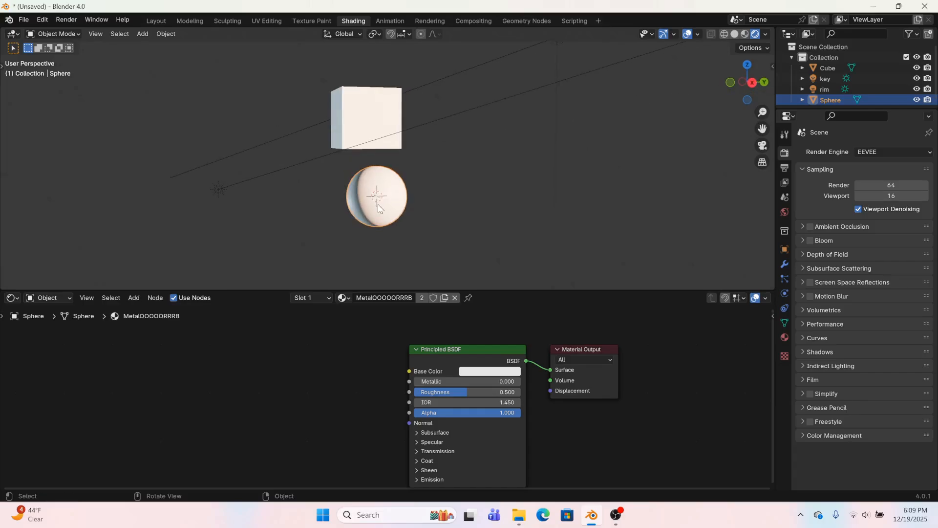
pyautogui.moveTo(303, 384); pyautogui.dragTo(422, 417, button='middle')
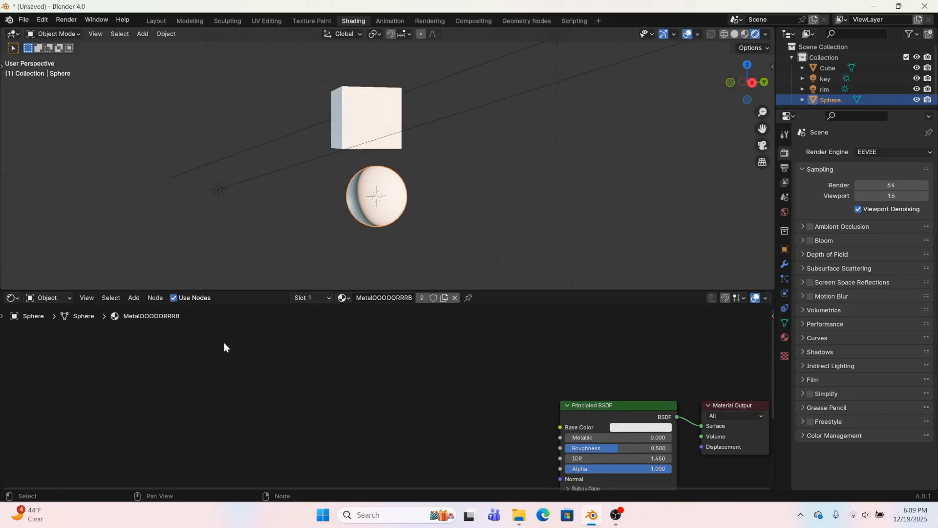
pyautogui.hotkey('shift', 'a')
pyautogui.click(320, 348)
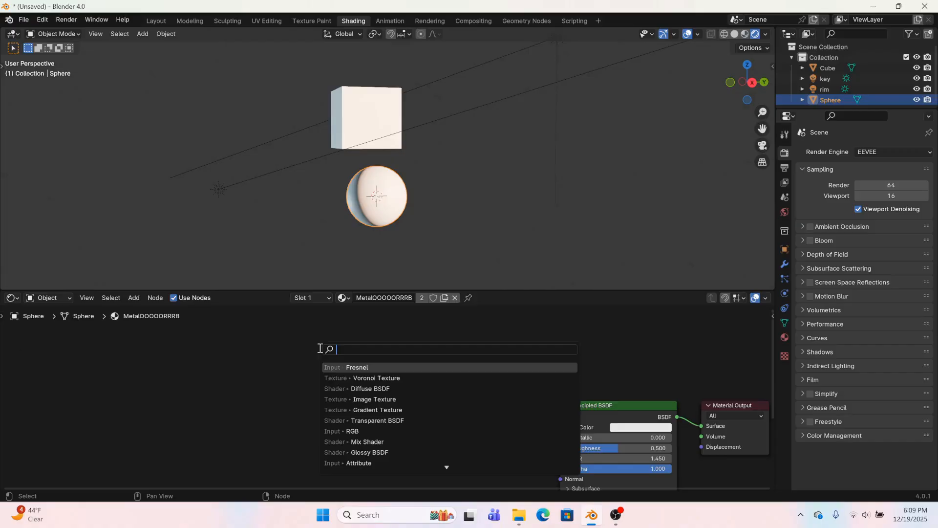
pyautogui.write('diff')
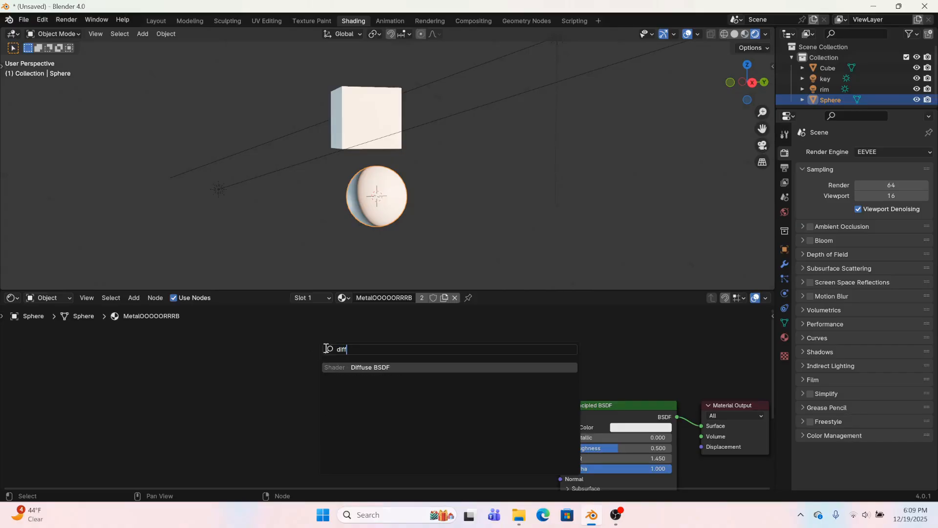
pyautogui.press('Return')
pyautogui.click(180, 349)
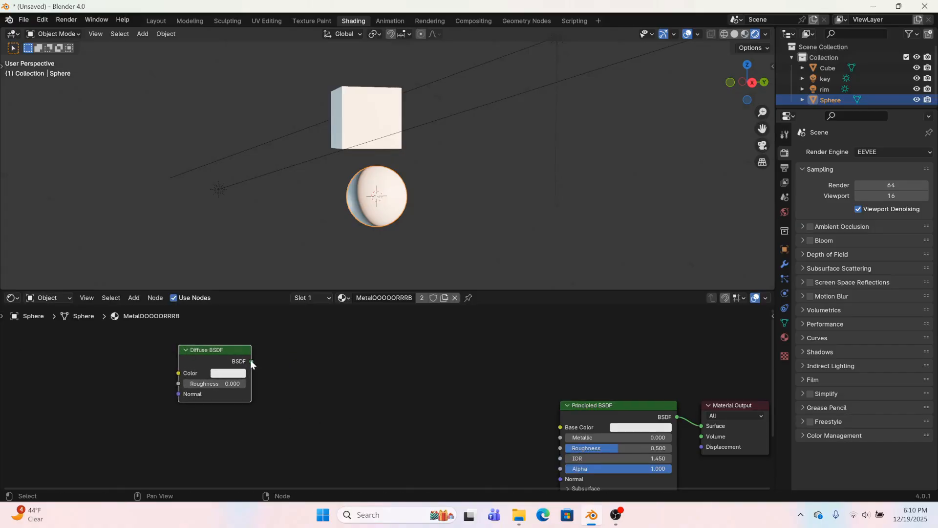
# Connect the Diffuse BSDF output to a new Shader to RGB node placed directly after it
pyautogui.moveTo(252, 362); pyautogui.dragTo(298, 362)
pyautogui.write('sh')
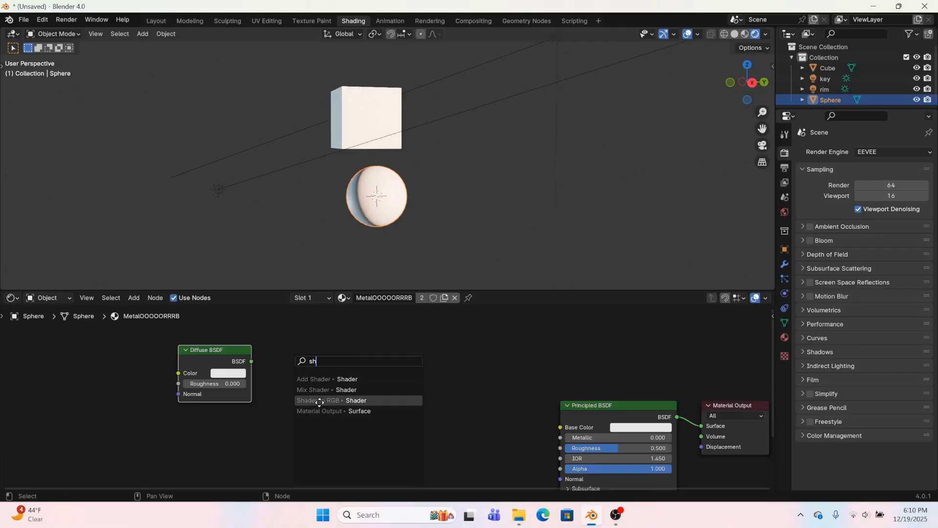
pyautogui.click(319, 400)
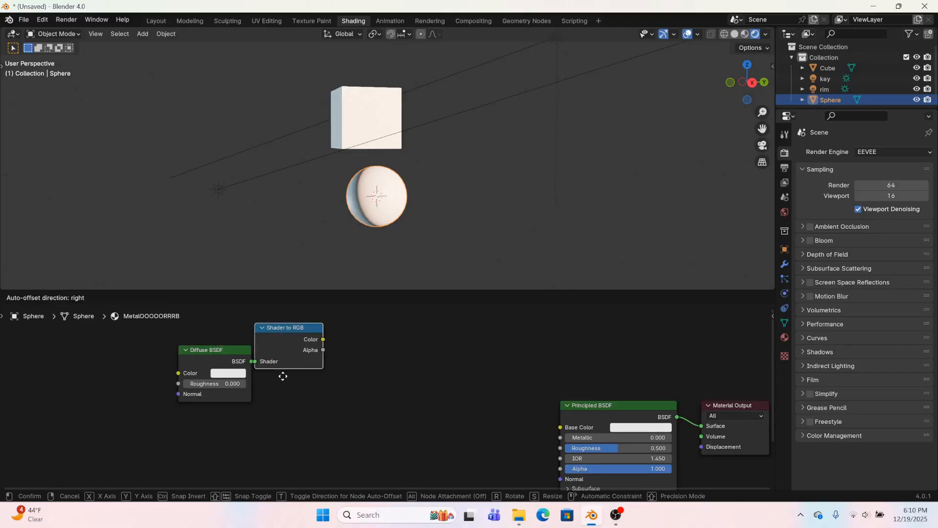
pyautogui.click(283, 377)
# Add a Color Ramp node driven by the Shader to RGB node's Color output
pyautogui.moveTo(321, 339); pyautogui.dragTo(336, 337)
pyautogui.write('colo')
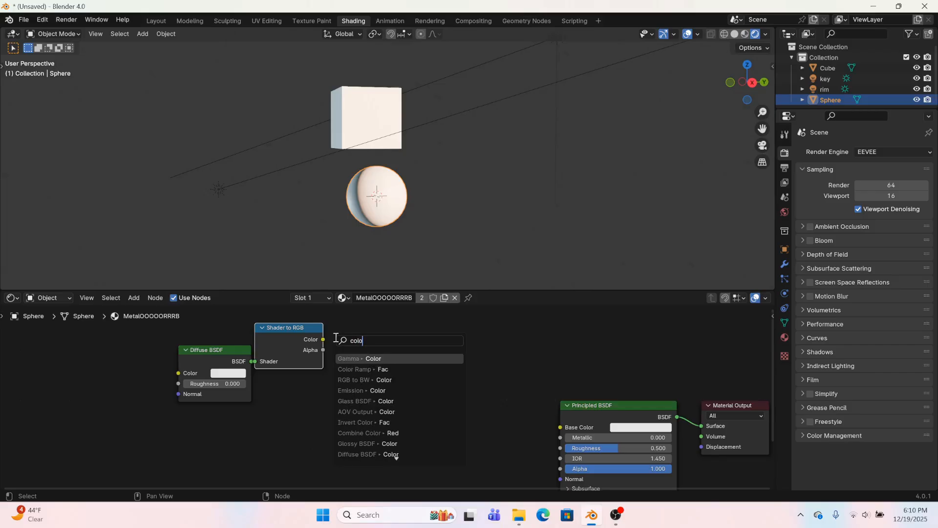
pyautogui.click(359, 369)
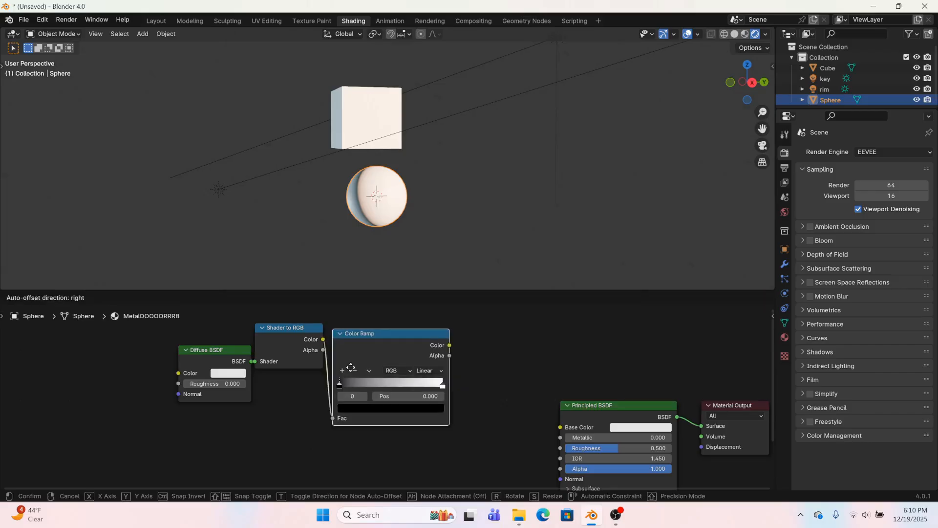
pyautogui.click(345, 348)
# Add an Invert Color node with the Color Ramp's Color linked to its Color input, and shift the chain away from the Principled BSDF
pyautogui.moveTo(444, 326); pyautogui.dragTo(468, 307)
pyautogui.write('invert')
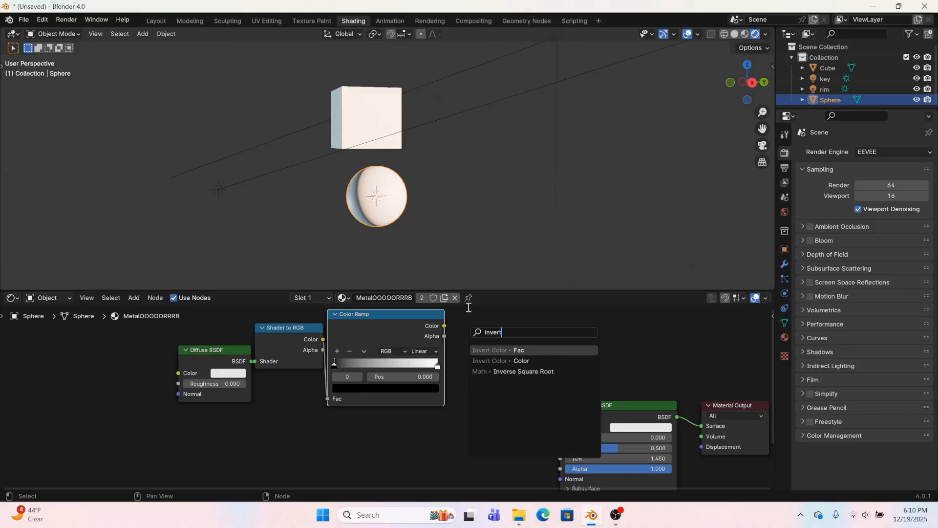
pyautogui.click(490, 350)
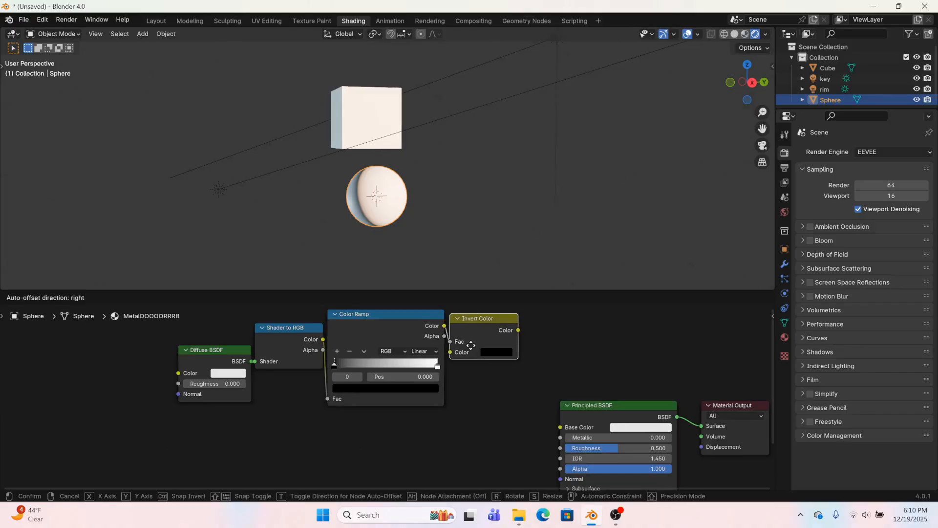
pyautogui.click(489, 334)
pyautogui.moveTo(466, 341)
pyautogui.mouseDown()
pyautogui.moveTo(470, 352)
pyautogui.moveTo(463, 325)
pyautogui.mouseUp()
pyautogui.moveTo(165, 314); pyautogui.dragTo(550, 431)
# Add a Mix Color node in Multiply mode with its Factor driven by the Invert Color output
pyautogui.moveTo(491, 336); pyautogui.dragTo(427, 341)
pyautogui.write('mix')
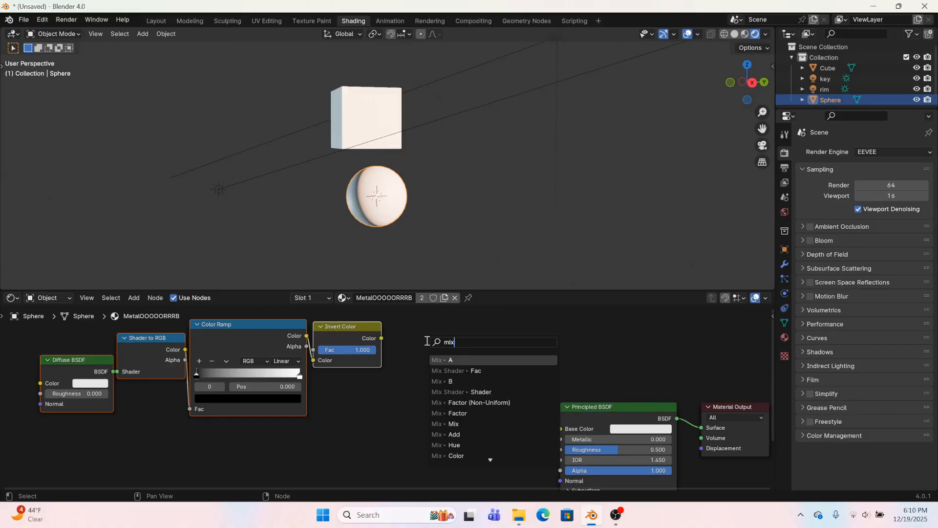
pyautogui.write(' mul')
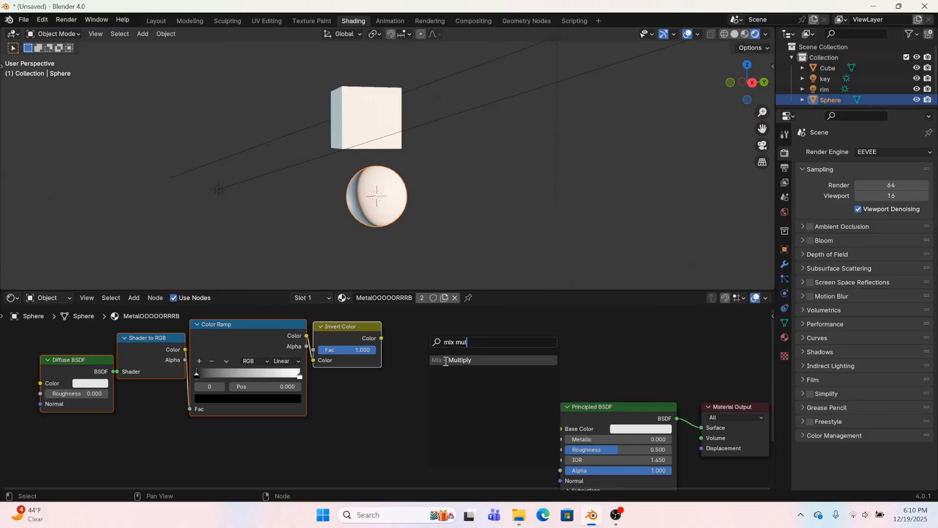
pyautogui.click(454, 363)
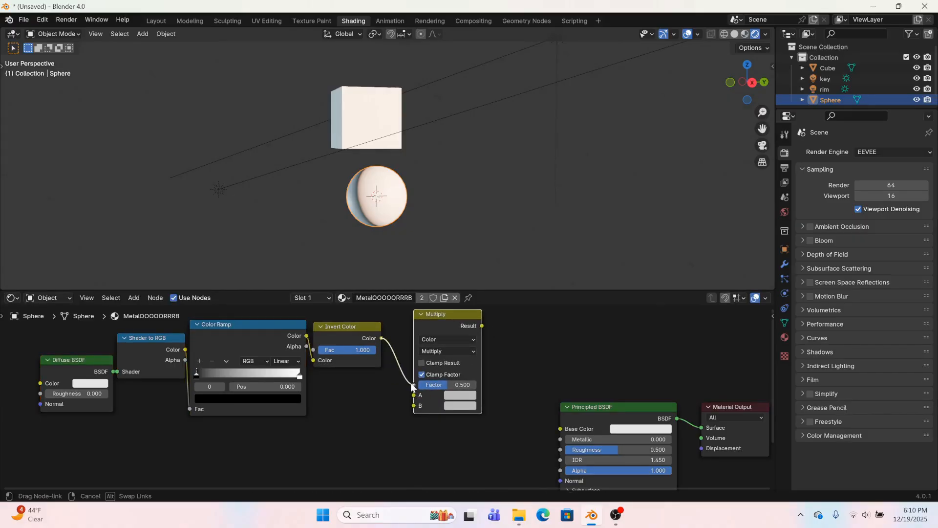
pyautogui.click(402, 358)
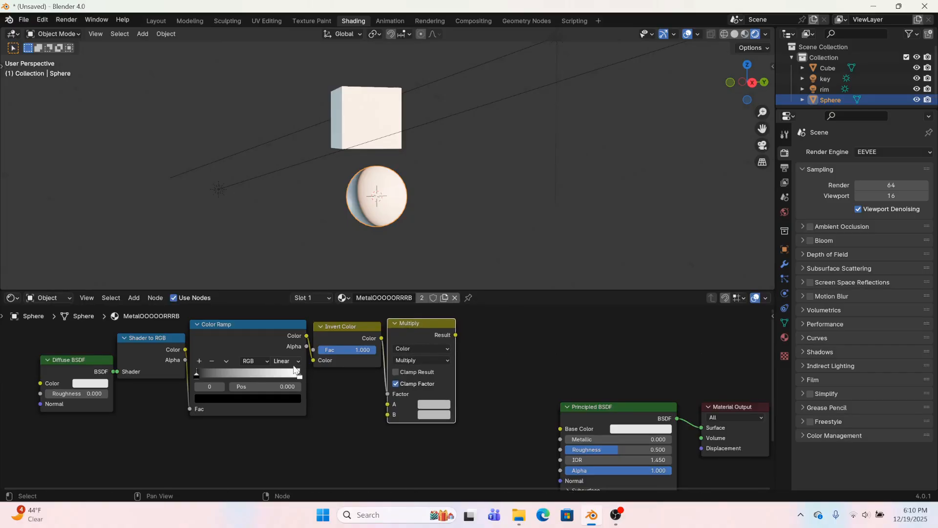
# Set the Multiply node's A color to red with hue 0, saturation 1 and value 0.5
pyautogui.moveTo(273, 460); pyautogui.dragTo(370, 444, button='middle')
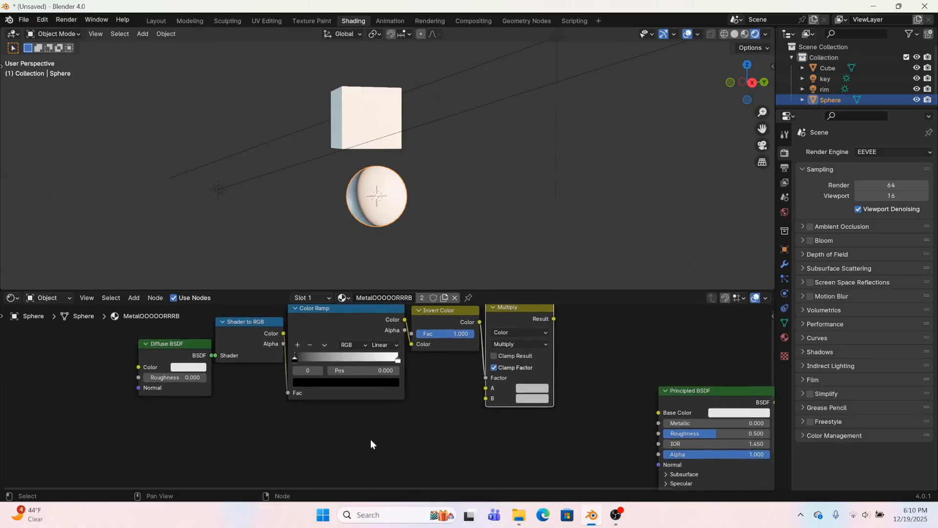
pyautogui.click(521, 388)
pyautogui.click(603, 288)
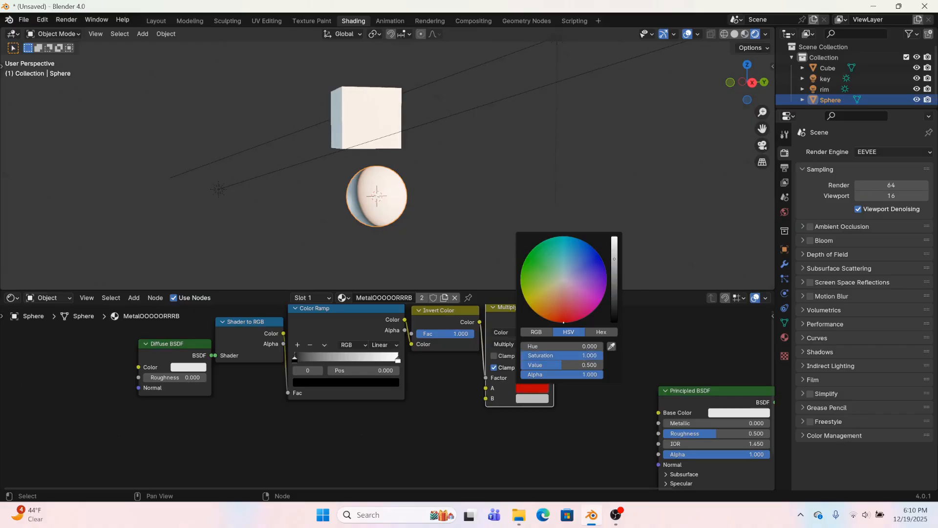
# Try feeding the Multiply result directly into the Material Output's Surface and inspect the cube and sphere
pyautogui.moveTo(550, 316); pyautogui.dragTo(655, 412)
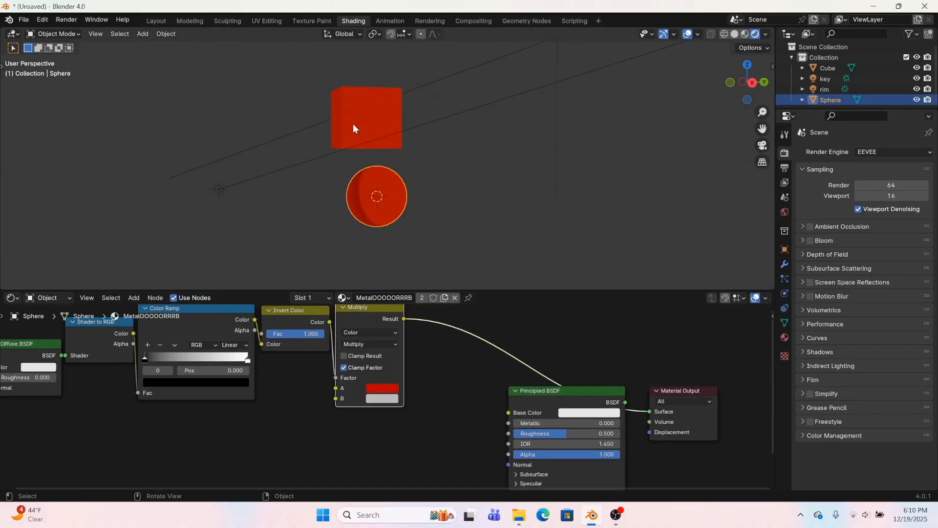
pyautogui.scroll(3, 352, 126)
pyautogui.moveTo(341, 171); pyautogui.dragTo(444, 247, button='middle')
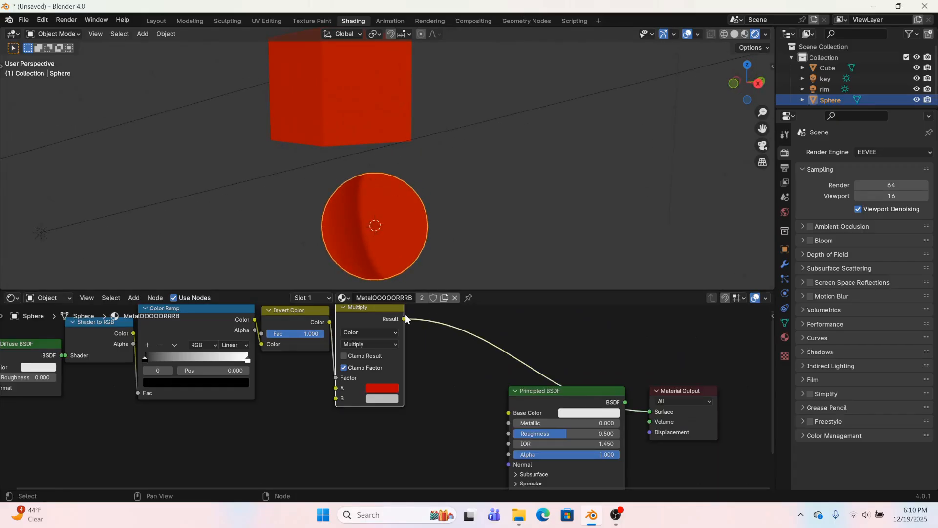
# Connect the Multiply result to the Principled BSDF's Base Color and link the Principled BSDF to the Material Output's Surface
pyautogui.moveTo(404, 318); pyautogui.dragTo(524, 413)
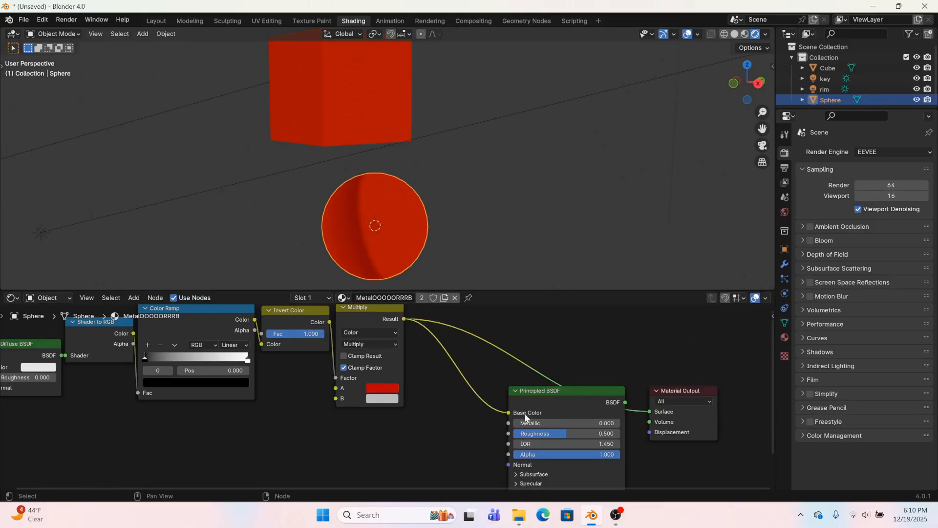
pyautogui.moveTo(626, 407); pyautogui.dragTo(649, 412)
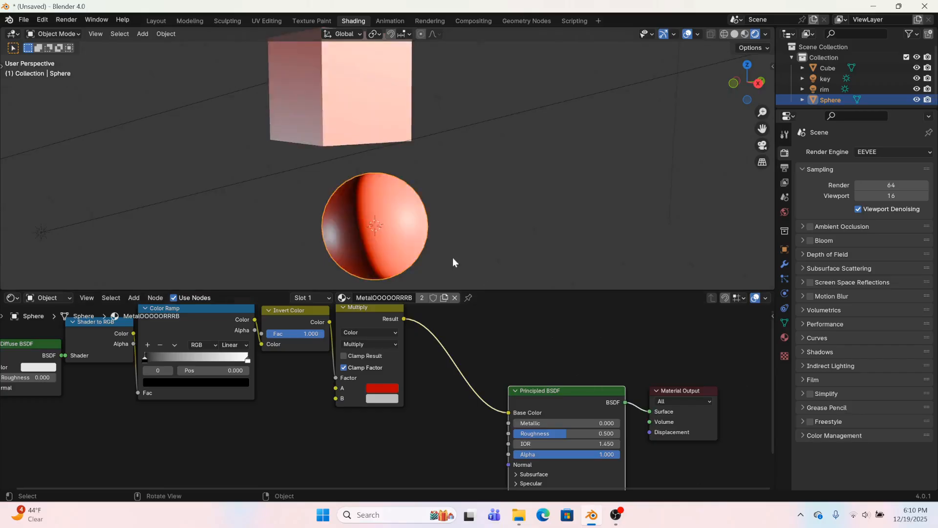
# Move the Color Ramp's black stop to position 0.961 and change the interpolation to Constant
pyautogui.scroll(1, 360, 249)
pyautogui.scroll(4, 309, 401)
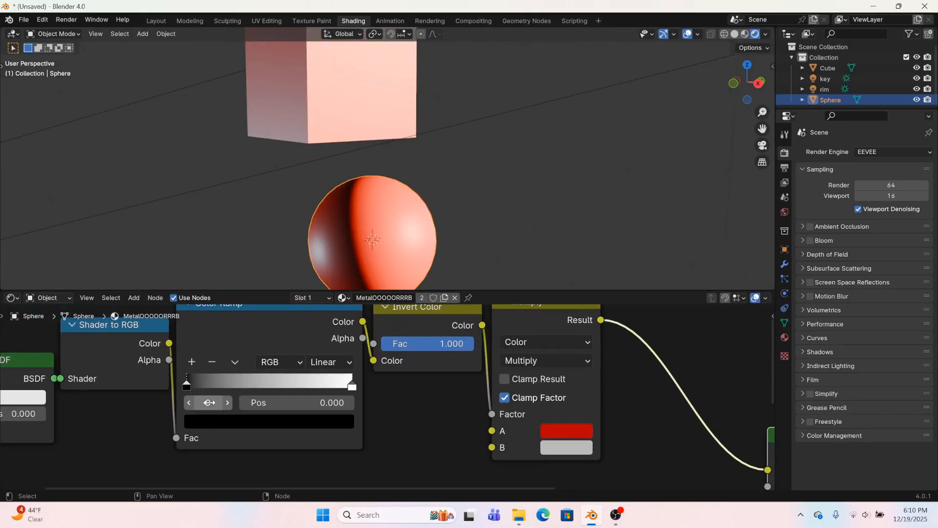
pyautogui.moveTo(189, 386); pyautogui.dragTo(362, 371)
pyautogui.scroll(7, 342, 225)
pyautogui.scroll(-7, 358, 224)
pyautogui.click(347, 365)
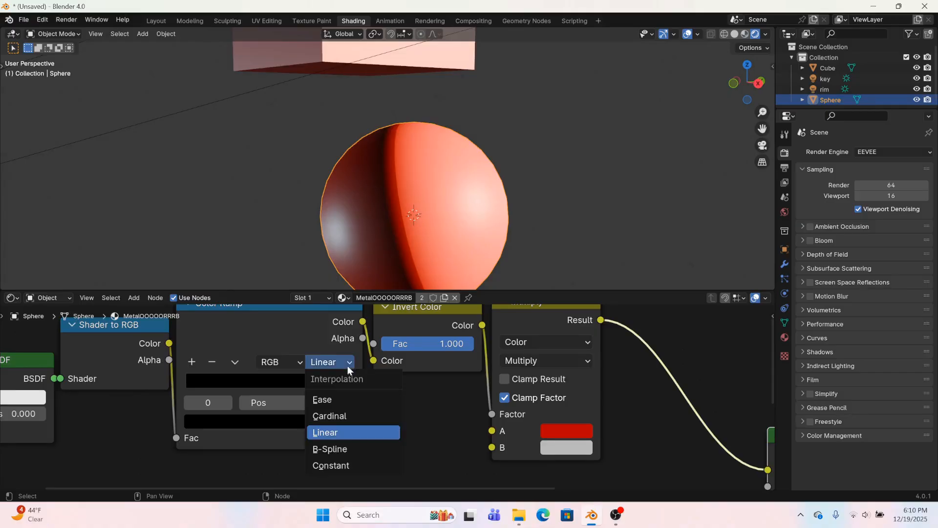
pyautogui.click(329, 467)
pyautogui.moveTo(352, 383); pyautogui.dragTo(352, 387)
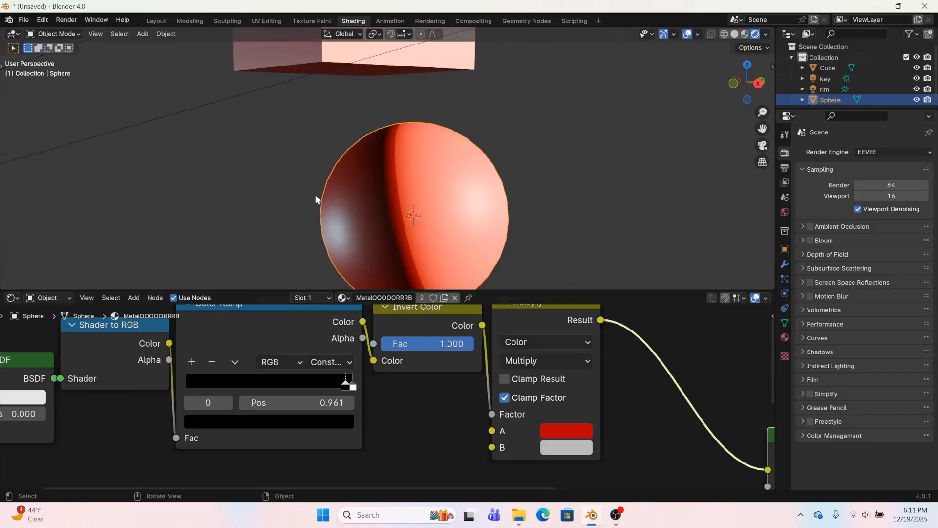
# Select the cube and examine the material's shading on the cube and sphere from several angles and distances
pyautogui.scroll(-4, 315, 195)
pyautogui.moveTo(315, 194); pyautogui.dragTo(371, 130, button='middle')
pyautogui.click(390, 83)
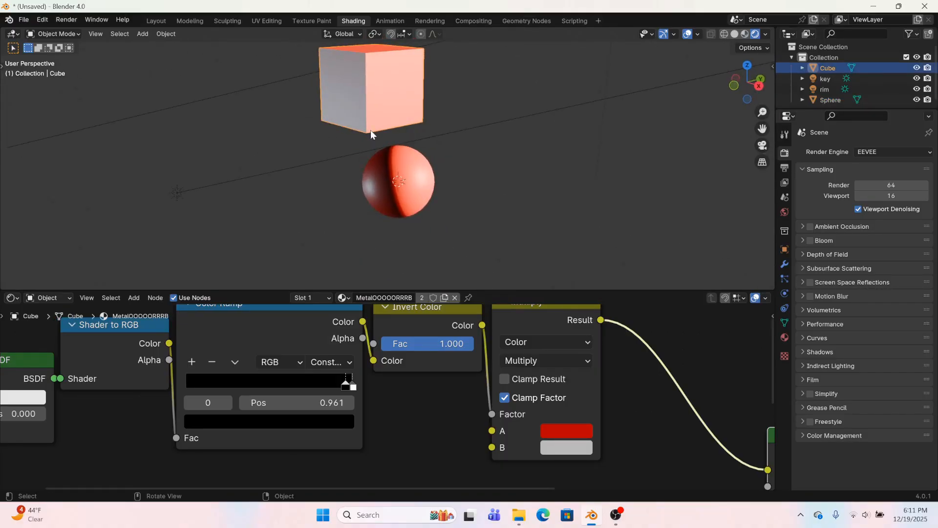
pyautogui.scroll(-2, 371, 130)
pyautogui.scroll(-3, 523, 319)
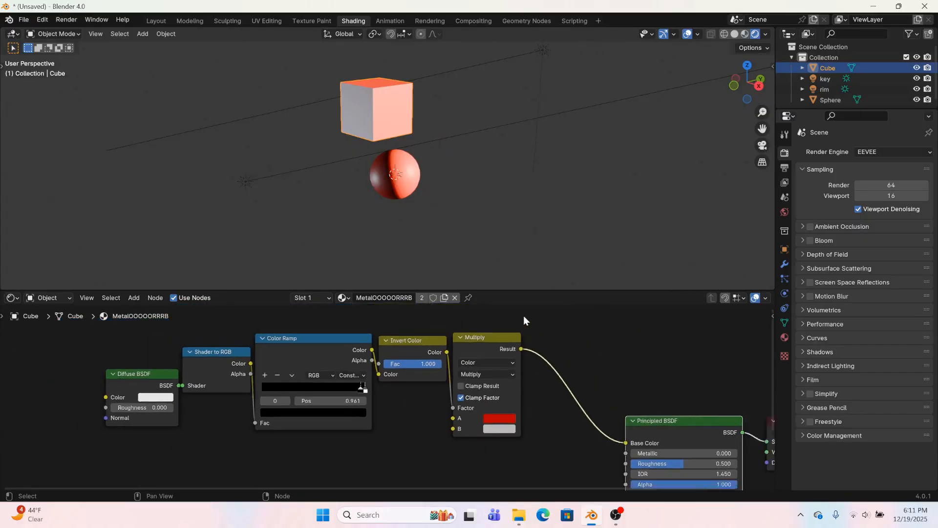
pyautogui.scroll(-1, 517, 415)
pyautogui.moveTo(518, 415); pyautogui.dragTo(547, 379, button='middle')
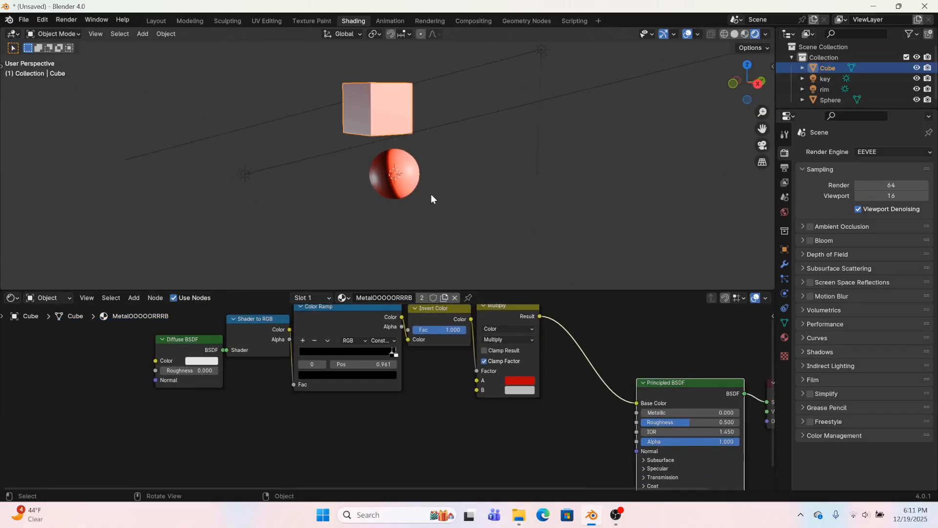
pyautogui.scroll(3, 431, 195)
pyautogui.scroll(-2, 444, 250)
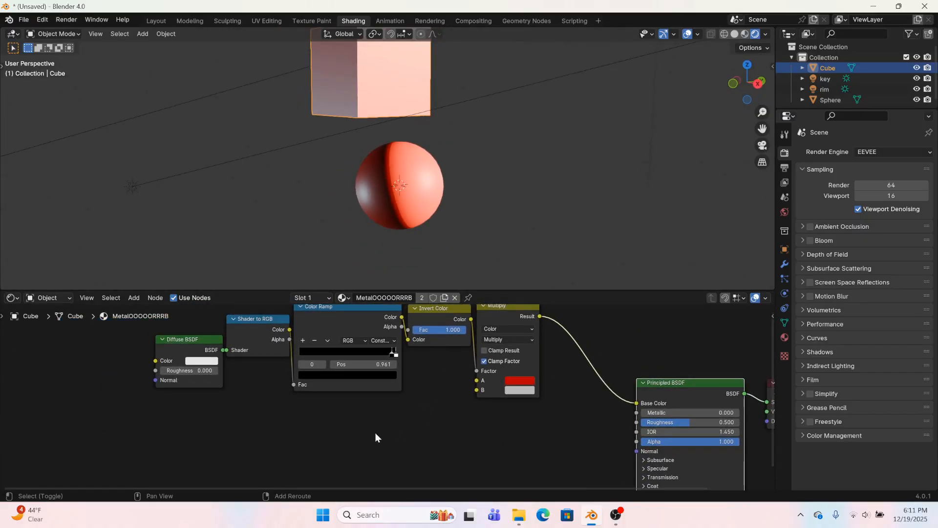
pyautogui.moveTo(377, 436); pyautogui.dragTo(439, 470, button='middle')
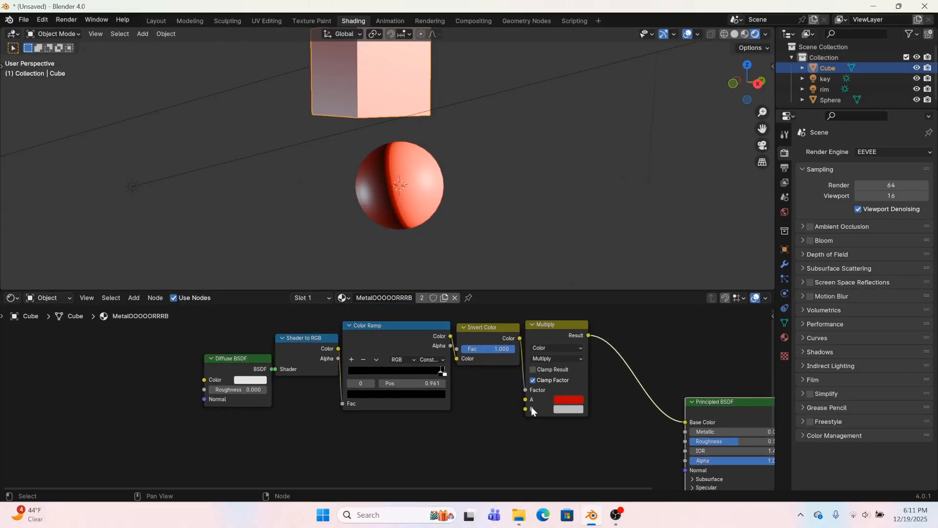
pyautogui.moveTo(526, 400); pyautogui.dragTo(325, 464)
pyautogui.click(220, 452)
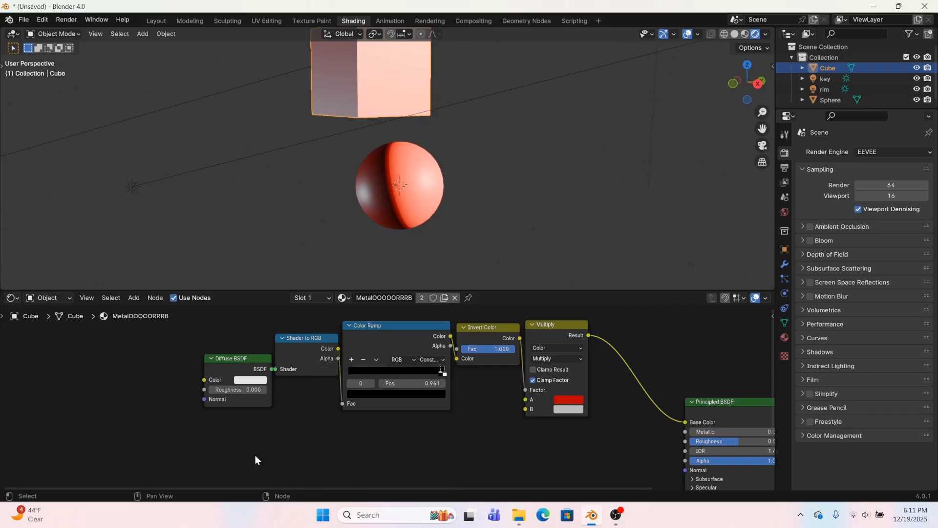
# Add a Voronoi Texture node below the existing chain and set its feature output to Smooth F1
pyautogui.moveTo(352, 441); pyautogui.dragTo(400, 360, button='middle')
pyautogui.hotkey('shift', 'a')
pyautogui.click(348, 369)
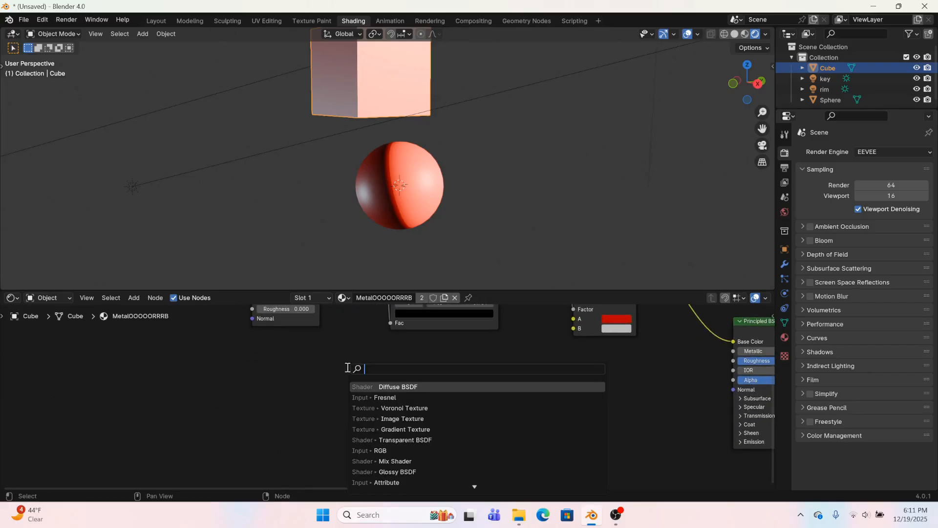
pyautogui.write('voro')
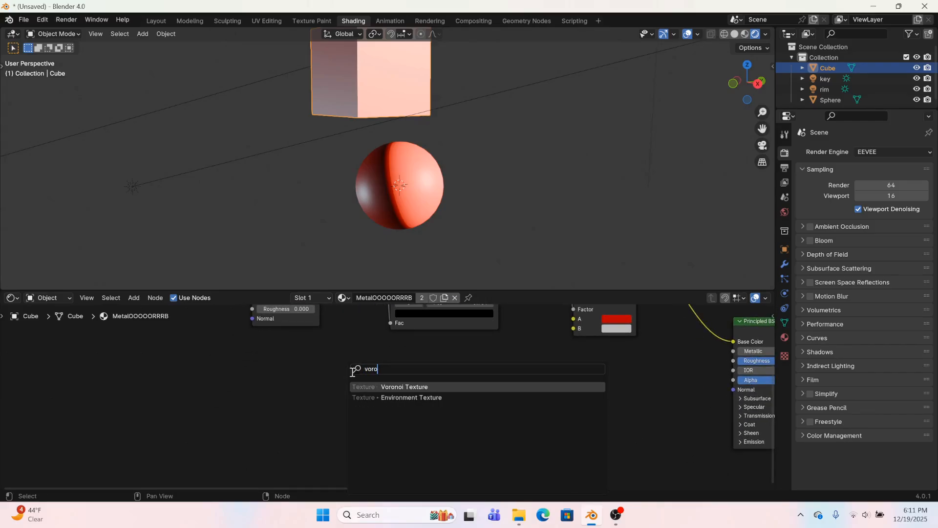
pyautogui.click(365, 384)
pyautogui.click(335, 372)
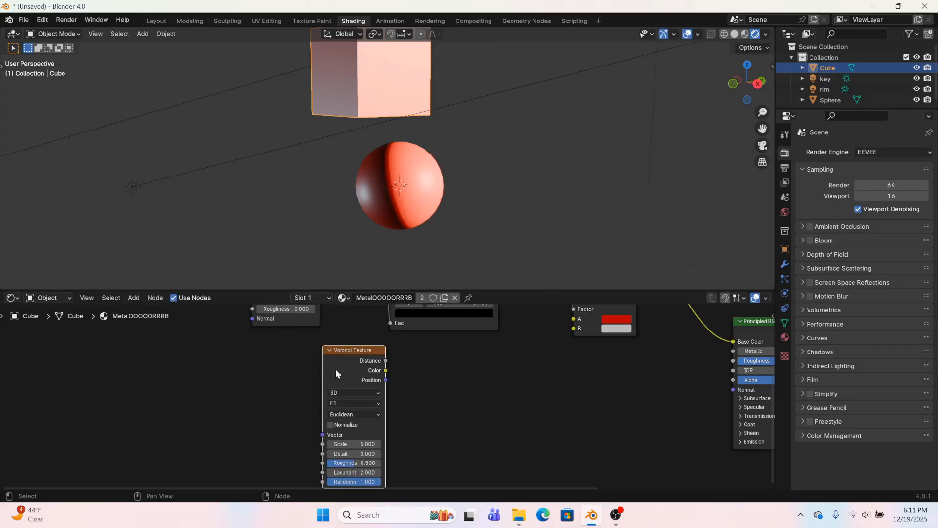
pyautogui.click(356, 404)
pyautogui.click(342, 442)
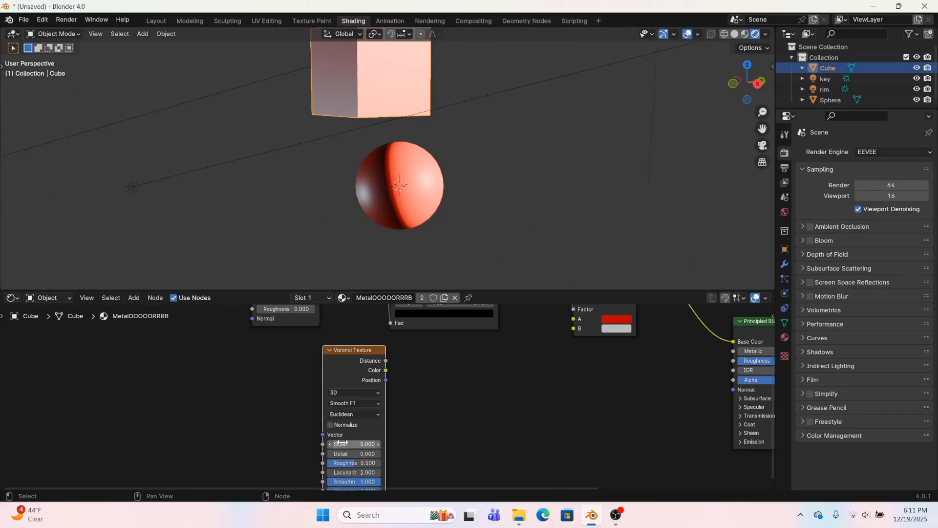
# Add a Color Ramp node fed by the Voronoi Texture's Color output, keeping the texture's feature on Smooth F1
pyautogui.moveTo(395, 375); pyautogui.dragTo(414, 400, button='middle')
pyautogui.moveTo(341, 347); pyautogui.dragTo(379, 378)
pyautogui.write('colol')
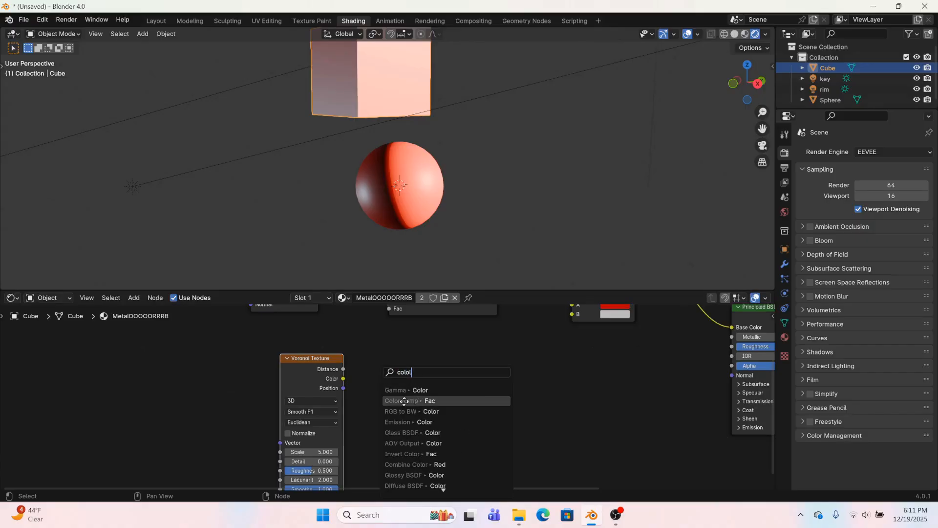
pyautogui.click(405, 401)
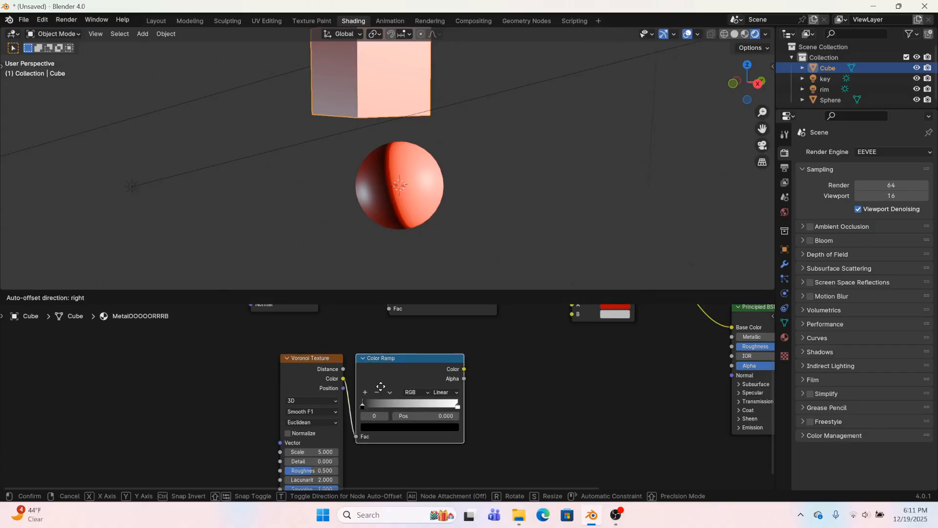
pyautogui.click(406, 401)
pyautogui.click(317, 412)
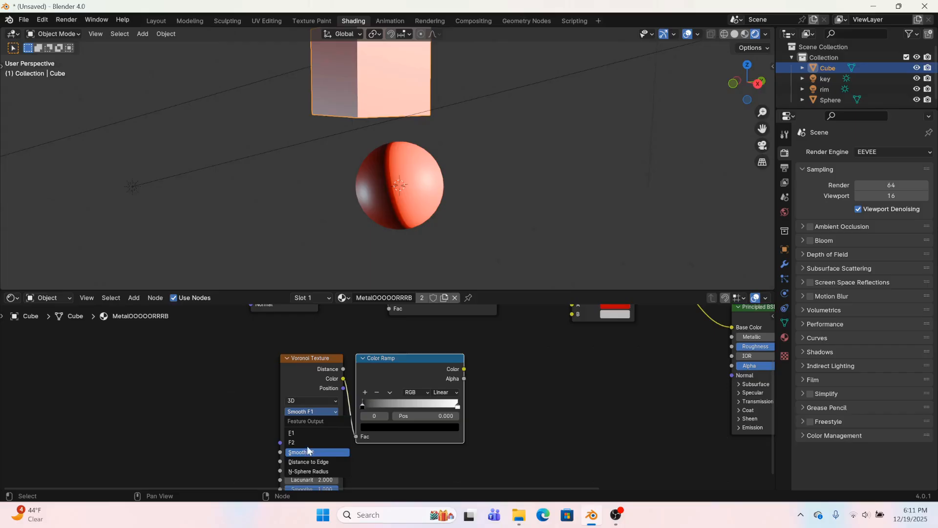
# Connect the new Color Ramp's Color output to input A of the Multiply color mix node
pyautogui.moveTo(284, 429); pyautogui.dragTo(217, 446, button='middle')
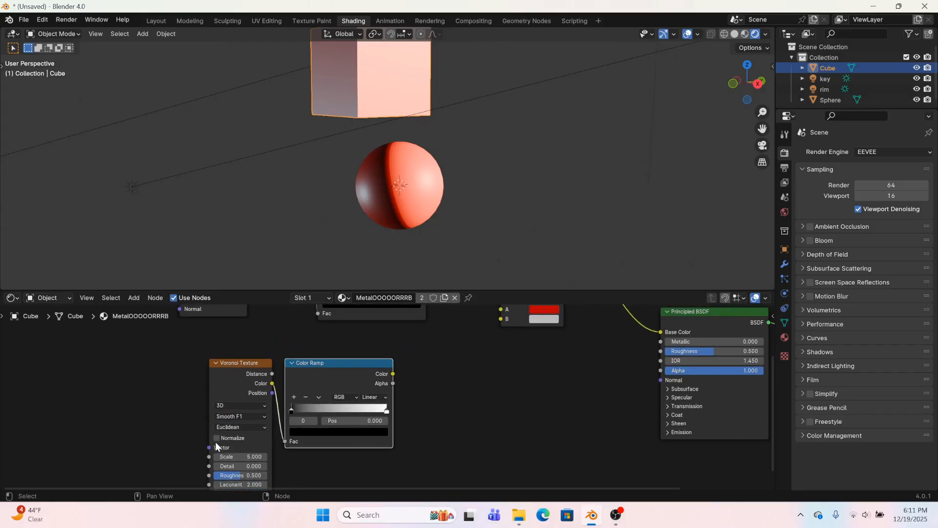
pyautogui.moveTo(392, 375)
pyautogui.mouseDown()
pyautogui.moveTo(503, 324)
pyautogui.moveTo(500, 342)
pyautogui.mouseUp()
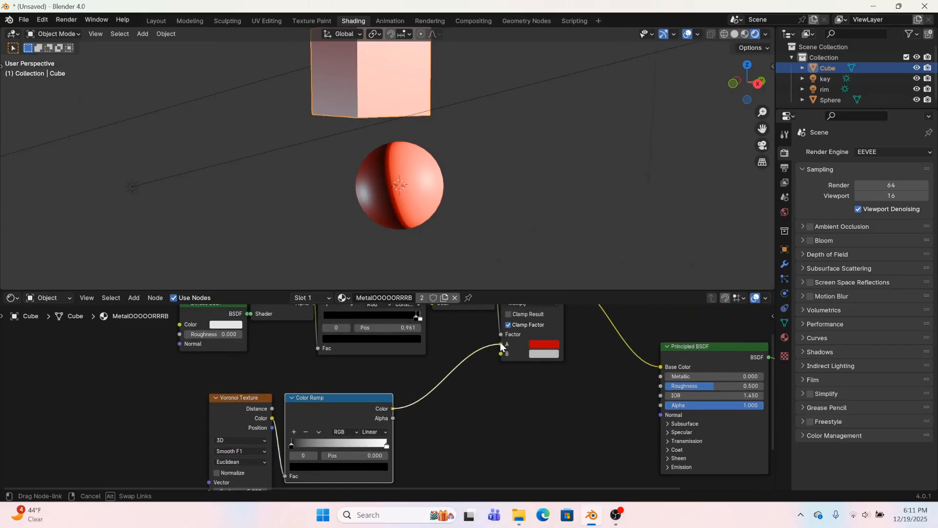
pyautogui.scroll(1, 444, 226)
pyautogui.moveTo(404, 222)
pyautogui.mouseDown(button='middle')
pyautogui.moveTo(350, 219)
pyautogui.moveTo(398, 222)
pyautogui.mouseUp(button='middle')
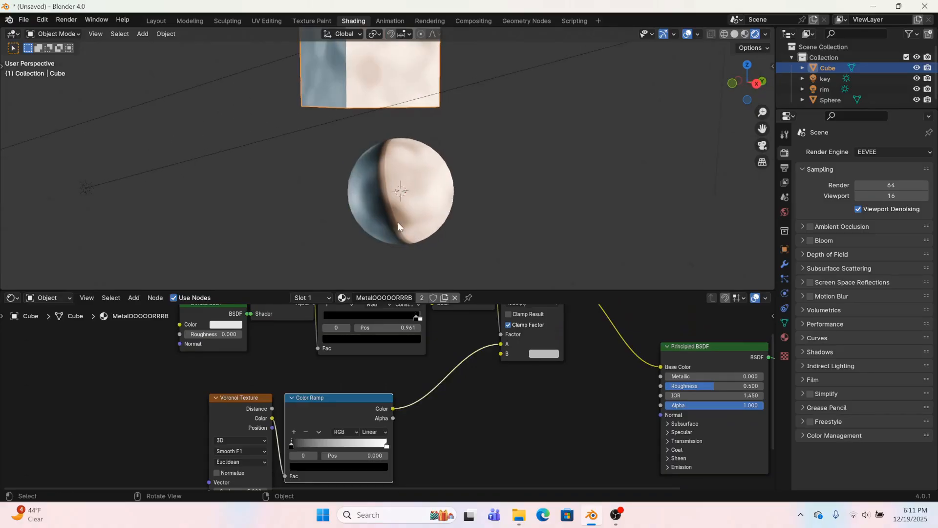
pyautogui.scroll(1, 388, 393)
pyautogui.scroll(2, 305, 457)
# Change the black stop of the Voronoi's Color Ramp to a muted blue with hue 0.645, saturation 0.480 and value 0.114
pyautogui.moveTo(342, 449); pyautogui.dragTo(441, 367, button='middle')
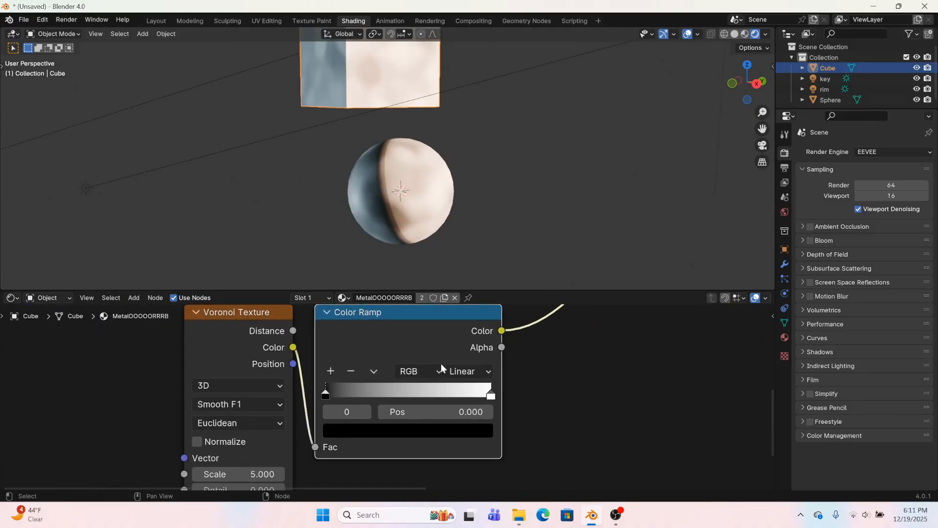
pyautogui.click(358, 432)
pyautogui.moveTo(480, 324); pyautogui.dragTo(479, 273)
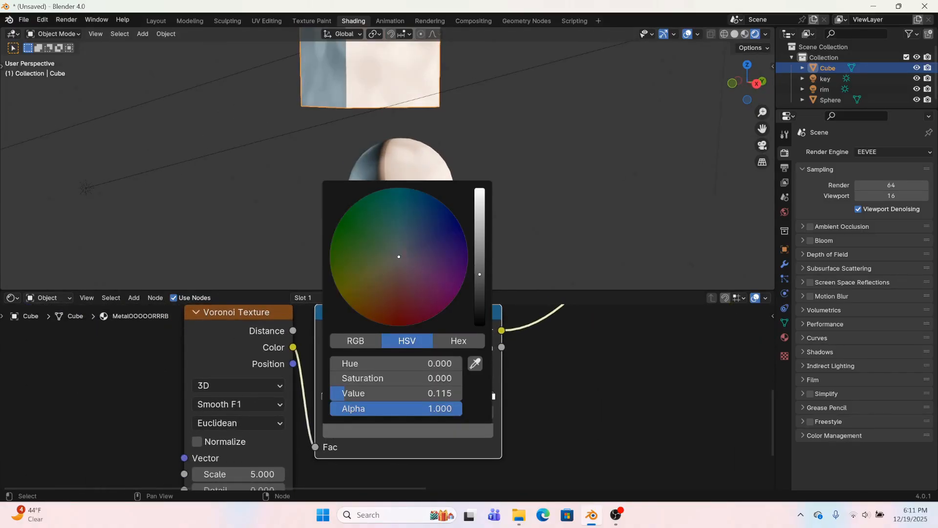
pyautogui.moveTo(399, 256); pyautogui.dragTo(414, 244)
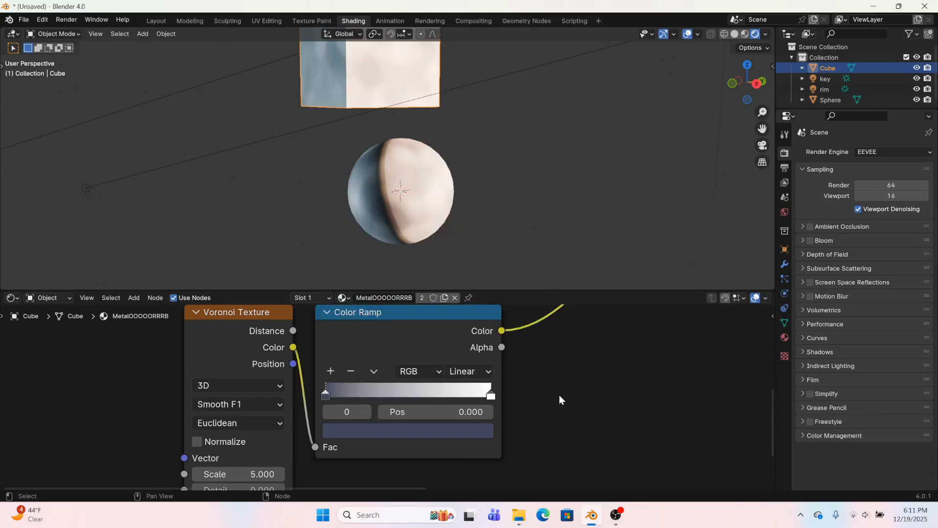
pyautogui.click(479, 430)
# Sample the muted blue stop's color onto the ramp's white stop and shift it to a darker, more saturated blue
pyautogui.click(493, 396)
pyautogui.click(472, 437)
pyautogui.click(479, 360)
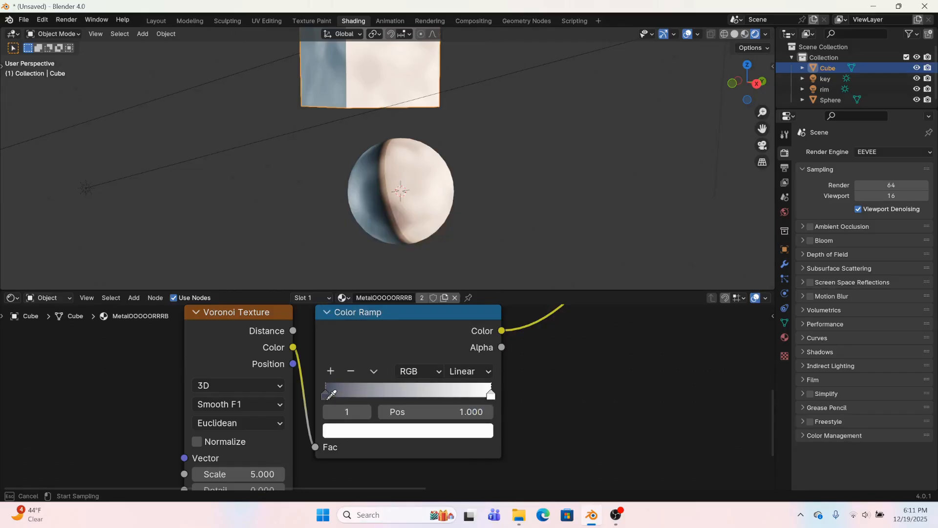
pyautogui.click(327, 397)
pyautogui.click(368, 432)
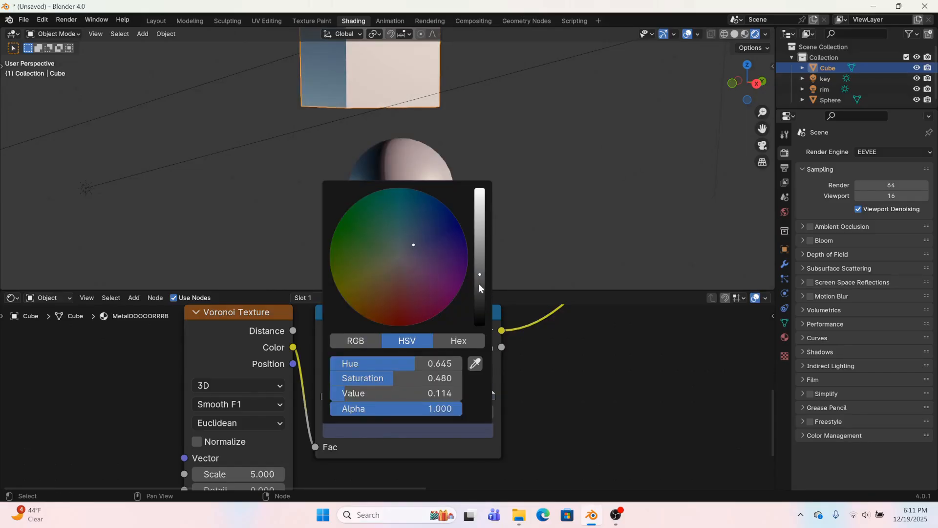
pyautogui.moveTo(479, 285); pyautogui.dragTo(480, 294)
pyautogui.moveTo(424, 239); pyautogui.dragTo(431, 233)
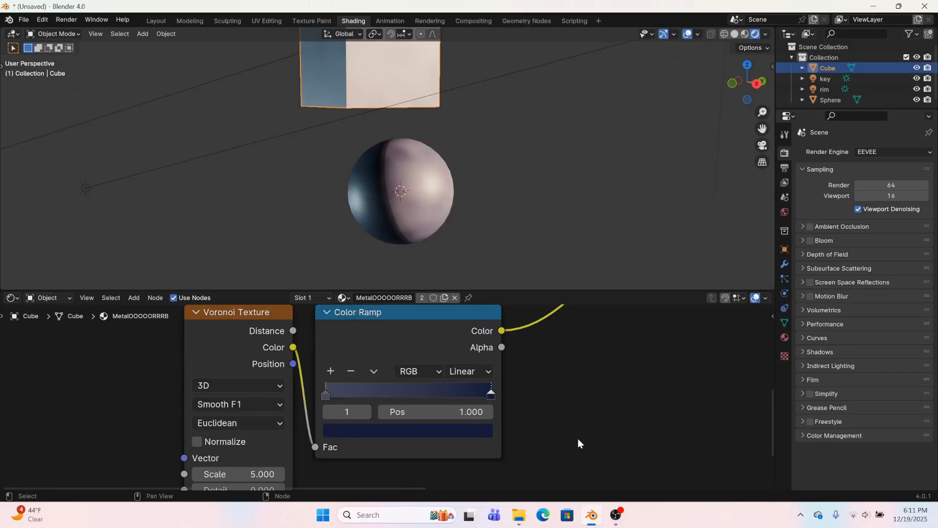
pyautogui.moveTo(489, 394)
pyautogui.mouseDown()
pyautogui.moveTo(430, 391)
pyautogui.moveTo(493, 388)
pyautogui.mouseUp()
pyautogui.moveTo(428, 198); pyautogui.dragTo(405, 194, button='middle')
# Add a Noise Texture node and link its Fac output to the Voronoi Texture's Smoothness input
pyautogui.moveTo(359, 407); pyautogui.dragTo(447, 483, button='middle')
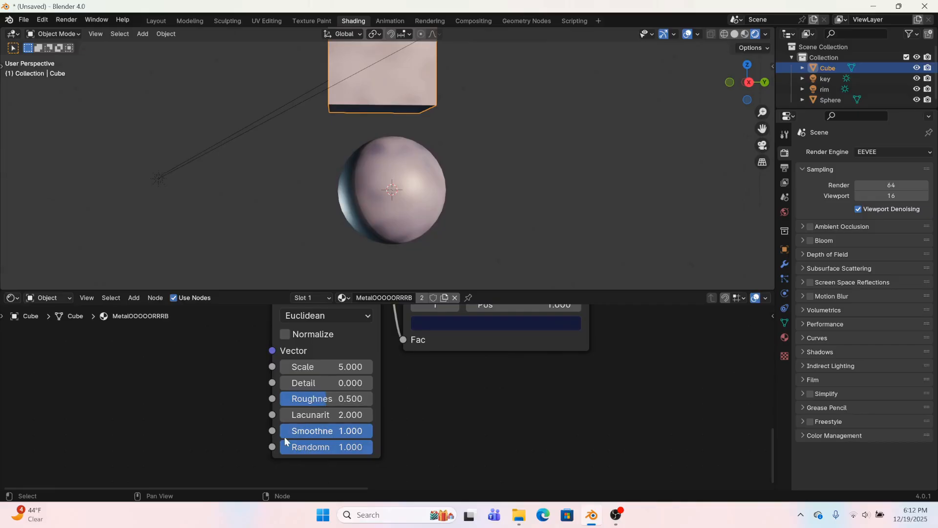
pyautogui.moveTo(284, 439); pyautogui.dragTo(319, 425, button='middle')
pyautogui.moveTo(313, 415); pyautogui.dragTo(169, 412)
pyautogui.write('noi')
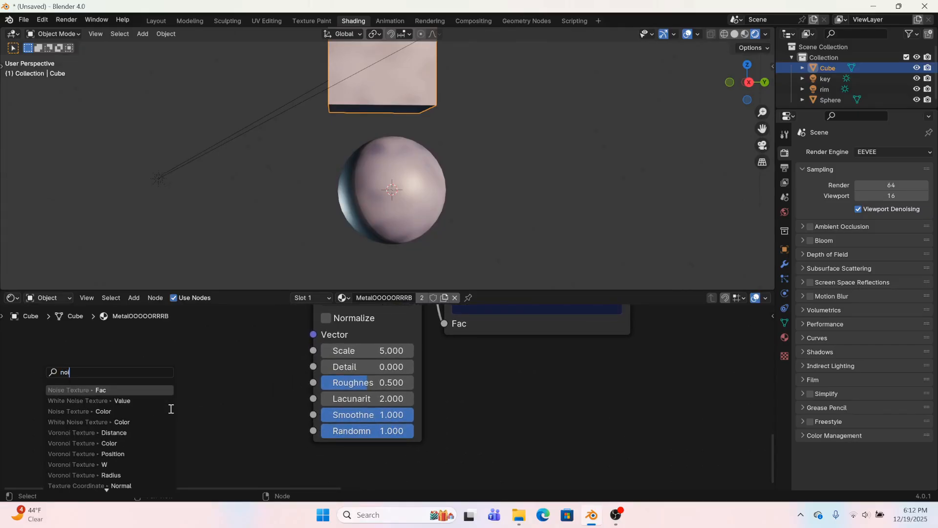
pyautogui.click(140, 390)
pyautogui.click(245, 336)
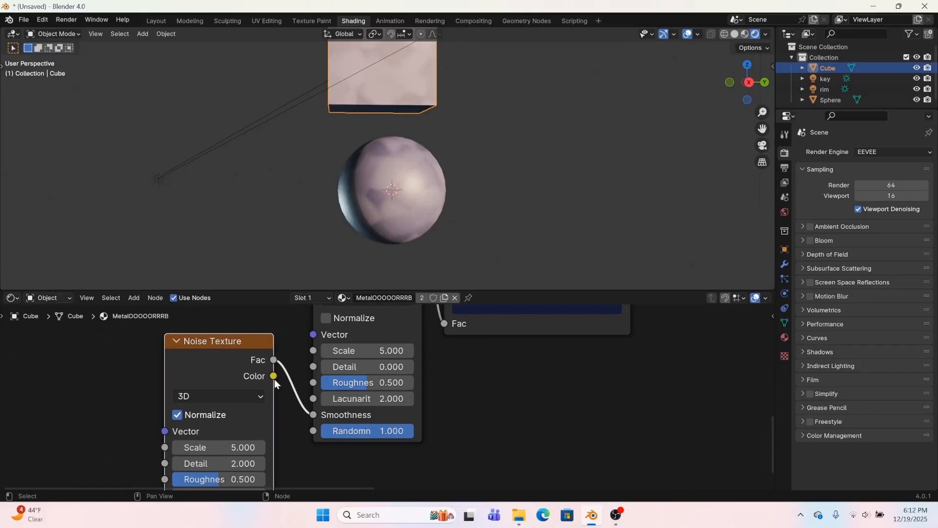
# Set the Noise Texture's Scale to 42.4
pyautogui.scroll(2, 350, 440)
pyautogui.scroll(8, 395, 128)
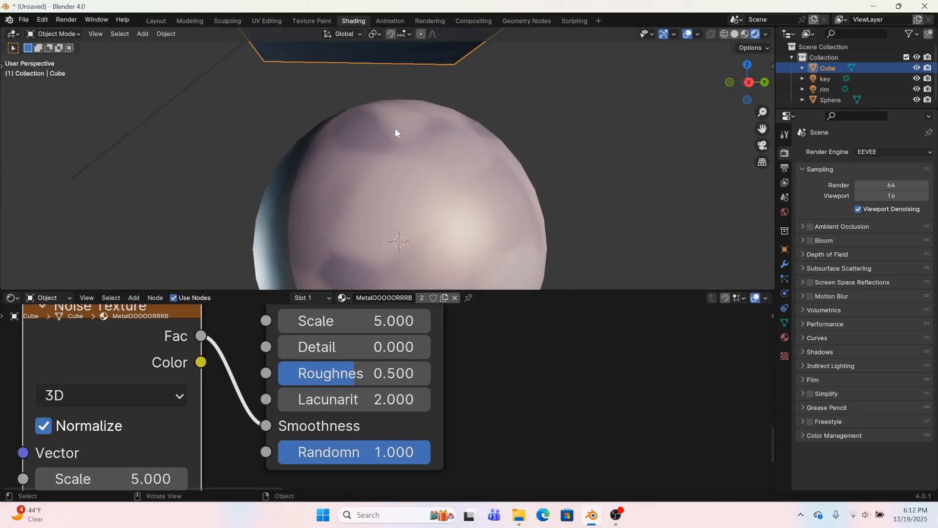
pyautogui.moveTo(112, 478); pyautogui.dragTo(192, 479)
pyautogui.scroll(-8, 196, 159)
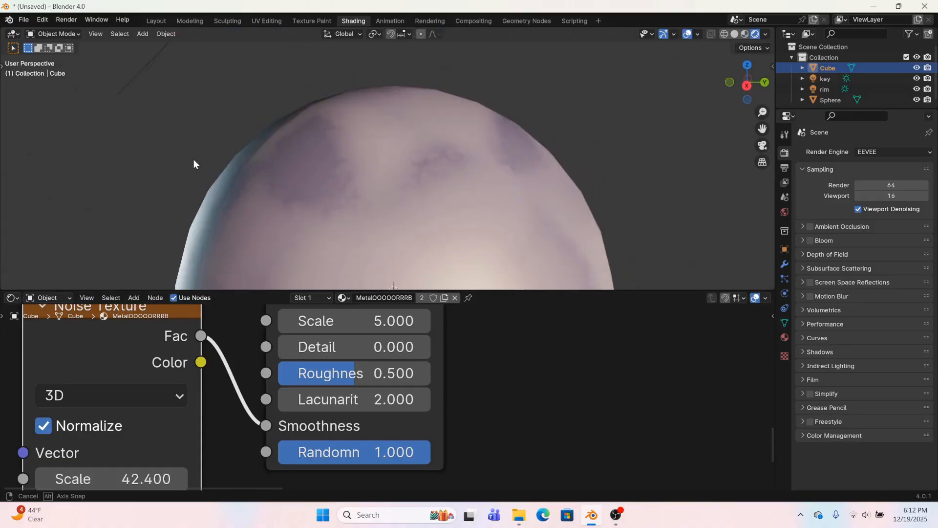
pyautogui.scroll(-3, 300, 341)
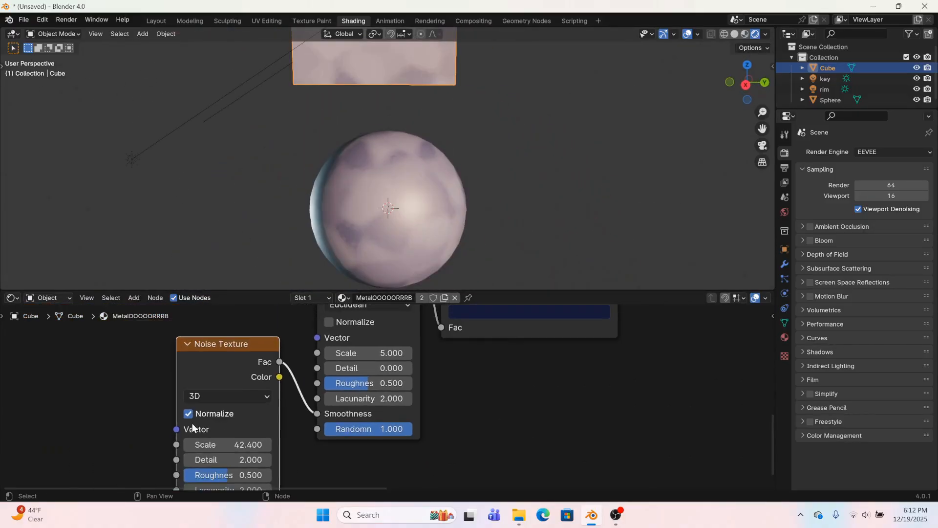
# Set the Noise Texture's Roughness to 0 and adjust its Distortion
pyautogui.moveTo(220, 459); pyautogui.dragTo(186, 475)
pyautogui.rightClick(225, 459)
pyautogui.scroll(4, 377, 166)
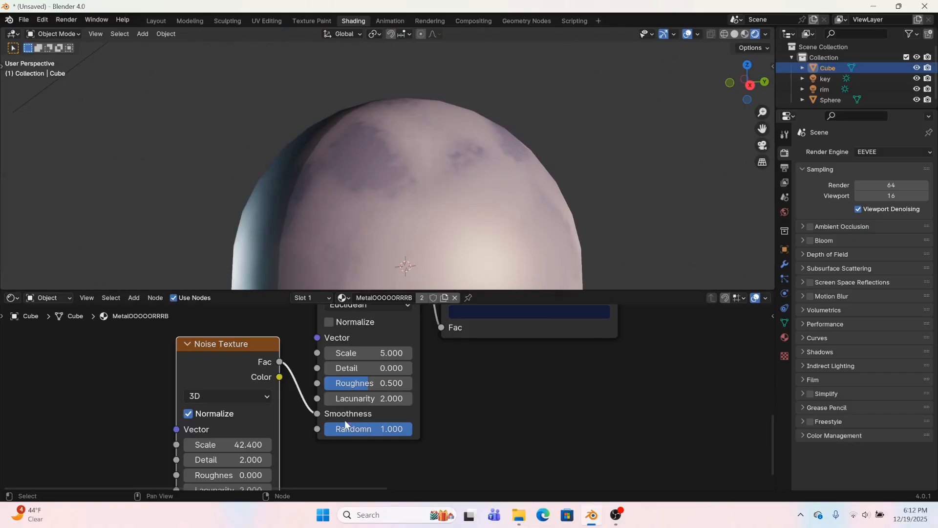
pyautogui.moveTo(345, 420); pyautogui.dragTo(315, 417, button='middle')
pyautogui.moveTo(239, 437); pyautogui.dragTo(294, 348, button='middle')
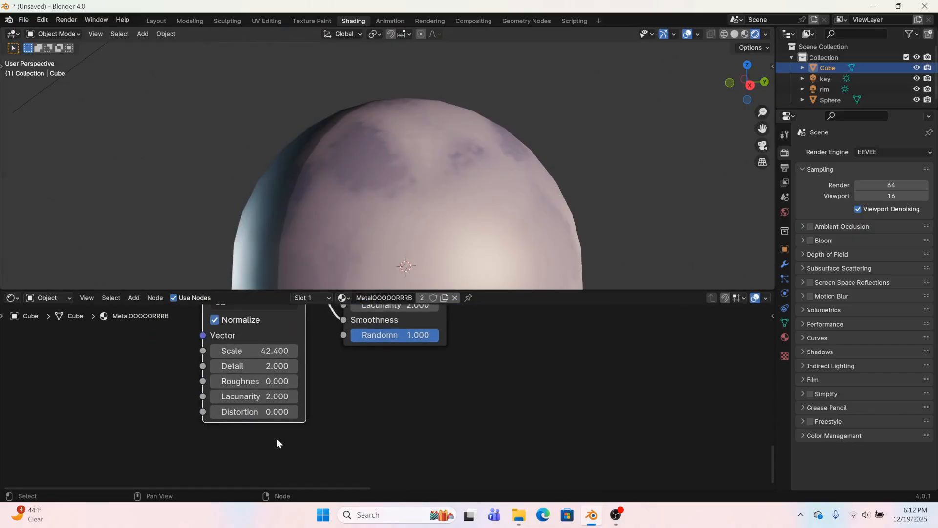
pyautogui.moveTo(266, 412); pyautogui.dragTo(249, 412)
# Set the Voronoi Texture's Scale to 4.4 and its Detail to 1.5
pyautogui.moveTo(378, 390); pyautogui.dragTo(322, 478, button='middle')
pyautogui.moveTo(309, 386); pyautogui.dragTo(311, 441, button='middle')
pyautogui.moveTo(318, 406); pyautogui.dragTo(345, 418)
pyautogui.moveTo(361, 220)
pyautogui.mouseDown(button='middle')
pyautogui.moveTo(335, 173)
pyautogui.moveTo(258, 208)
pyautogui.moveTo(348, 229)
pyautogui.mouseUp(button='middle')
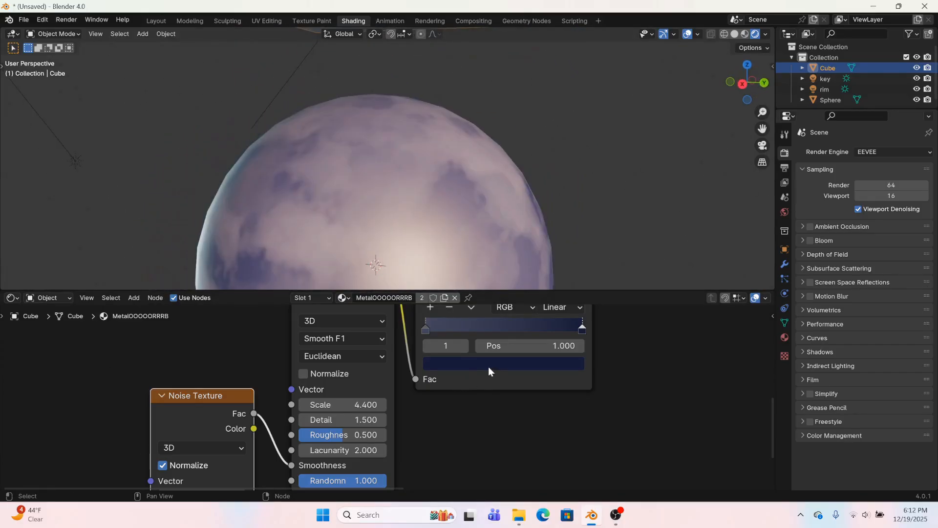
# Set the Voronoi ramp's second stop color to value 0.099 and saturation 0.619
pyautogui.click(488, 364)
pyautogui.moveTo(574, 239); pyautogui.dragTo(572, 219)
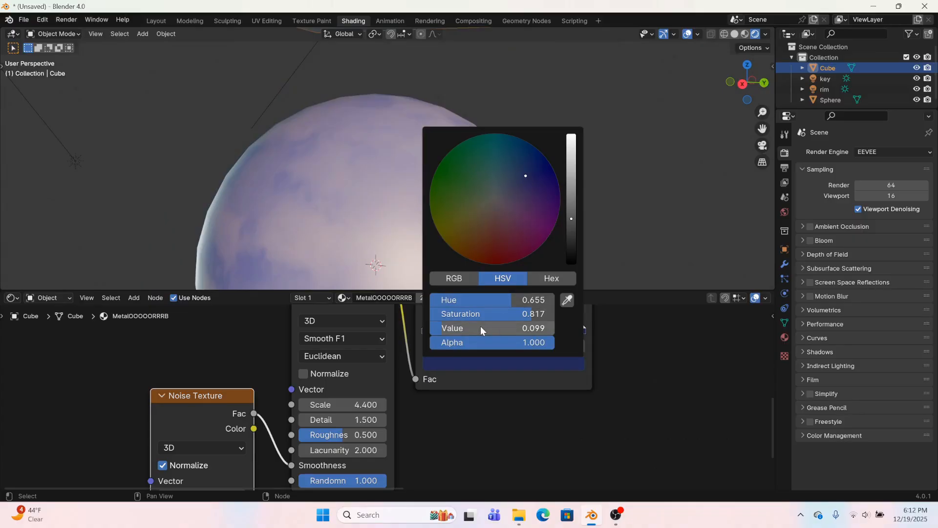
pyautogui.moveTo(502, 313); pyautogui.dragTo(479, 314)
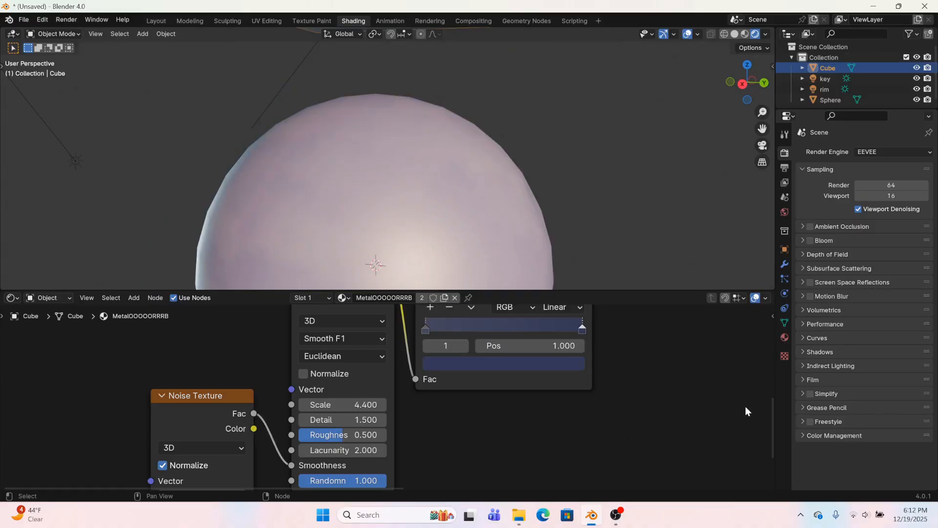
pyautogui.scroll(-4, 447, 178)
pyautogui.moveTo(446, 178); pyautogui.dragTo(457, 213, button='middle')
# Darken the Voronoi ramp's second stop to a near-black blue and deselect the cube to check the shading
pyautogui.scroll(2, 498, 326)
pyautogui.moveTo(522, 323); pyautogui.dragTo(424, 450, button='middle')
pyautogui.click(465, 453)
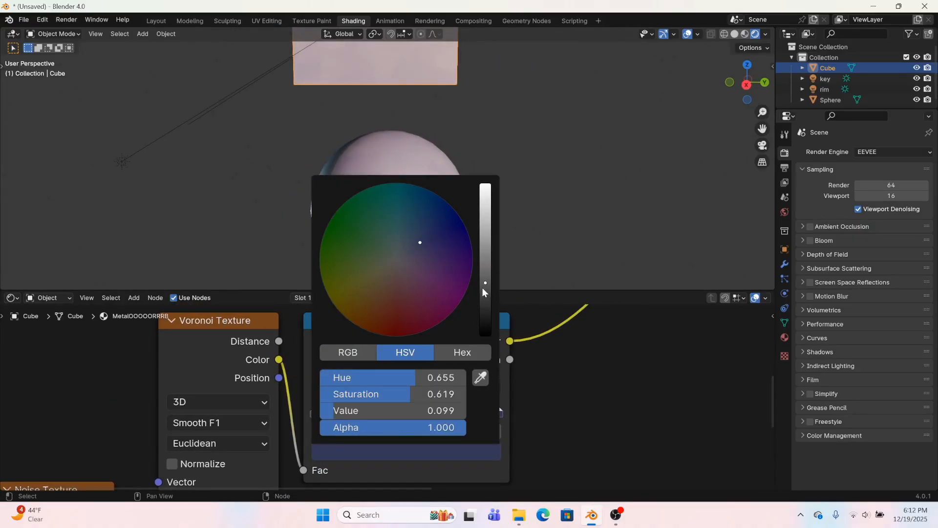
pyautogui.moveTo(482, 287); pyautogui.dragTo(485, 321)
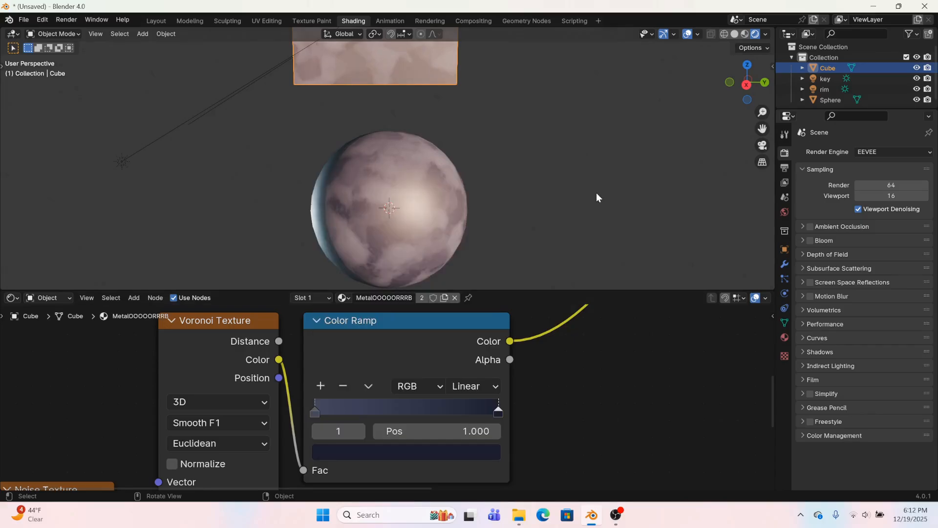
pyautogui.moveTo(596, 193); pyautogui.dragTo(545, 199, button='middle')
pyautogui.press('c')
pyautogui.press('Escape')
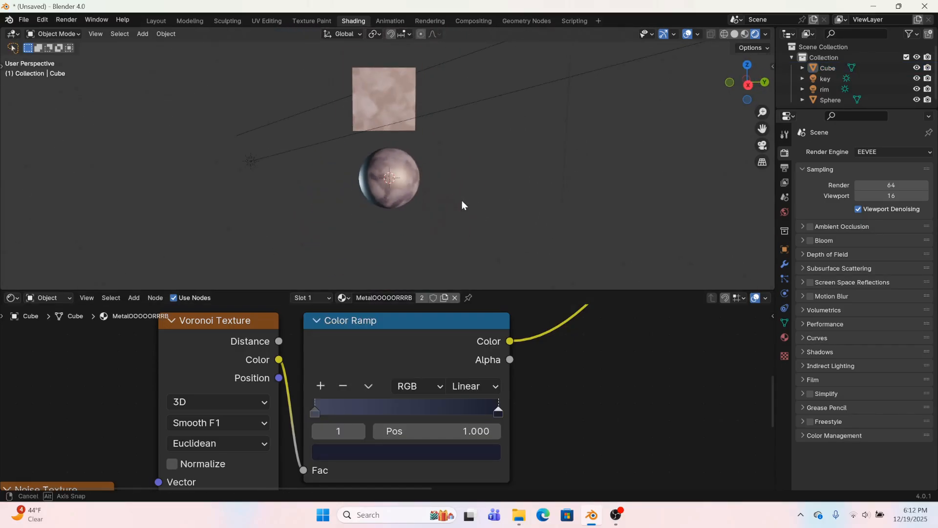
pyautogui.moveTo(462, 201); pyautogui.dragTo(477, 197, button='middle')
# Select the Noise Texture, Voronoi Texture and their Color Ramp and move them down to free space above
pyautogui.moveTo(398, 312); pyautogui.dragTo(374, 431, button='middle')
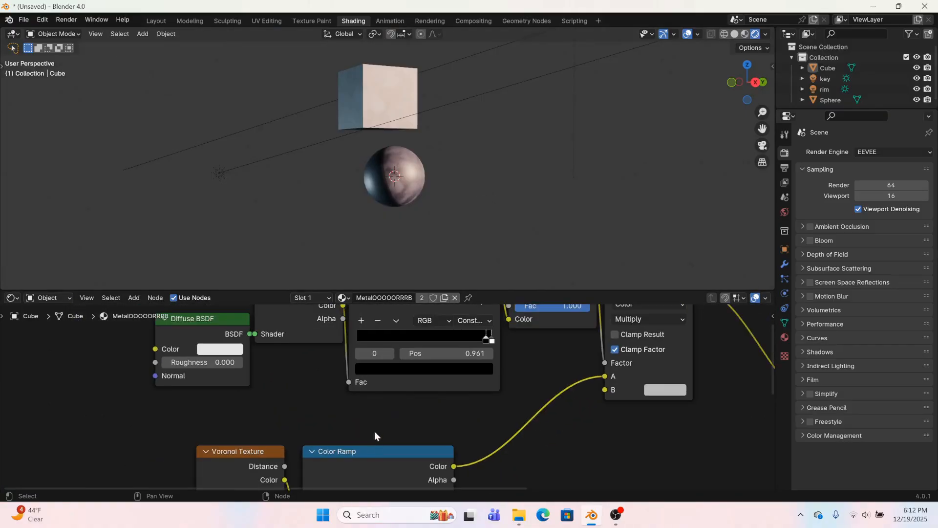
pyautogui.scroll(-4, 375, 431)
pyautogui.moveTo(202, 382); pyautogui.dragTo(385, 483)
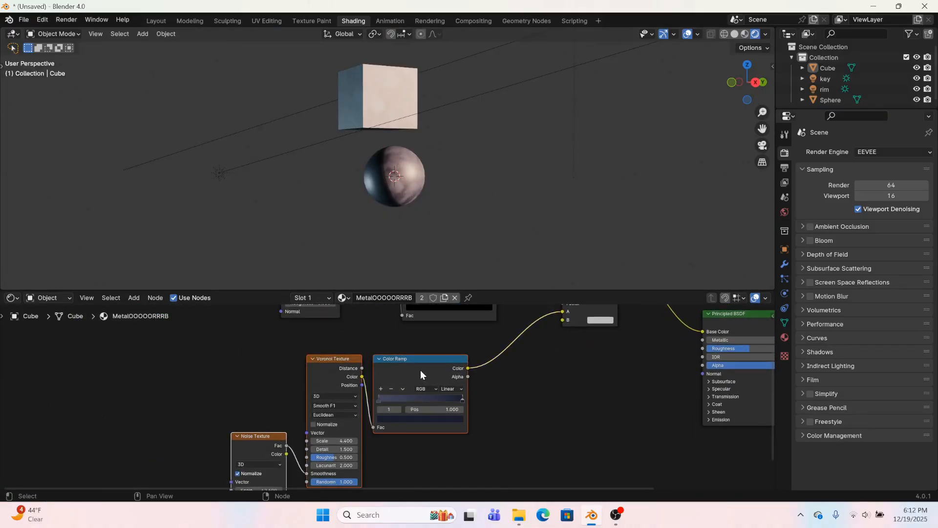
pyautogui.moveTo(421, 371); pyautogui.dragTo(417, 467)
# Add a Fresnel node in the free space above the Voronoi Texture chain
pyautogui.click(252, 375)
pyautogui.hotkey('shift', 'a')
pyautogui.click(252, 374)
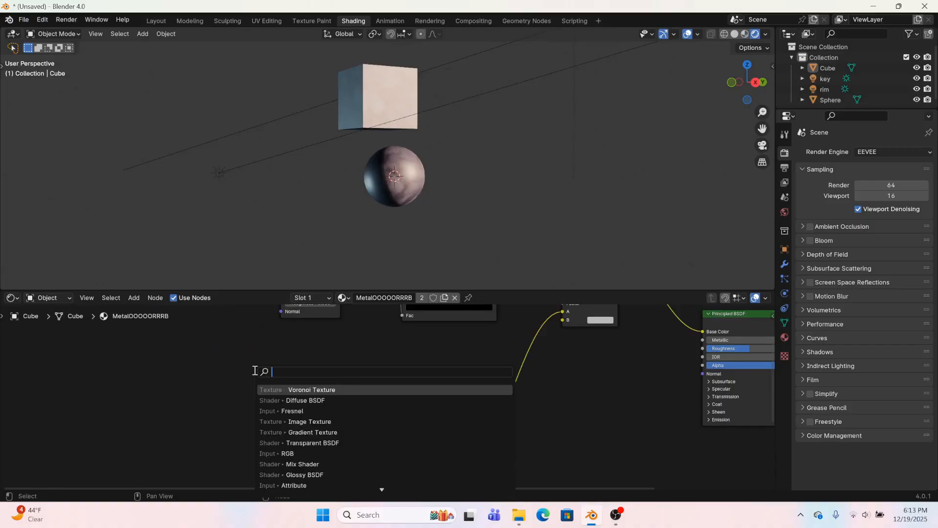
pyautogui.write('fr')
pyautogui.click(282, 401)
pyautogui.click(216, 373)
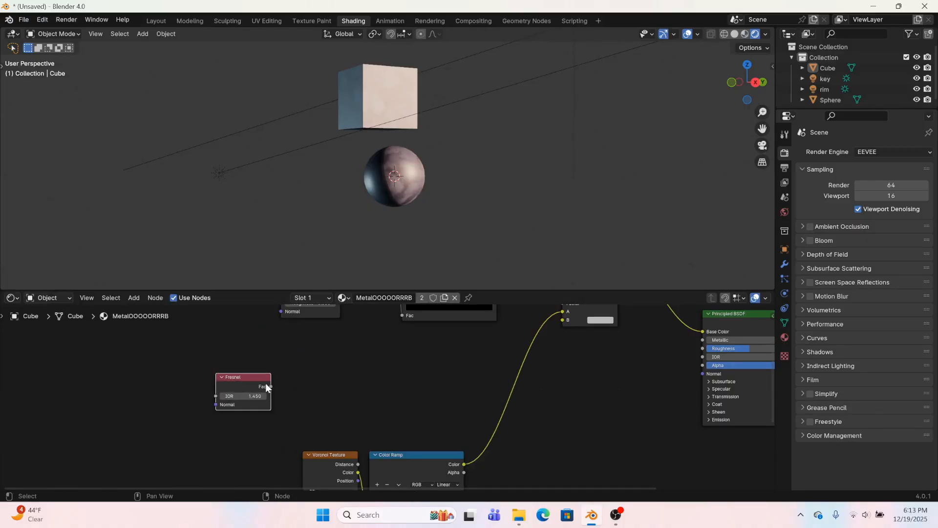
# Add a Color Ramp node fed by the Fresnel node's Fac output and place it beside the Fresnel node
pyautogui.moveTo(272, 388); pyautogui.dragTo(336, 386)
pyautogui.write('colo')
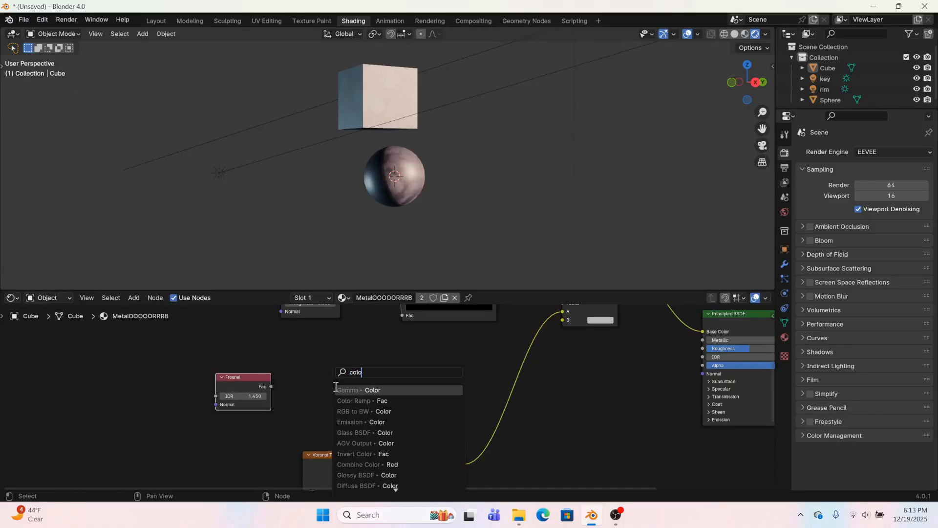
pyautogui.write('r')
pyautogui.click(354, 401)
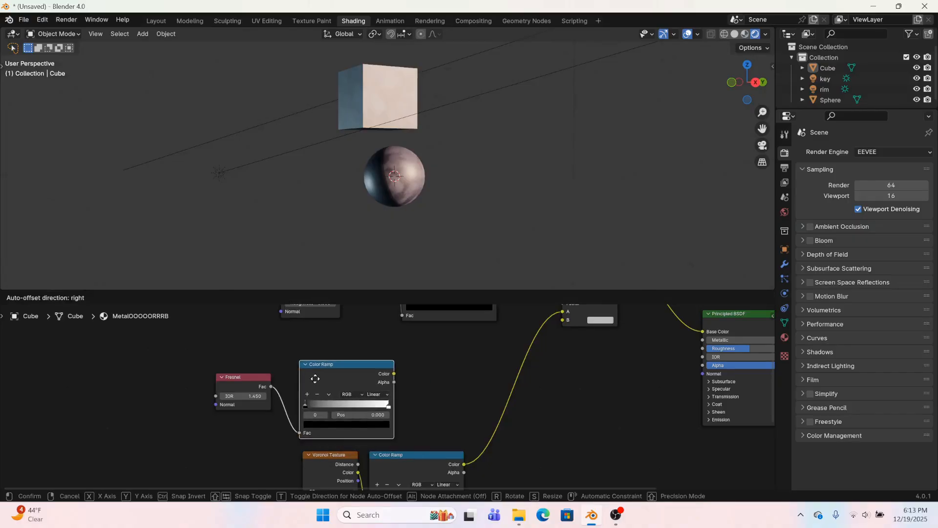
pyautogui.click(449, 374)
pyautogui.moveTo(400, 186); pyautogui.dragTo(354, 184, button='middle')
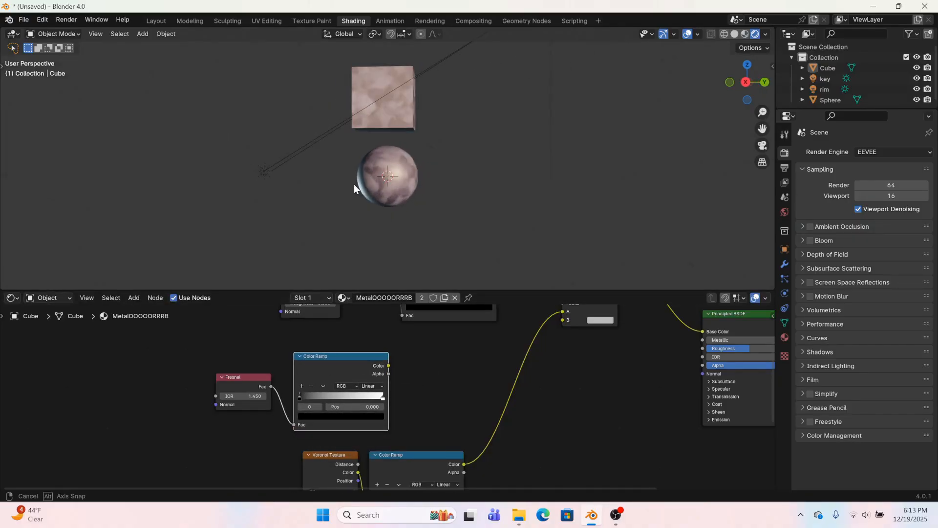
pyautogui.scroll(2, 377, 400)
pyautogui.scroll(1, 377, 401)
pyautogui.moveTo(434, 157); pyautogui.dragTo(409, 157, button='middle')
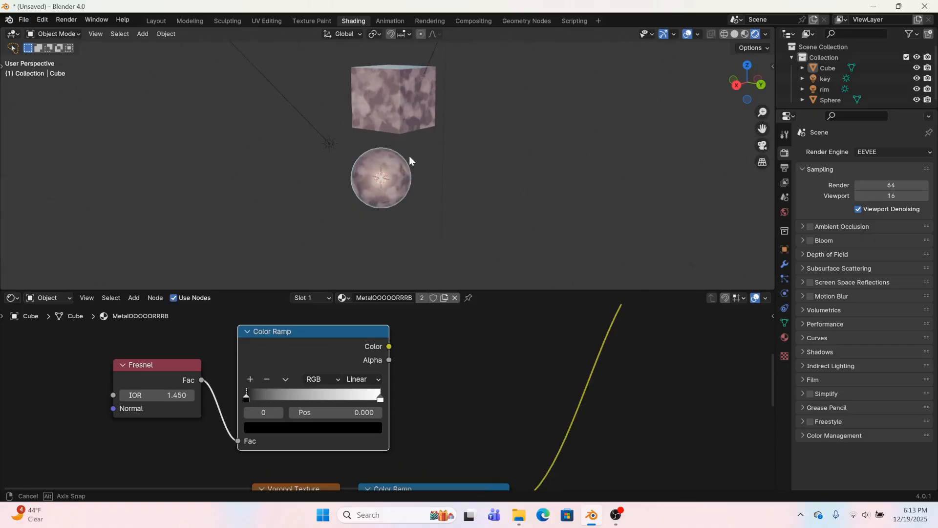
# Move the Fresnel Color Ramp closer to the Fresnel node and link its Color output to the Material Output's Surface for preview
pyautogui.scroll(7, 375, 159)
pyautogui.moveTo(374, 203); pyautogui.dragTo(493, 230, button='middle')
pyautogui.scroll(-3, 375, 417)
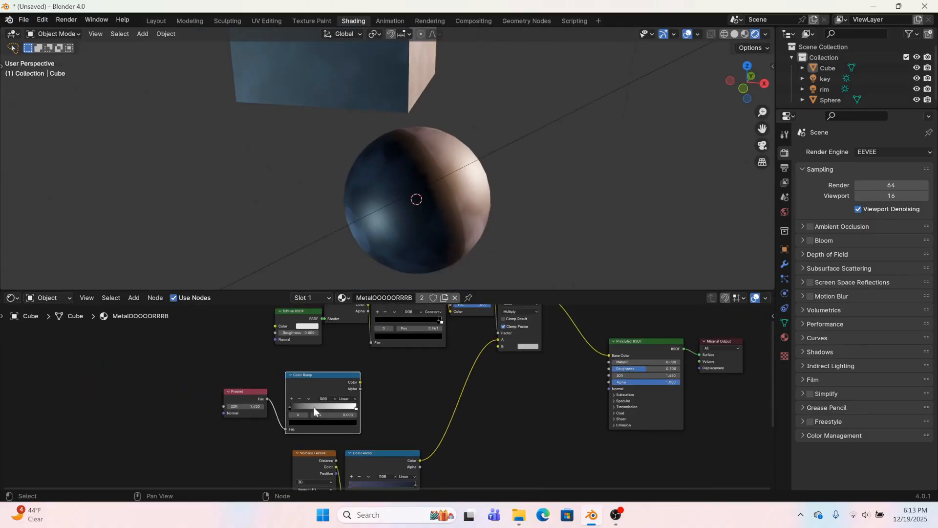
pyautogui.moveTo(287, 407); pyautogui.dragTo(284, 404)
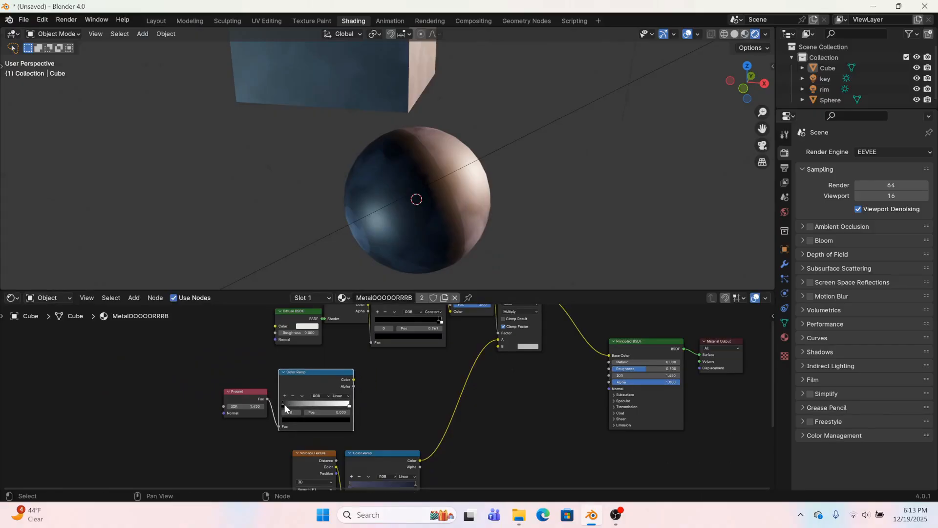
pyautogui.moveTo(348, 384); pyautogui.dragTo(609, 362)
pyautogui.scroll(-1, 500, 249)
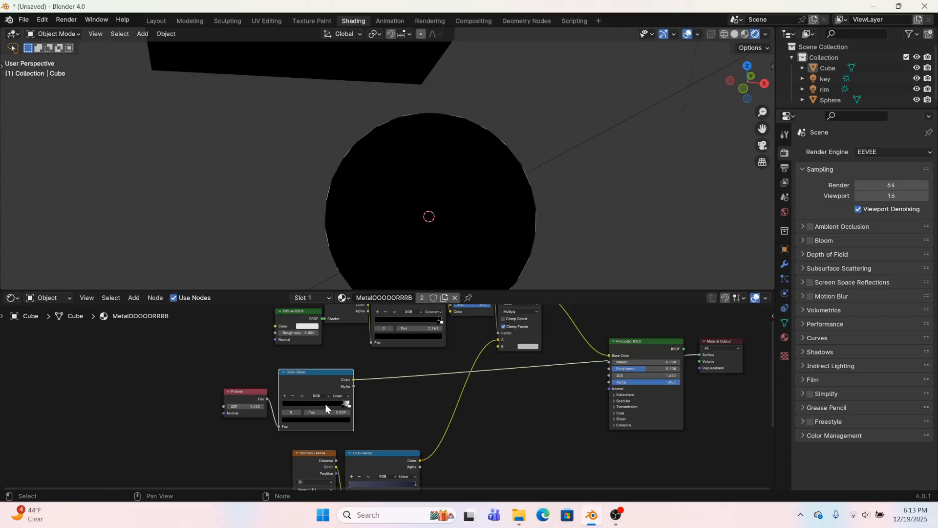
# Tighten the Fresnel ramp to a thin rim, with the black stop at 0.236 and the white stop at 0.302
pyautogui.moveTo(343, 406); pyautogui.dragTo(293, 412)
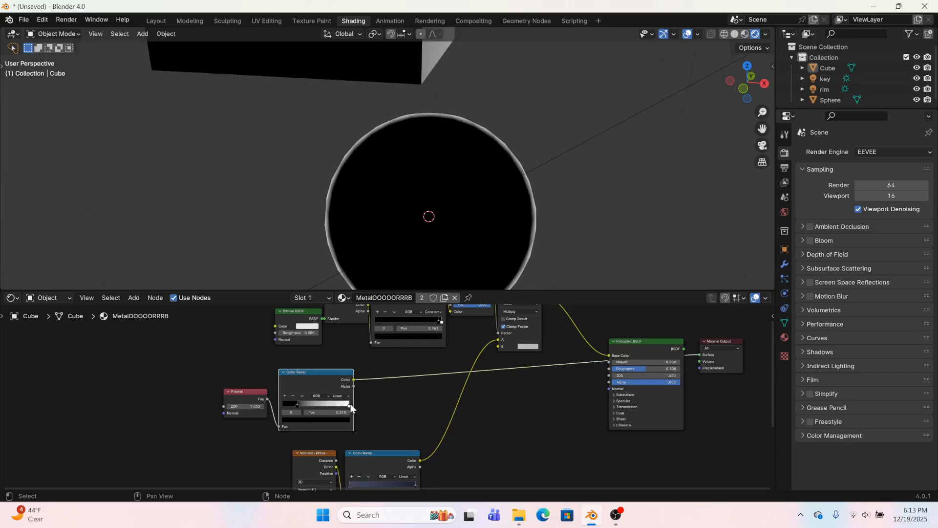
pyautogui.moveTo(351, 404); pyautogui.dragTo(270, 413)
pyautogui.moveTo(384, 401); pyautogui.dragTo(346, 380, button='middle')
pyautogui.scroll(3, 315, 374)
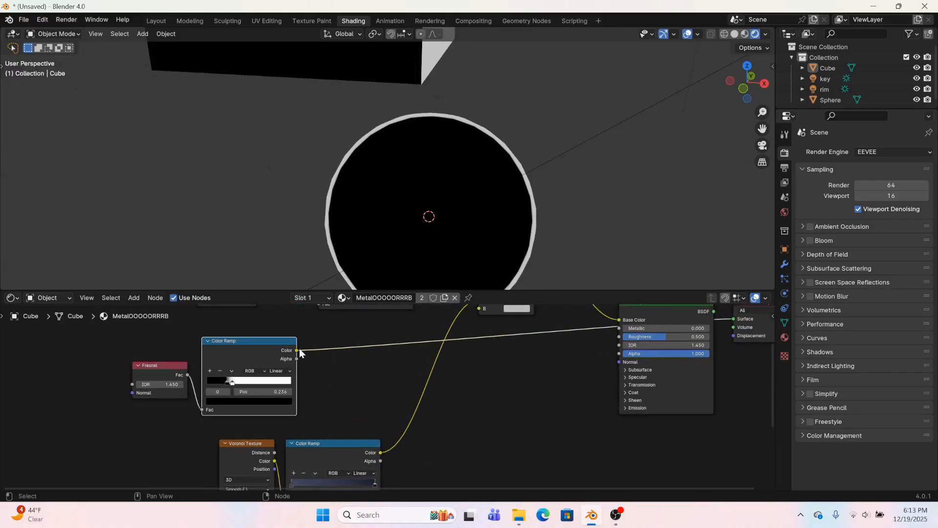
# Add a color Mix node set to Add, combining the Fresnel and Voronoi ramps, and feed its Result into the Multiply node's A input
pyautogui.moveTo(297, 350); pyautogui.dragTo(357, 367)
pyautogui.write('mix ad')
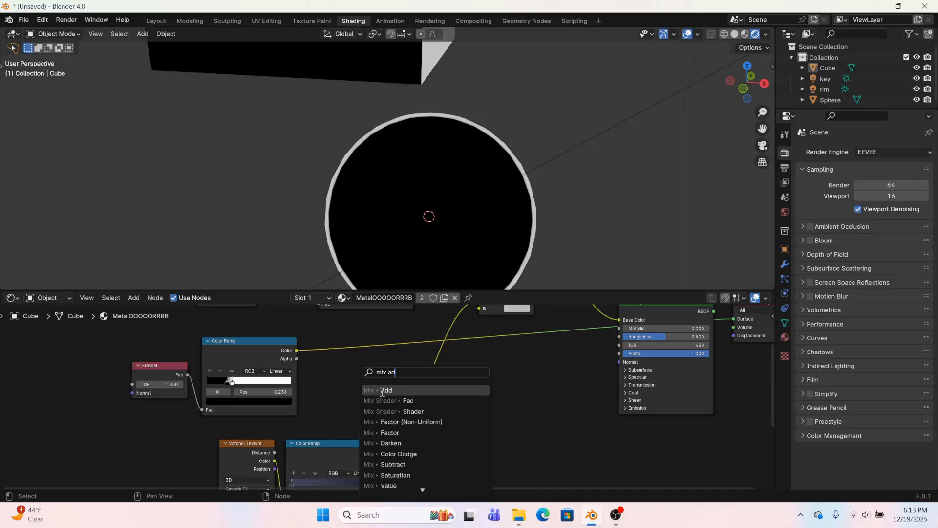
pyautogui.click(383, 390)
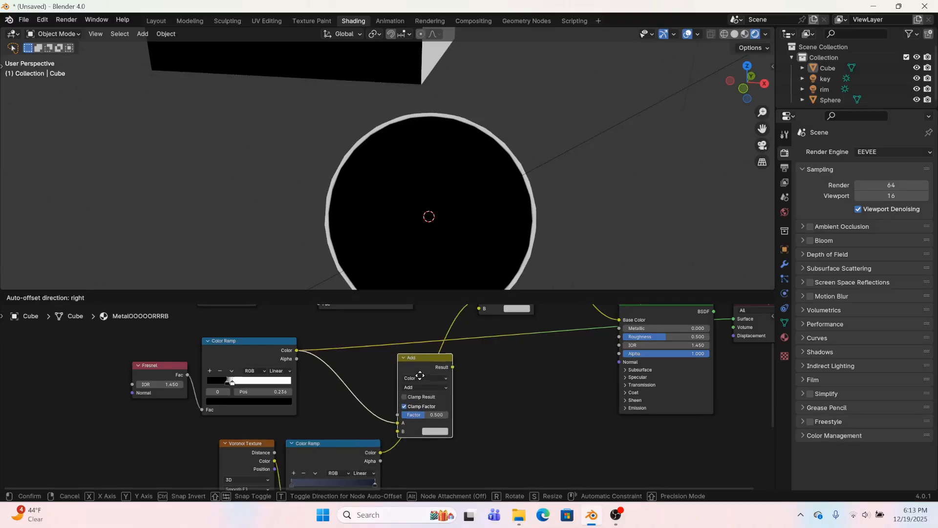
pyautogui.click(413, 421)
pyautogui.moveTo(381, 453); pyautogui.dragTo(425, 458)
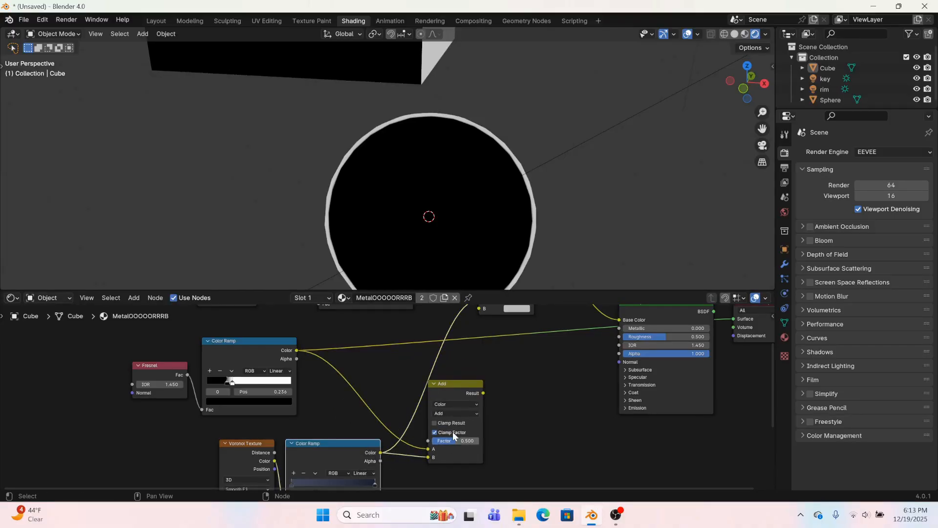
pyautogui.moveTo(483, 395); pyautogui.dragTo(478, 361)
# Reconnect the Principled BSDF to the Material Output's Surface and move the Add node closer to the Fresnel ramp
pyautogui.moveTo(710, 365); pyautogui.dragTo(734, 373)
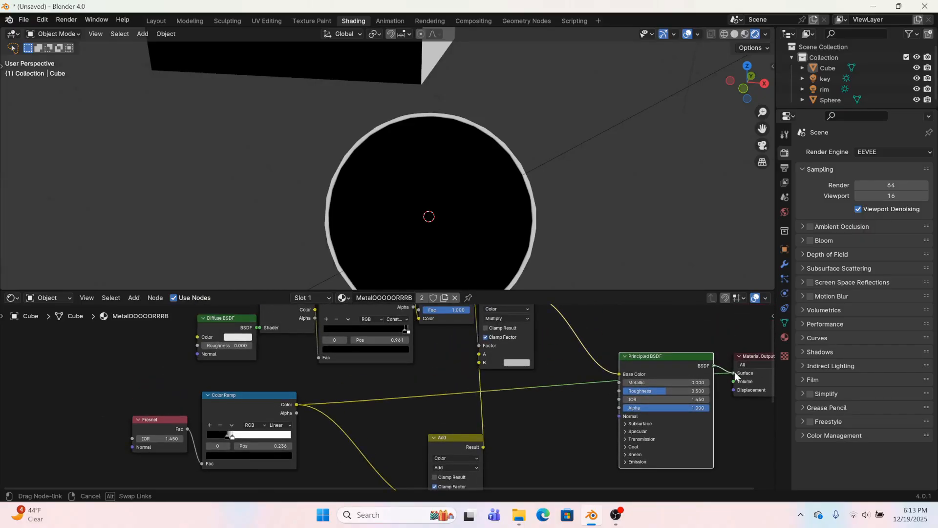
pyautogui.moveTo(438, 433)
pyautogui.mouseDown()
pyautogui.moveTo(383, 394)
pyautogui.moveTo(402, 405)
pyautogui.mouseUp()
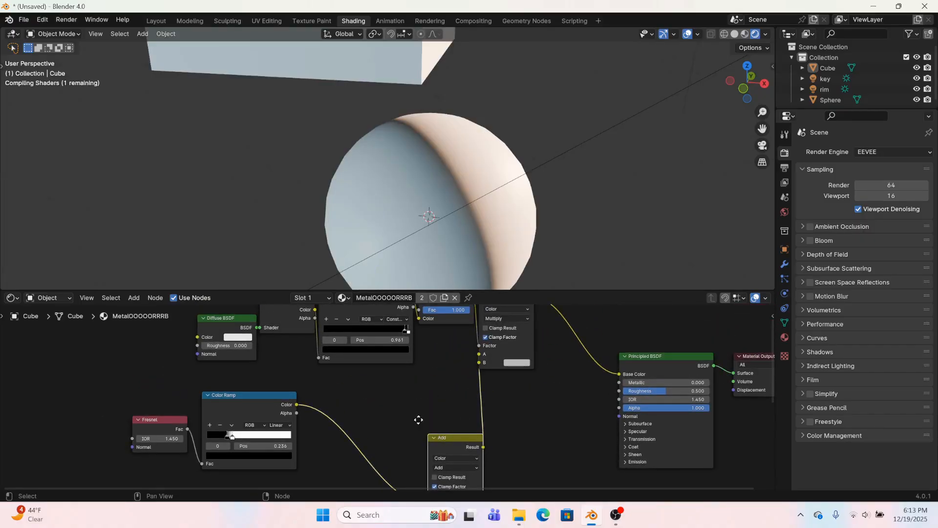
pyautogui.moveTo(407, 201); pyautogui.dragTo(305, 190, button='middle')
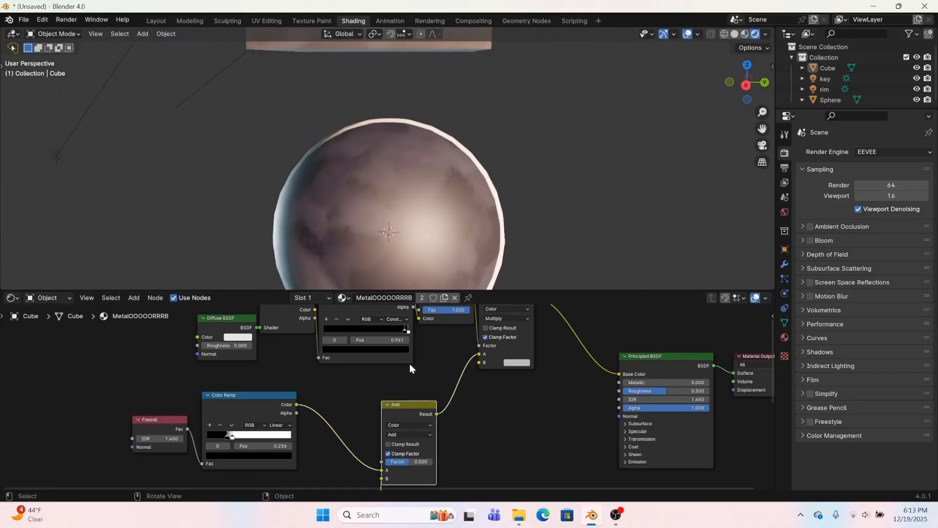
# Shift the Voronoi chain left, feeding its ramp into the Add node's A and the Fresnel ramp into B, with Factor 0.301
pyautogui.scroll(1, 468, 449)
pyautogui.moveTo(468, 450); pyautogui.dragTo(477, 378, button='middle')
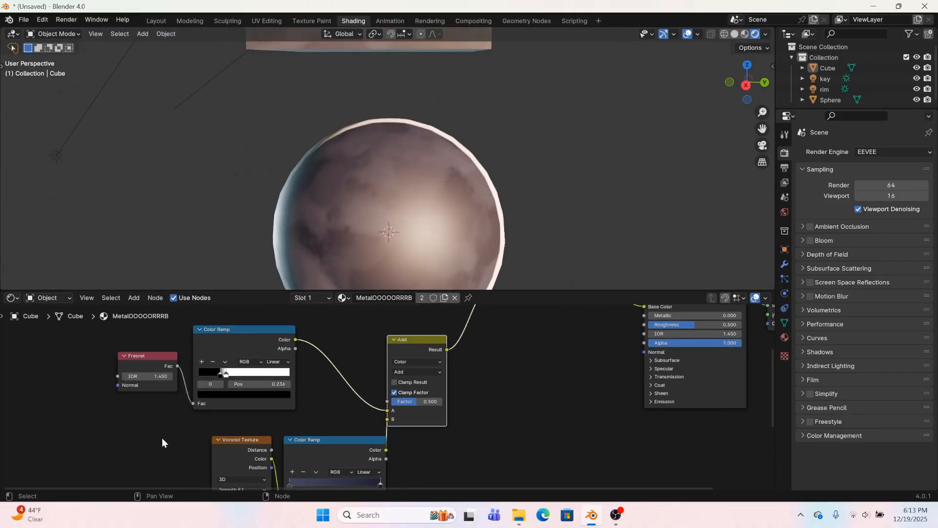
pyautogui.moveTo(163, 439); pyautogui.dragTo(342, 489)
pyautogui.moveTo(340, 450); pyautogui.dragTo(280, 438)
pyautogui.moveTo(415, 402); pyautogui.dragTo(394, 401)
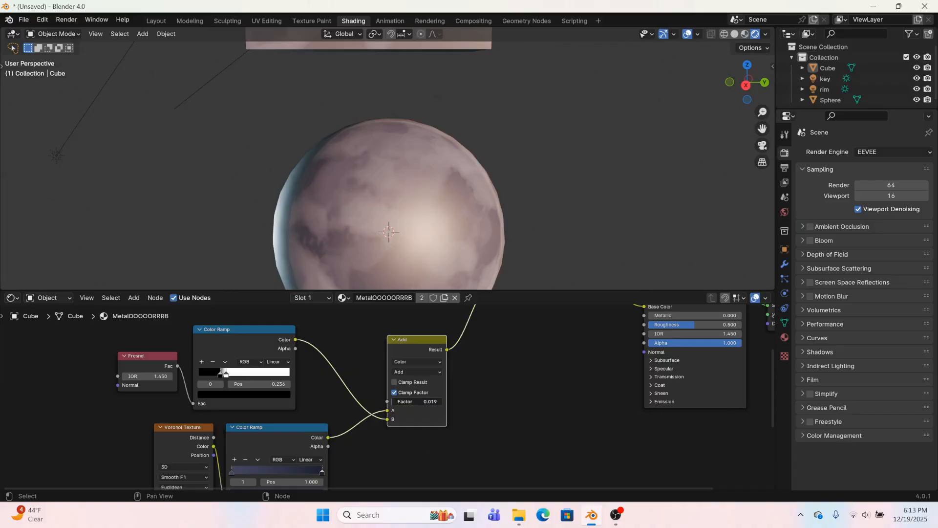
pyautogui.moveTo(394, 402); pyautogui.dragTo(412, 401)
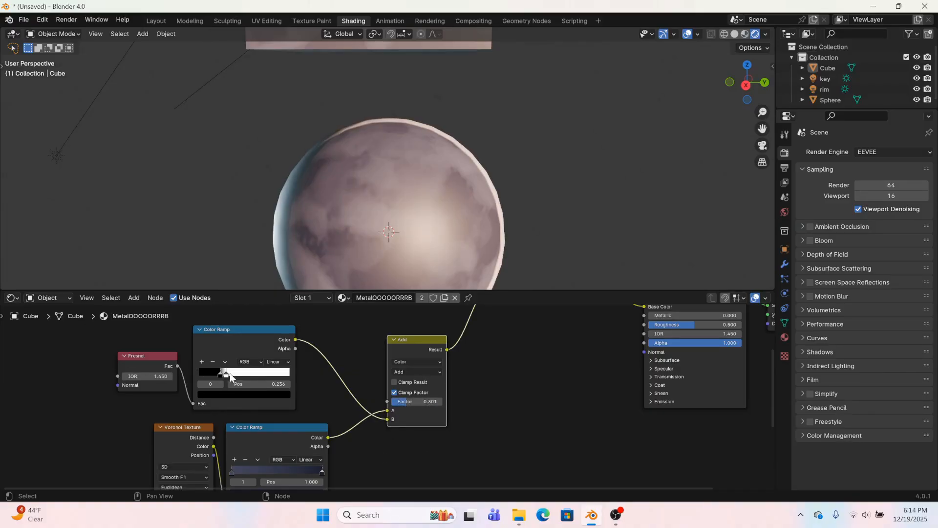
# Darken the Fresnel ramp's white stop to gray and check the softened rim on the sphere
pyautogui.click(226, 373)
pyautogui.click(239, 394)
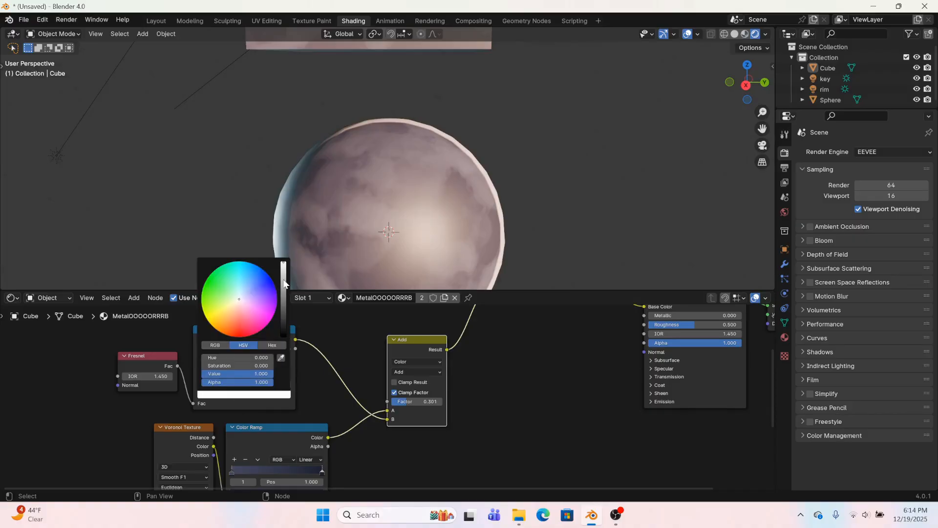
pyautogui.moveTo(283, 284); pyautogui.dragTo(283, 314)
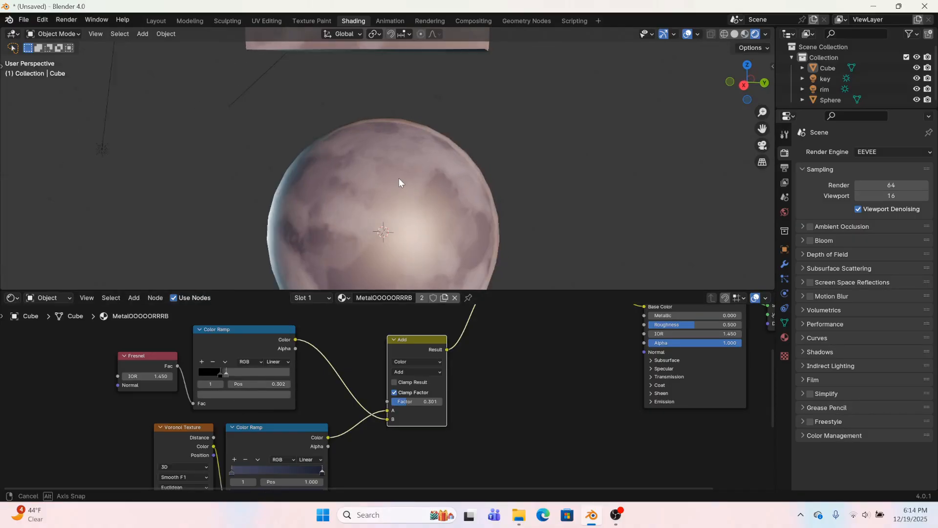
pyautogui.moveTo(399, 178); pyautogui.dragTo(486, 188, button='middle')
pyautogui.scroll(6, 547, 204)
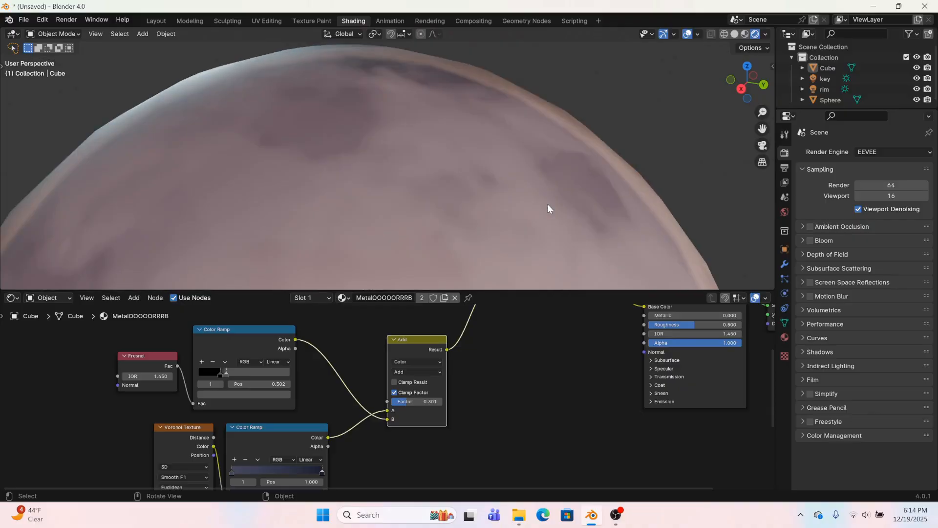
# Shift the Fresnel ramp's stops higher to thin the rim, placing the black stop at 0.302 and the gray stop just beyond
pyautogui.scroll(2, 200, 381)
pyautogui.moveTo(157, 362)
pyautogui.mouseDown()
pyautogui.moveTo(148, 361)
pyautogui.moveTo(175, 365)
pyautogui.moveTo(159, 364)
pyautogui.moveTo(167, 364)
pyautogui.mouseUp()
pyautogui.scroll(-8, 365, 142)
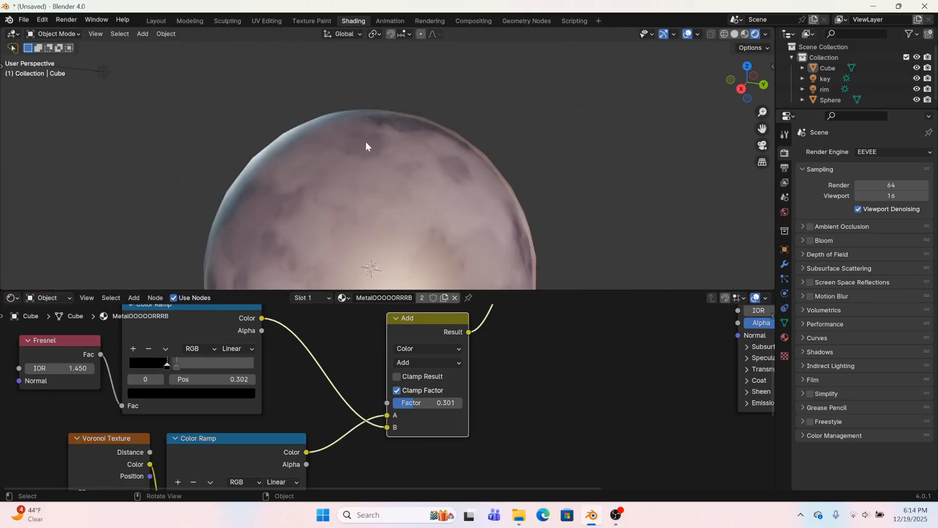
pyautogui.moveTo(340, 180); pyautogui.dragTo(467, 157, button='middle')
pyautogui.scroll(-8, 495, 364)
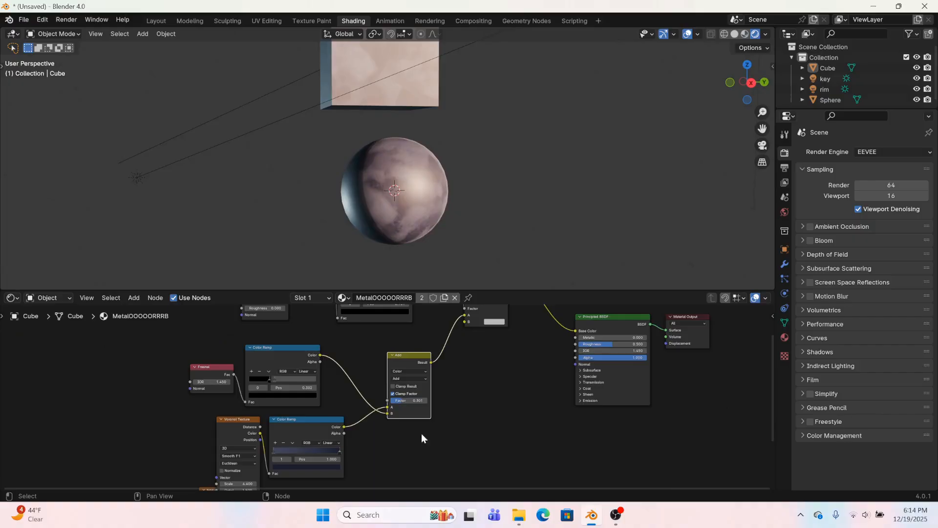
# Move the Noise Texture node left so it no longer overlaps the Voronoi Texture
pyautogui.moveTo(422, 438); pyautogui.dragTo(410, 370, button='middle')
pyautogui.scroll(5, 323, 376)
pyautogui.moveTo(324, 366); pyautogui.dragTo(482, 401, button='middle')
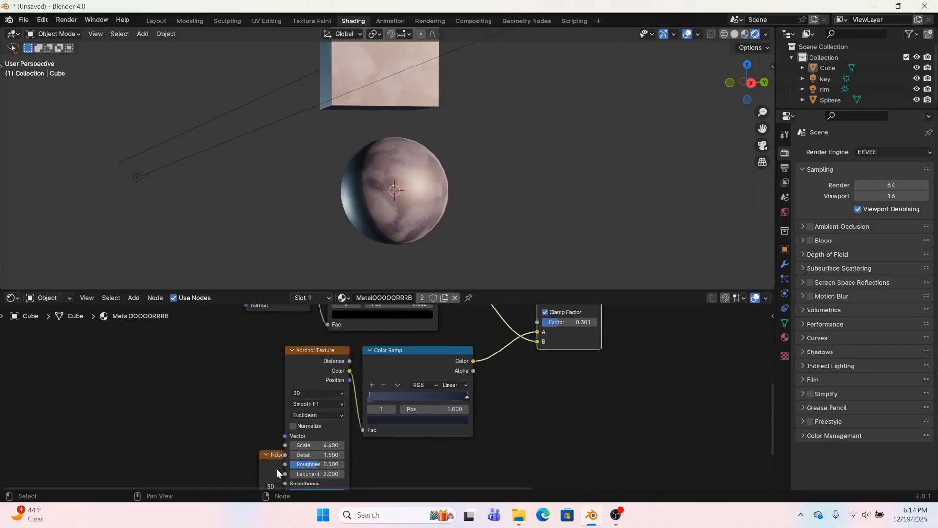
pyautogui.moveTo(277, 470); pyautogui.dragTo(215, 410)
# Duplicate the Voronoi Color Ramp below the original and link the Voronoi Texture's Color output to the copy's Fac
pyautogui.click(386, 362)
pyautogui.hotkey('shift', 'd')
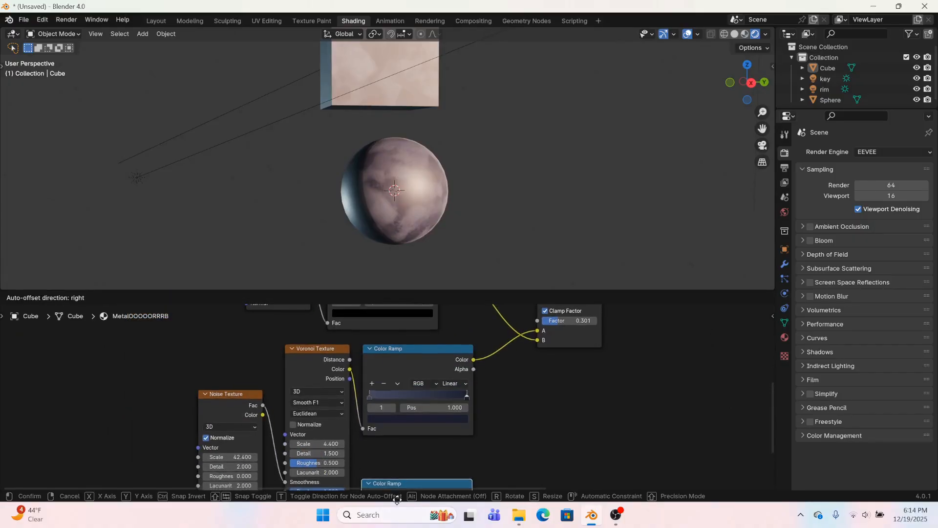
pyautogui.click(396, 435)
pyautogui.moveTo(350, 331); pyautogui.dragTo(361, 441)
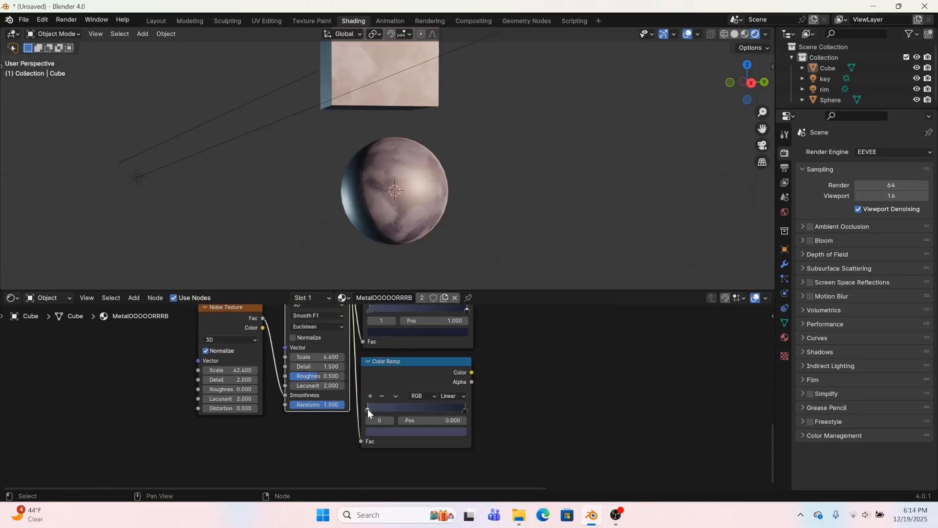
# Desaturate both stops of the duplicated Color Ramp by setting their Saturation to 0
pyautogui.click(367, 410)
pyautogui.click(374, 431)
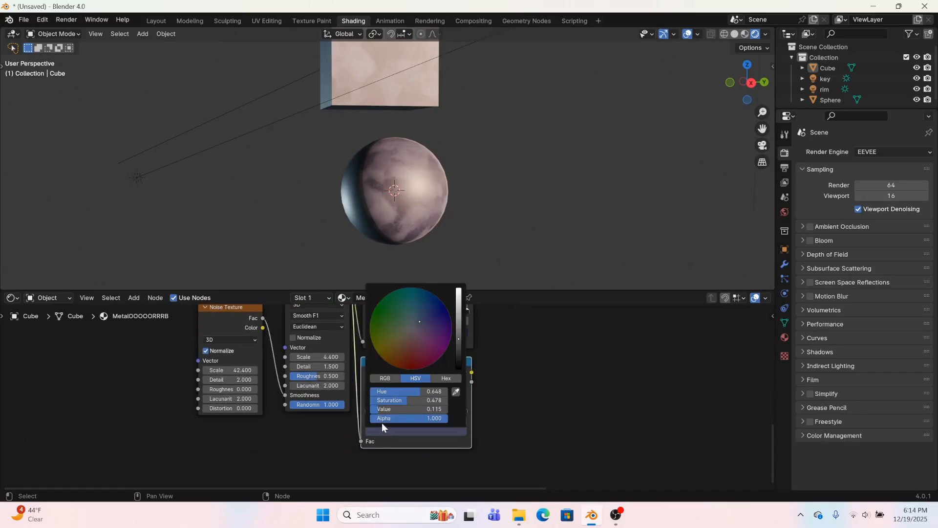
pyautogui.moveTo(401, 400); pyautogui.dragTo(365, 401)
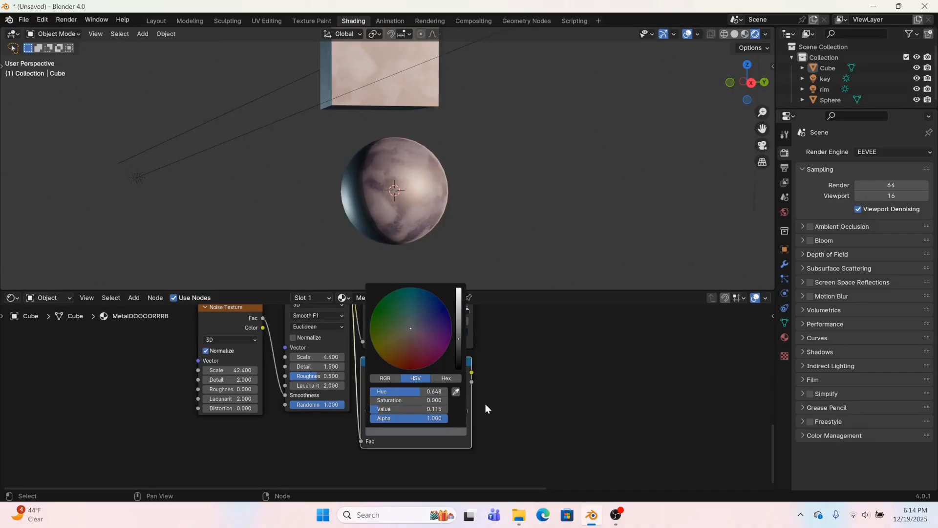
pyautogui.click(465, 409)
pyautogui.click(455, 430)
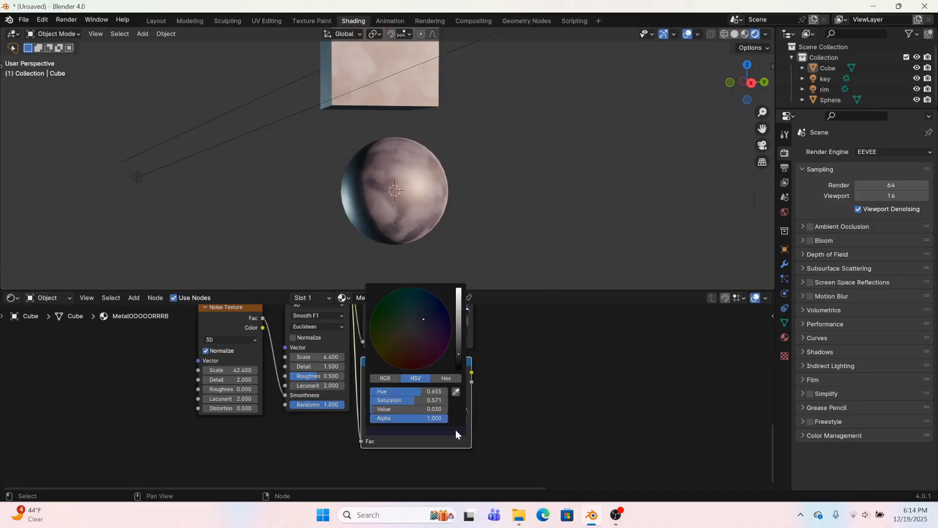
pyautogui.moveTo(414, 400); pyautogui.dragTo(367, 400)
# Connect the duplicated Color Ramp's Color output to the Principled BSDF's Metallic input and check the sphere
pyautogui.moveTo(472, 373); pyautogui.dragTo(857, 334)
pyautogui.moveTo(864, 352); pyautogui.dragTo(553, 360)
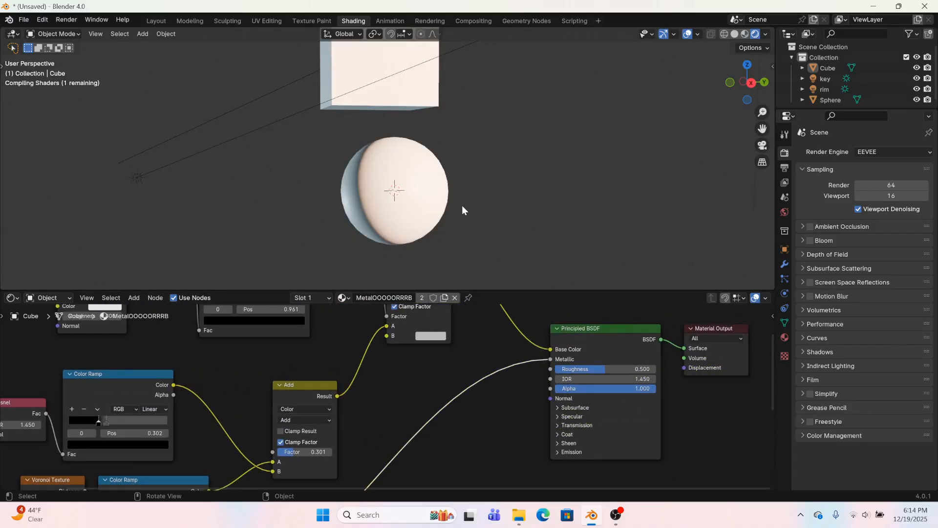
pyautogui.moveTo(462, 205); pyautogui.dragTo(446, 253, button='middle')
# Brighten the second stop of the ramp driving Metallic to a medium gray, checking the effect on the sphere
pyautogui.moveTo(379, 420); pyautogui.dragTo(560, 385, button='middle')
pyautogui.scroll(2, 308, 430)
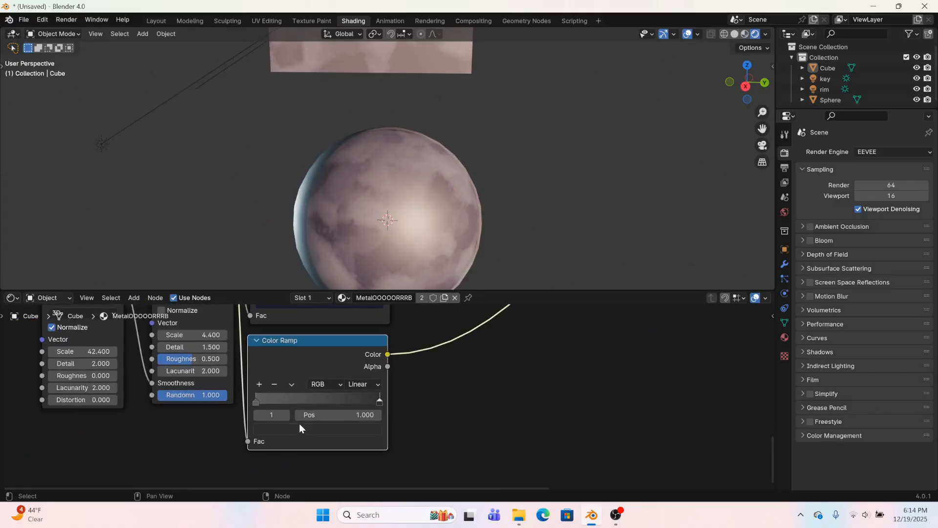
pyautogui.click(276, 430)
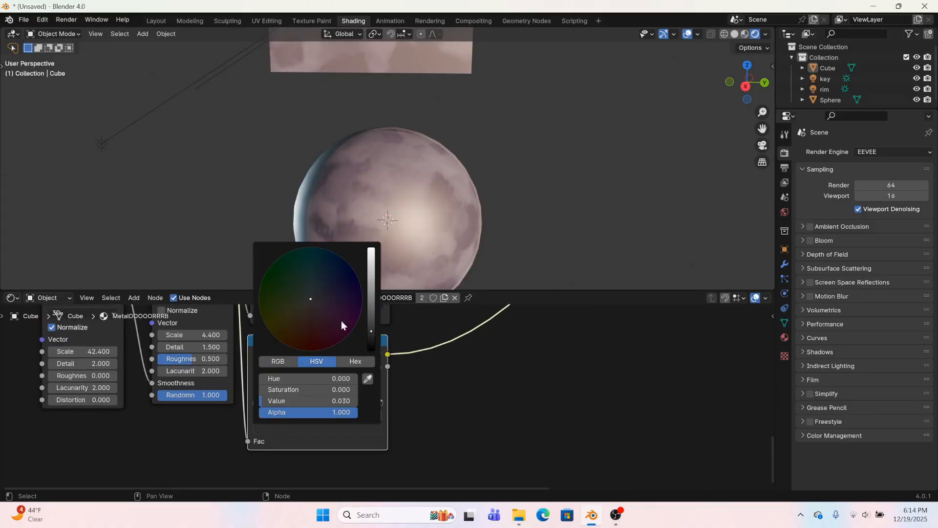
pyautogui.moveTo(370, 300); pyautogui.dragTo(371, 264)
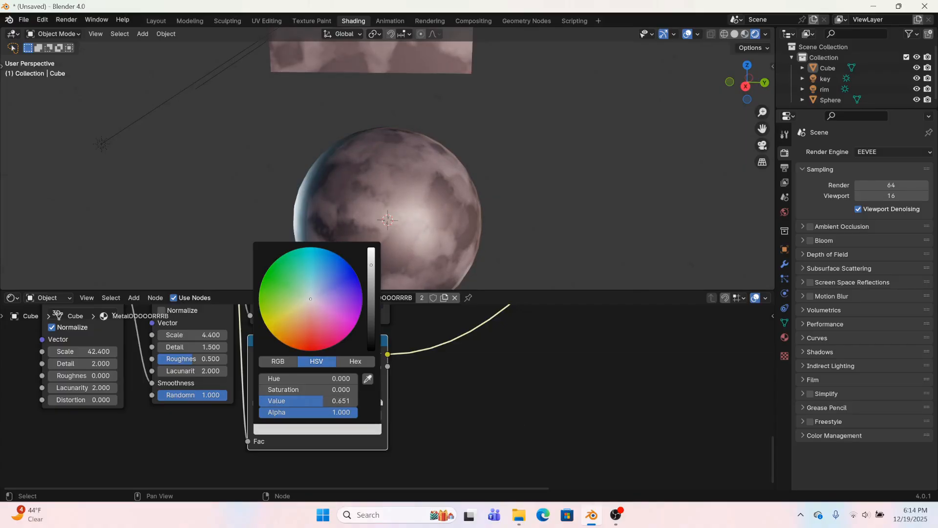
pyautogui.scroll(-2, 387, 386)
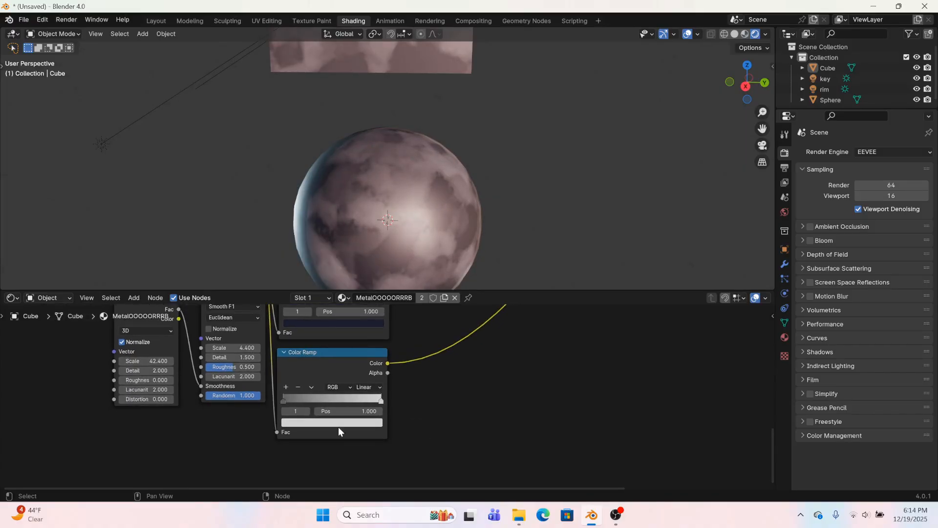
pyautogui.moveTo(406, 194); pyautogui.dragTo(338, 230, button='middle')
pyautogui.click(293, 422)
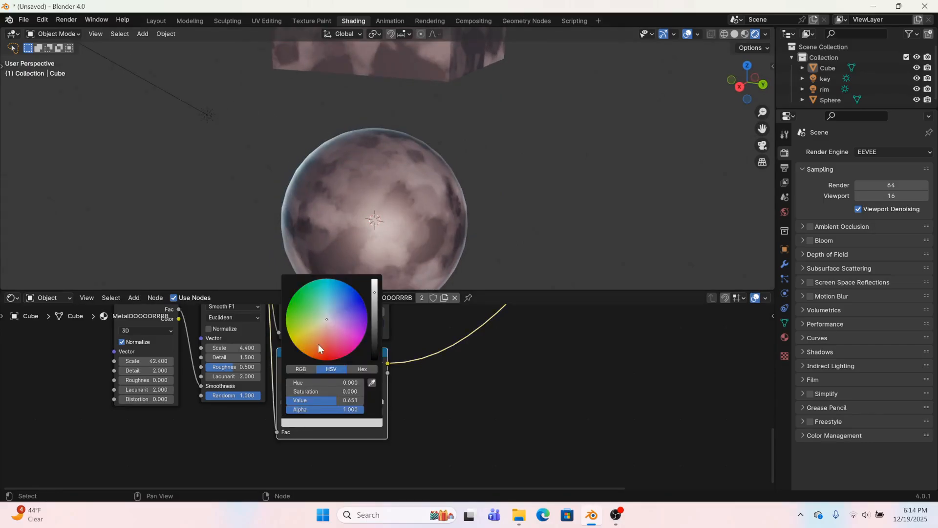
# Select the key sun light and change its color to a more saturated orange, about Hue 0.041 and Saturation 0.744
pyautogui.moveTo(479, 147)
pyautogui.mouseDown(button='middle')
pyautogui.moveTo(415, 108)
pyautogui.moveTo(420, 145)
pyautogui.moveTo(474, 108)
pyautogui.moveTo(477, 93)
pyautogui.moveTo(456, 141)
pyautogui.moveTo(471, 140)
pyautogui.mouseUp(button='middle')
pyautogui.click(542, 51)
pyautogui.click(785, 294)
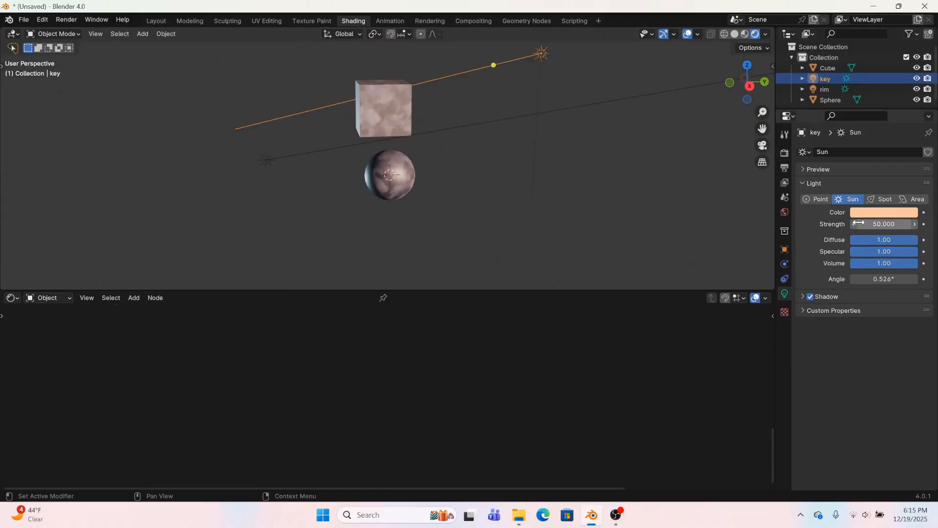
pyautogui.click(871, 213)
pyautogui.moveTo(845, 115); pyautogui.dragTo(843, 121)
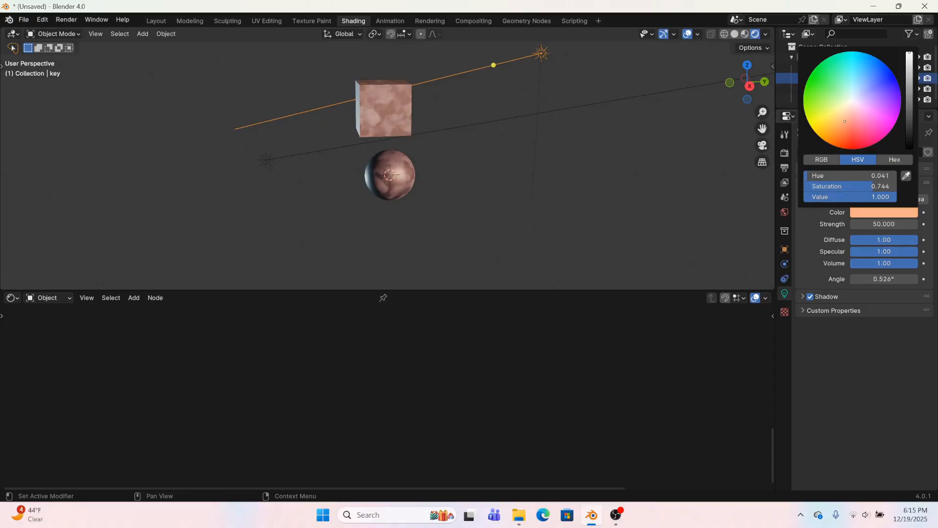
# Select the cube and the sphere in turn and examine the metal shading under the key light from several angles
pyautogui.moveTo(488, 166); pyautogui.dragTo(393, 183, button='middle')
pyautogui.click(404, 116)
pyautogui.moveTo(404, 116); pyautogui.dragTo(446, 159, button='middle')
pyautogui.scroll(-4, 446, 159)
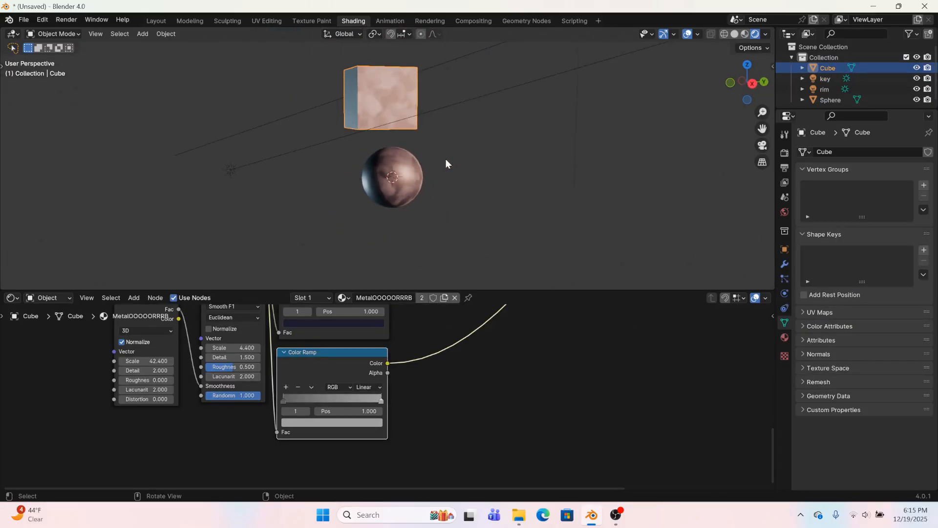
pyautogui.scroll(5, 413, 215)
pyautogui.moveTo(435, 224)
pyautogui.mouseDown(button='middle')
pyautogui.moveTo(412, 228)
pyautogui.moveTo(430, 217)
pyautogui.mouseUp(button='middle')
pyautogui.click(430, 216)
pyautogui.scroll(-4, 445, 227)
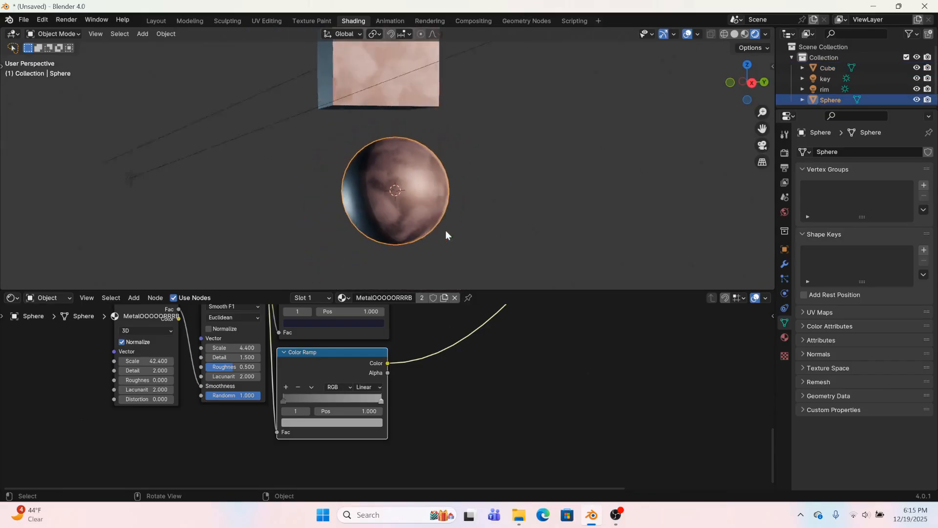
# Make the cube's material a separate copy from the sphere's and rename it MetalCube
pyautogui.click(419, 100)
pyautogui.click(418, 210)
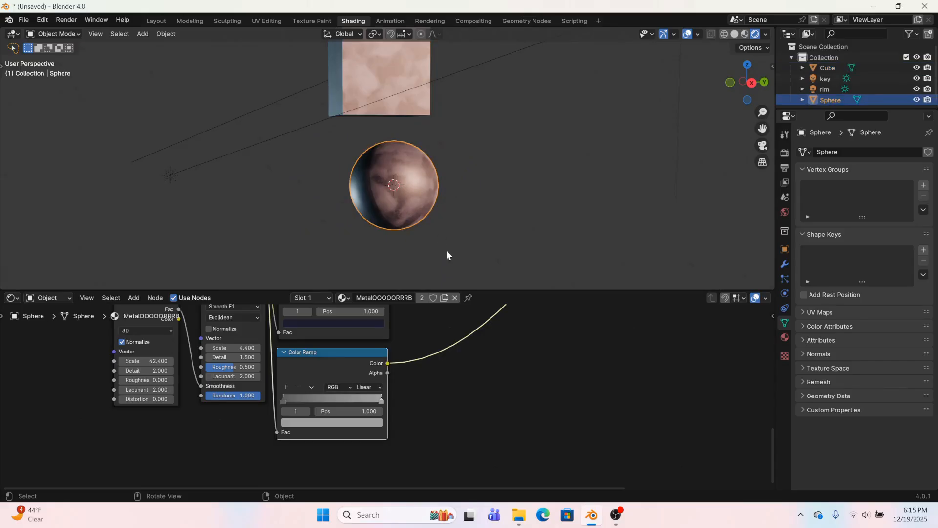
pyautogui.click(414, 114)
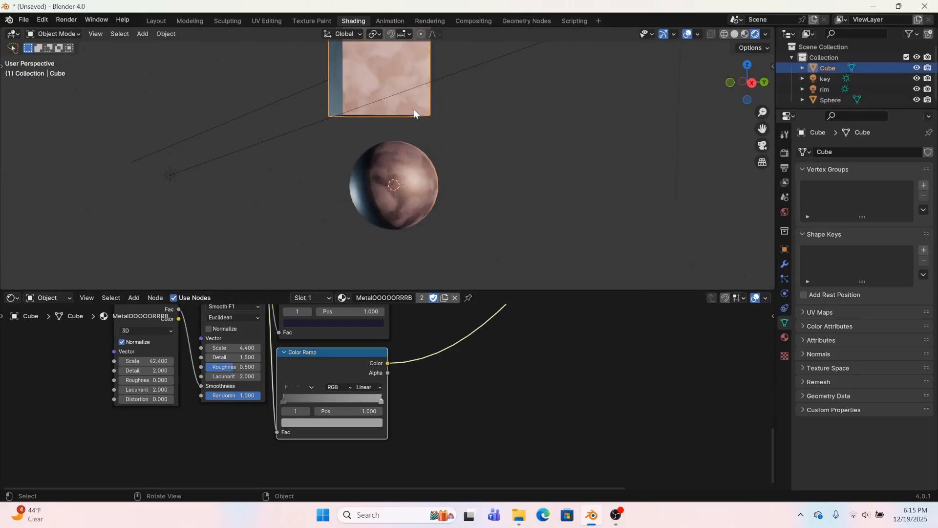
pyautogui.click(446, 297)
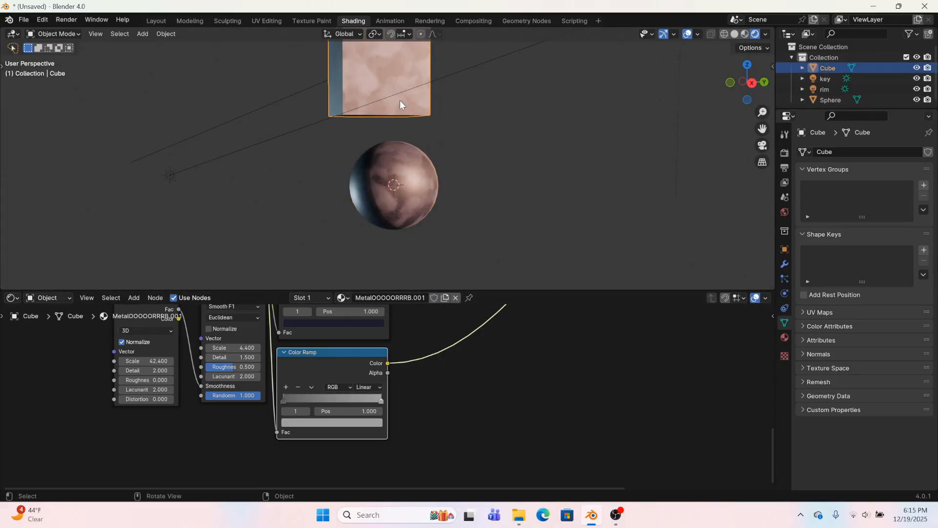
pyautogui.moveTo(372, 297); pyautogui.dragTo(441, 296)
pyautogui.write('Cube')
pyautogui.click(547, 375)
# Move the cube down so it sits lower, beside the sphere, and check its shading from another angle
pyautogui.scroll(-4, 393, 92)
pyautogui.scroll(4, 412, 116)
pyautogui.scroll(-1, 413, 116)
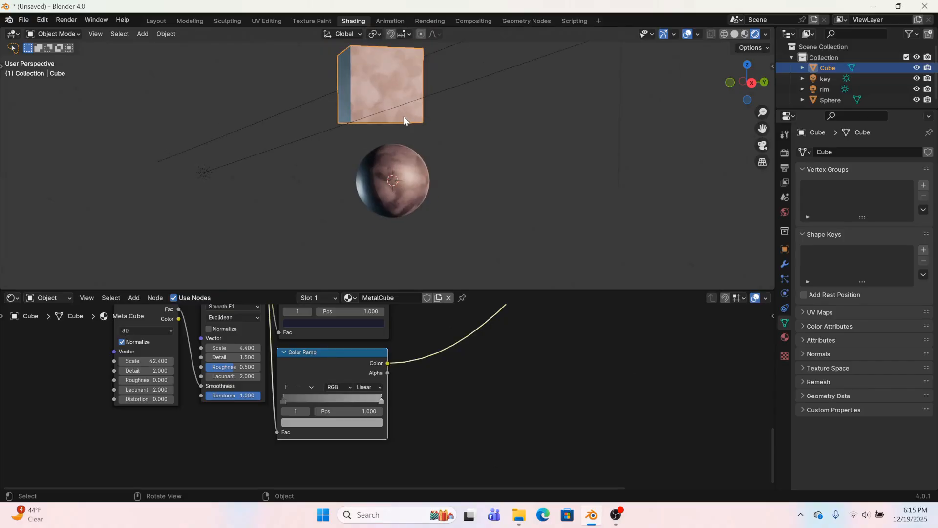
pyautogui.moveTo(404, 119); pyautogui.dragTo(318, 247)
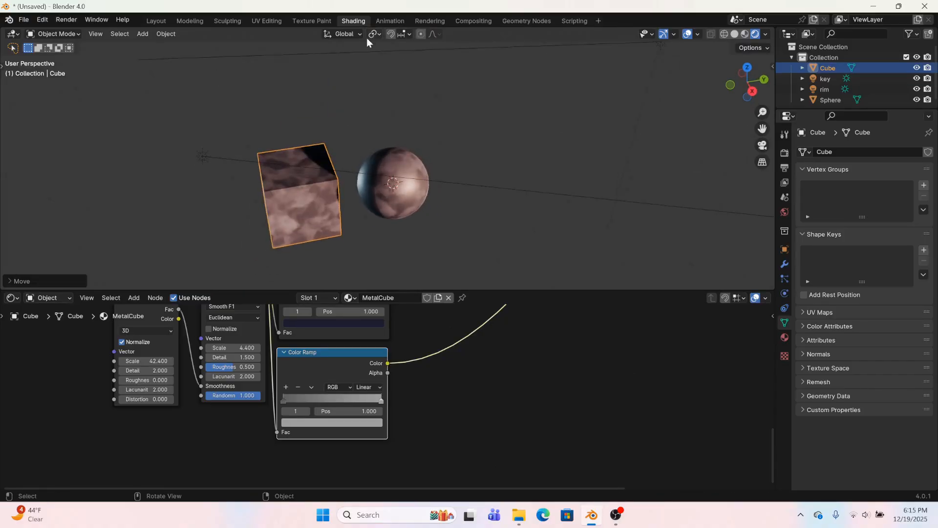
pyautogui.moveTo(369, 43); pyautogui.dragTo(499, 200, button='middle')
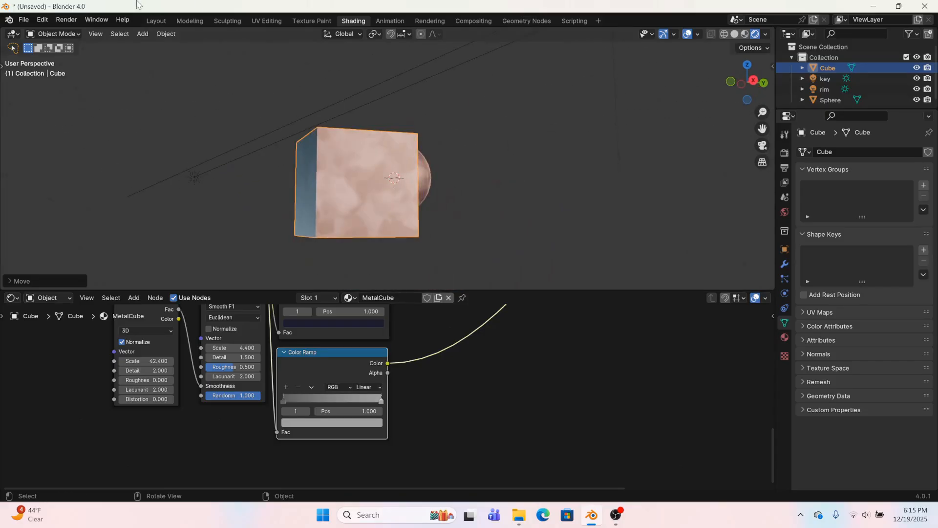
# Switch to the Layout workspace and add a Bevel modifier to the cube
pyautogui.click(186, 21)
pyautogui.click(155, 22)
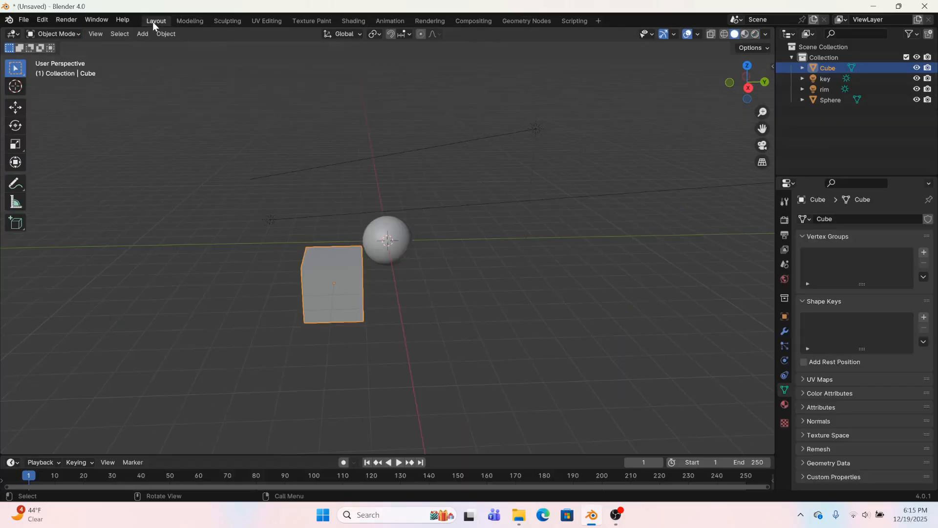
pyautogui.moveTo(404, 378); pyautogui.dragTo(539, 359, button='middle')
pyautogui.click(784, 331)
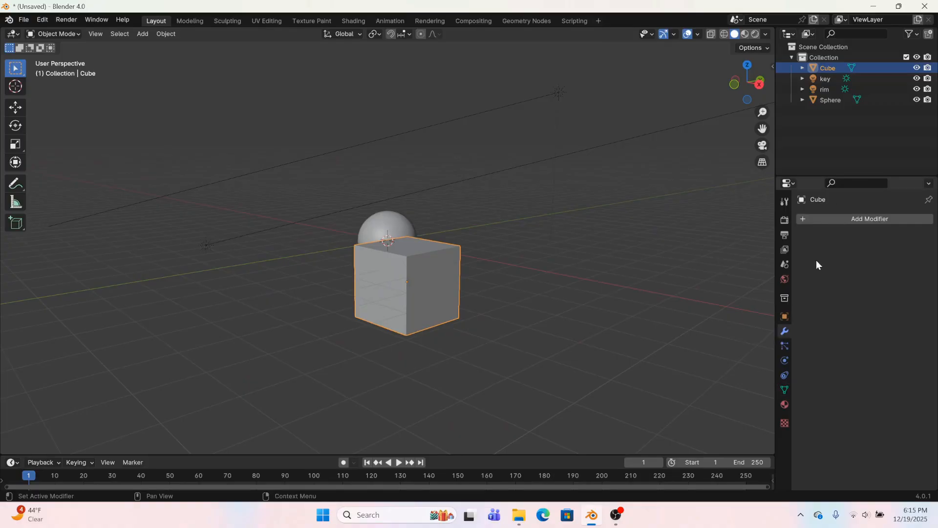
pyautogui.click(841, 221)
pyautogui.click(842, 222)
pyautogui.write('be')
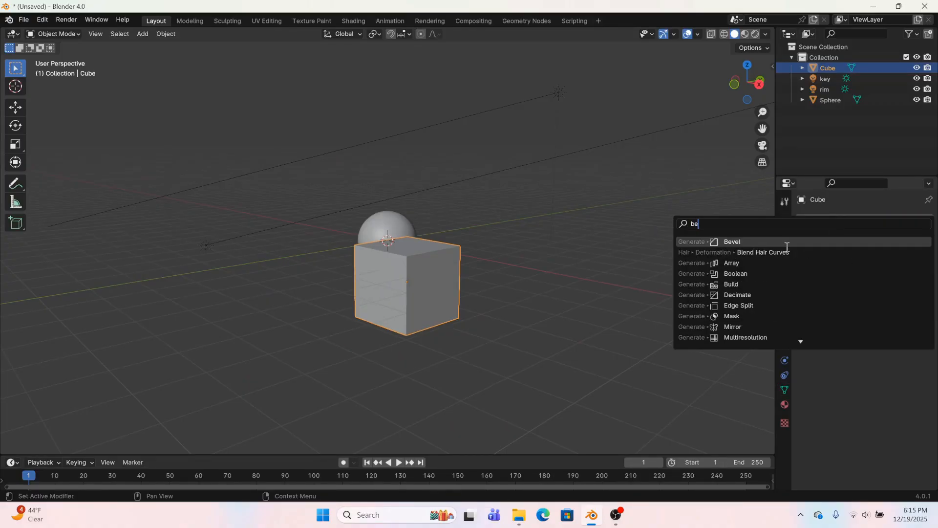
pyautogui.click(780, 243)
# Set the cube's bevel to 3 segments with an amount of 0.03 m
pyautogui.moveTo(594, 313); pyautogui.dragTo(860, 327, button='middle')
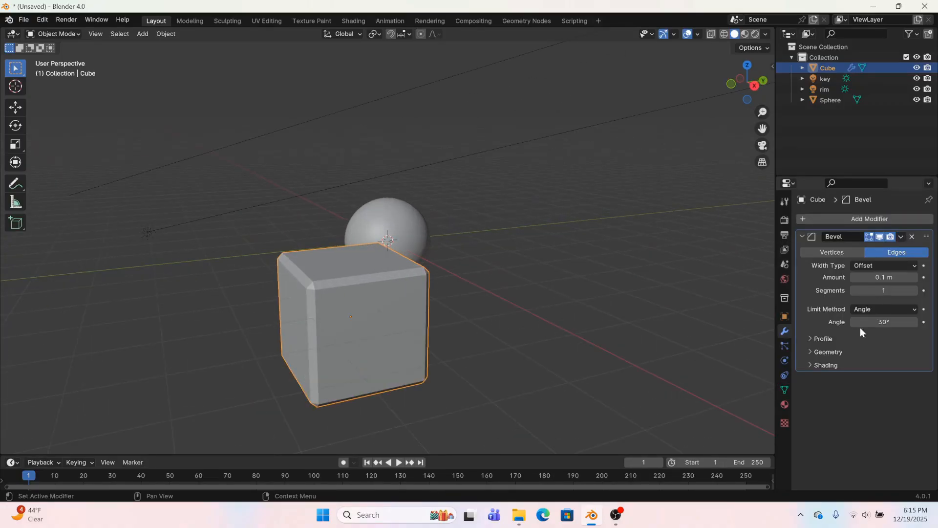
pyautogui.click(914, 290)
pyautogui.click(914, 290)
pyautogui.click(853, 278)
pyautogui.click(853, 278)
pyautogui.click(854, 278)
pyautogui.click(854, 277)
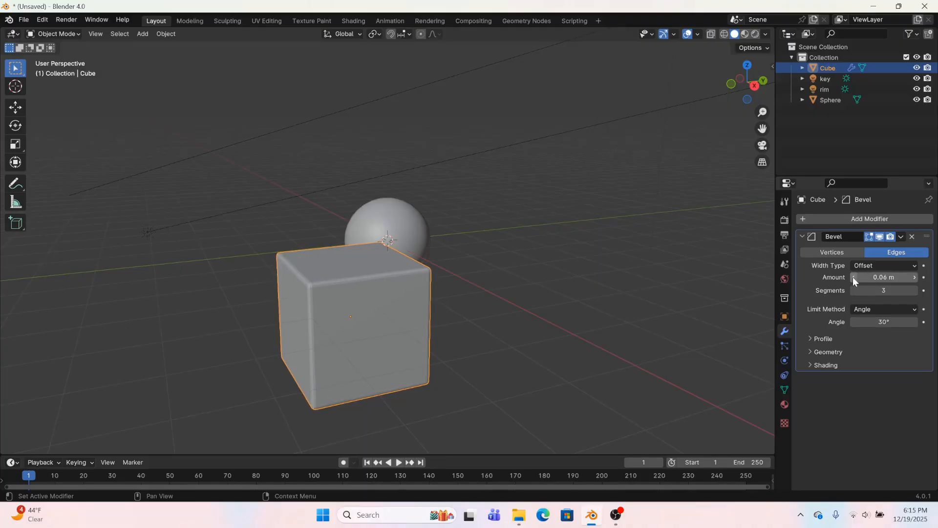
pyautogui.click(854, 277)
pyautogui.click(853, 278)
pyautogui.click(854, 277)
pyautogui.click(853, 278)
pyautogui.click(854, 278)
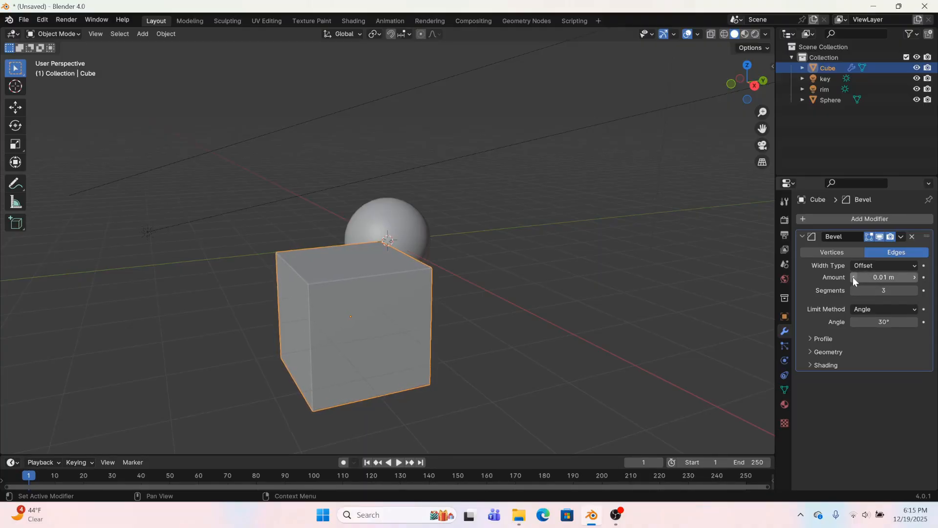
pyautogui.click(915, 278)
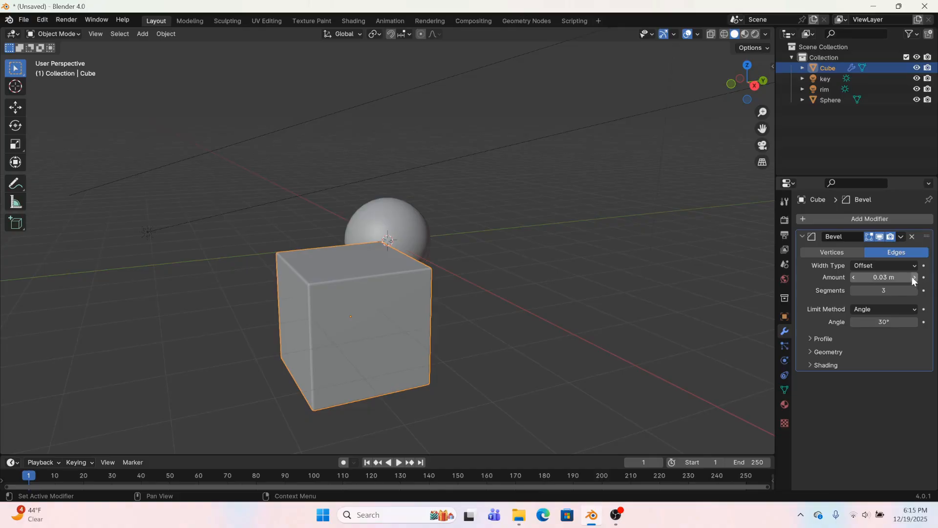
# Apply the Bevel modifier and shade the cube smooth
pyautogui.click(902, 237)
pyautogui.click(870, 248)
pyautogui.rightClick(315, 316)
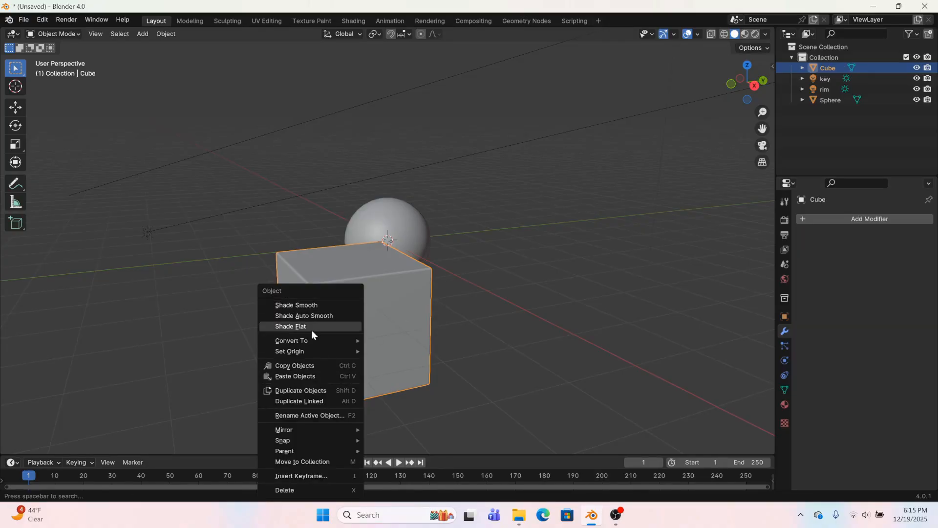
pyautogui.click(314, 308)
# Add a Geometry Nodes modifier with a new node tree to the cube and show it in an enlarged Geometry Node Editor replacing the timeline
pyautogui.click(834, 224)
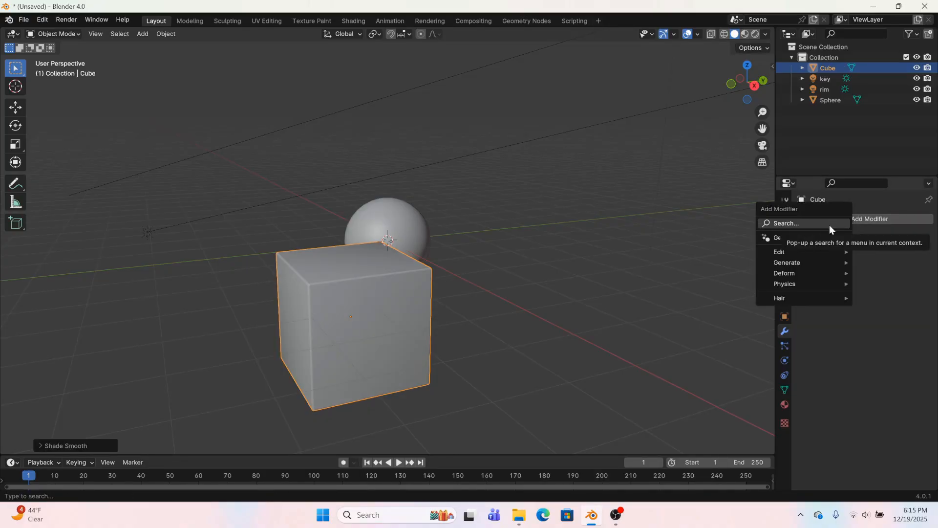
pyautogui.click(812, 238)
pyautogui.click(809, 253)
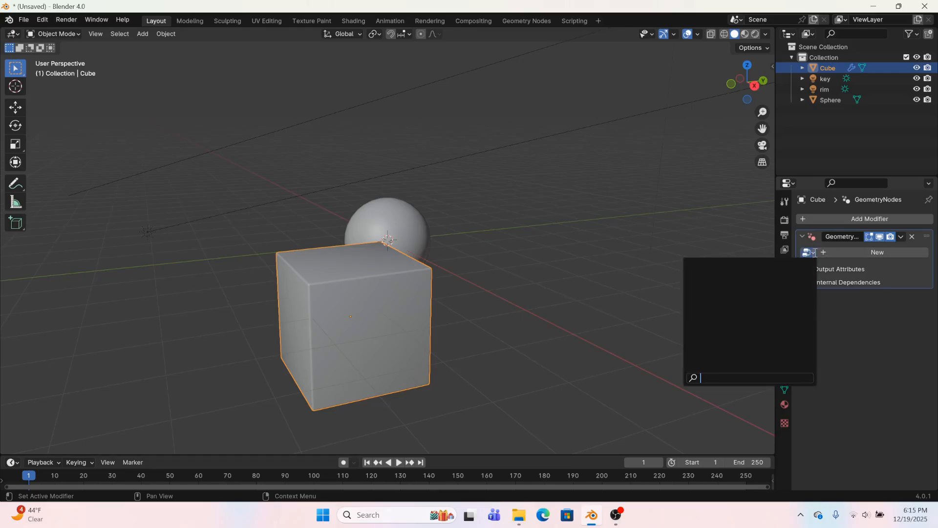
pyautogui.click(854, 253)
pyautogui.click(12, 462)
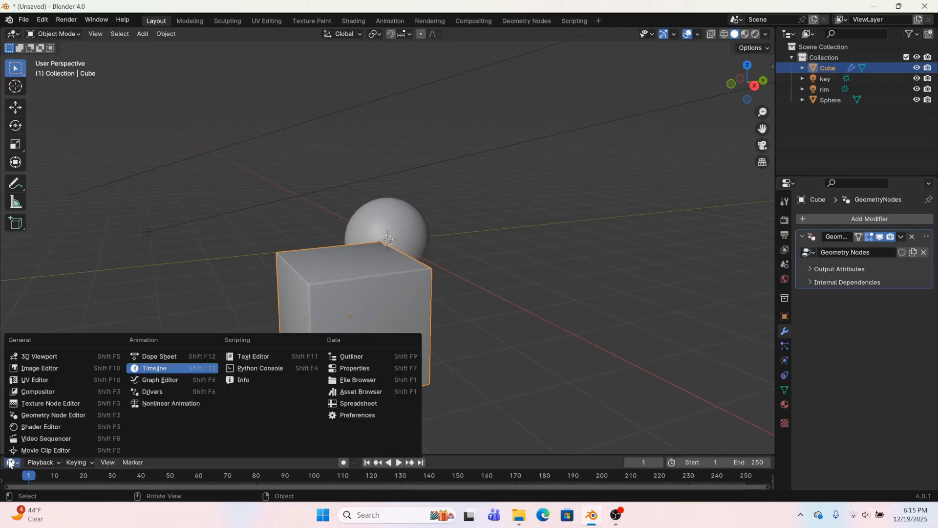
pyautogui.click(41, 415)
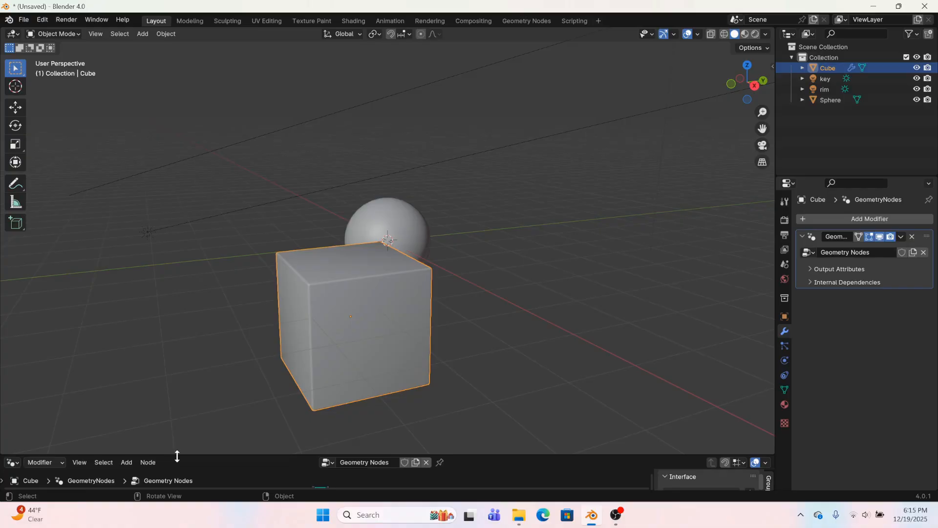
pyautogui.moveTo(176, 456); pyautogui.dragTo(211, 262)
pyautogui.scroll(10, 279, 432)
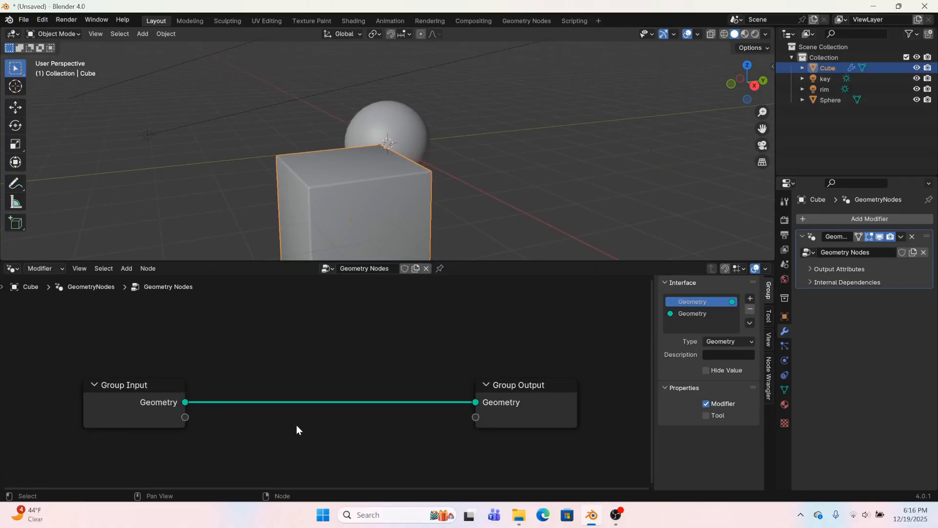
# Add an Edge Angle node and connect its Unsigned Angle to a new socket on the Group Output
pyautogui.hotkey('shift', 'a')
pyautogui.click(268, 295)
pyautogui.write('ed')
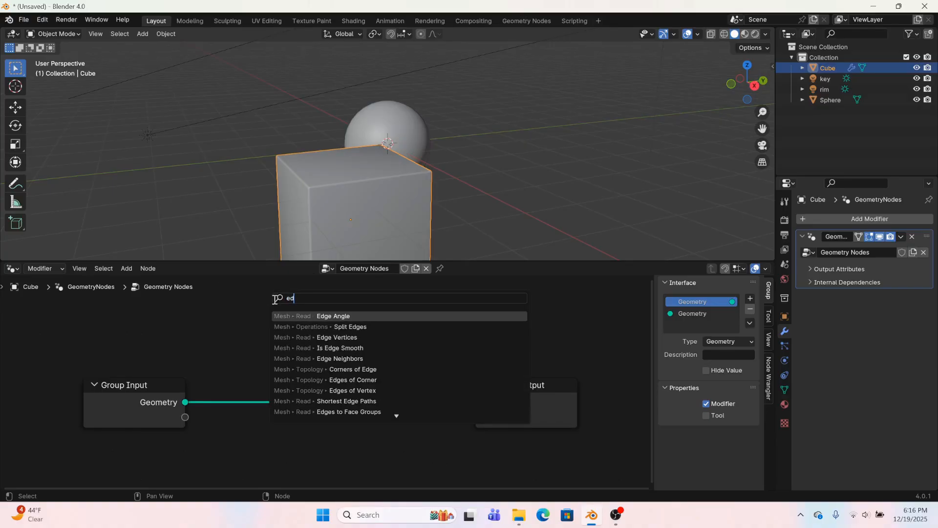
pyautogui.press('Return')
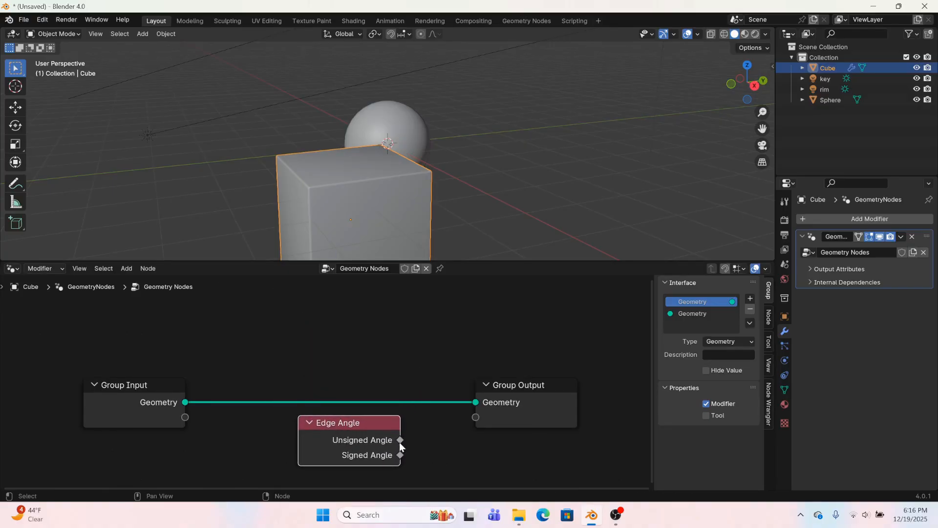
pyautogui.moveTo(400, 440); pyautogui.dragTo(476, 418)
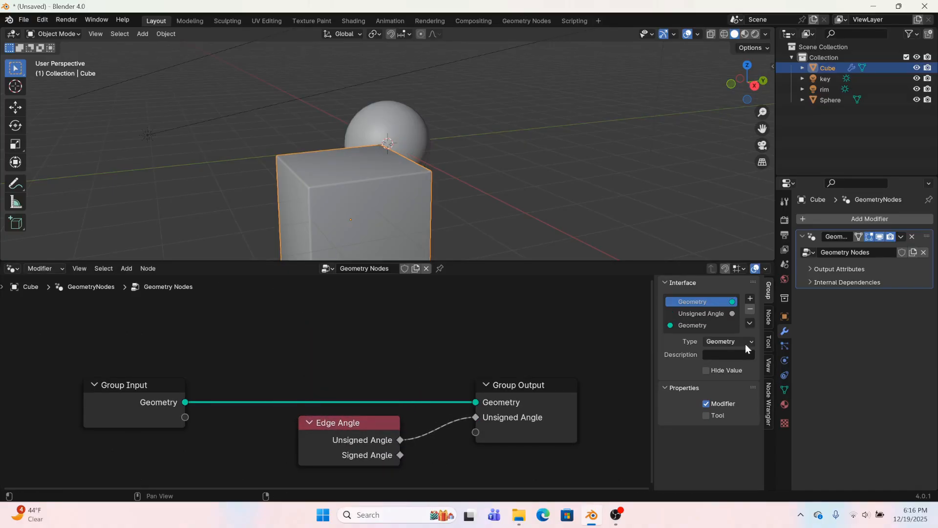
# Name the modifier's Unsigned Angle output attribute edgy
pyautogui.click(811, 269)
pyautogui.click(870, 284)
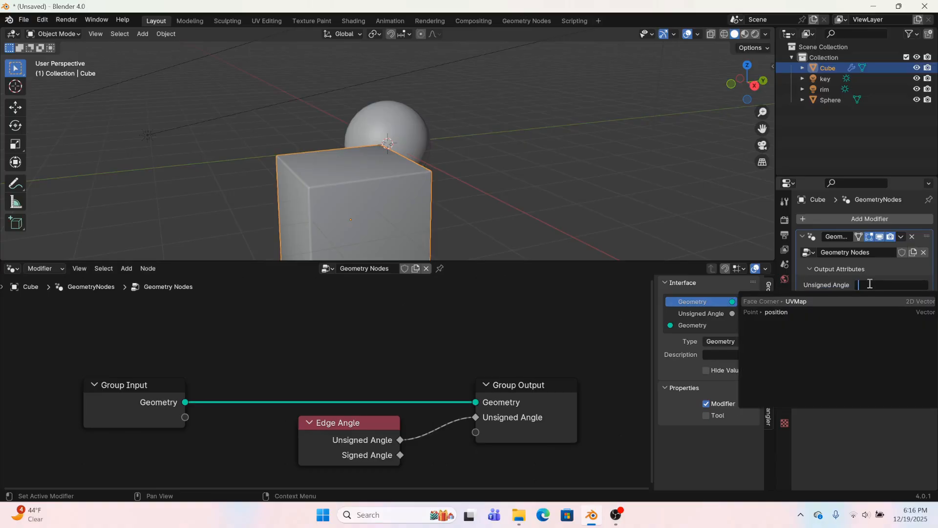
pyautogui.write('edgy')
pyautogui.click(786, 302)
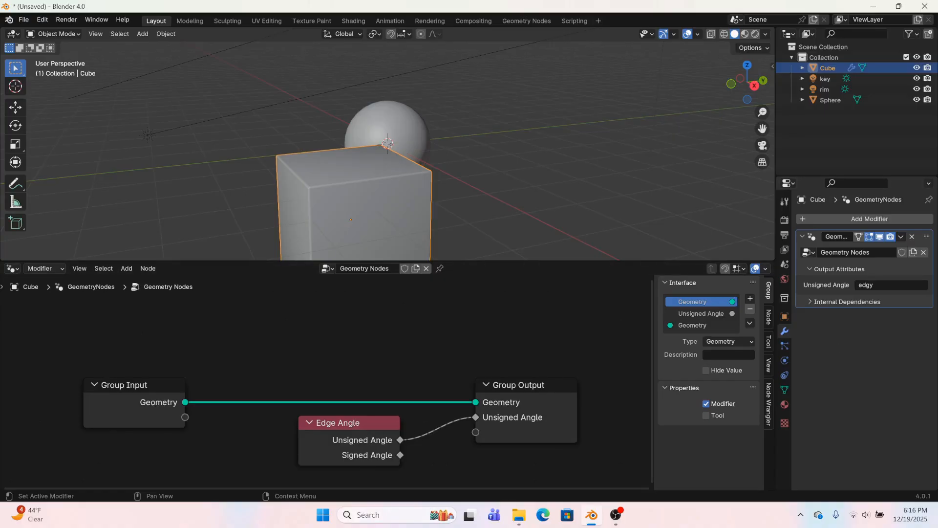
# Return to the Shading workspace and delete the Fresnel node from the MetalCube material
pyautogui.click(364, 18)
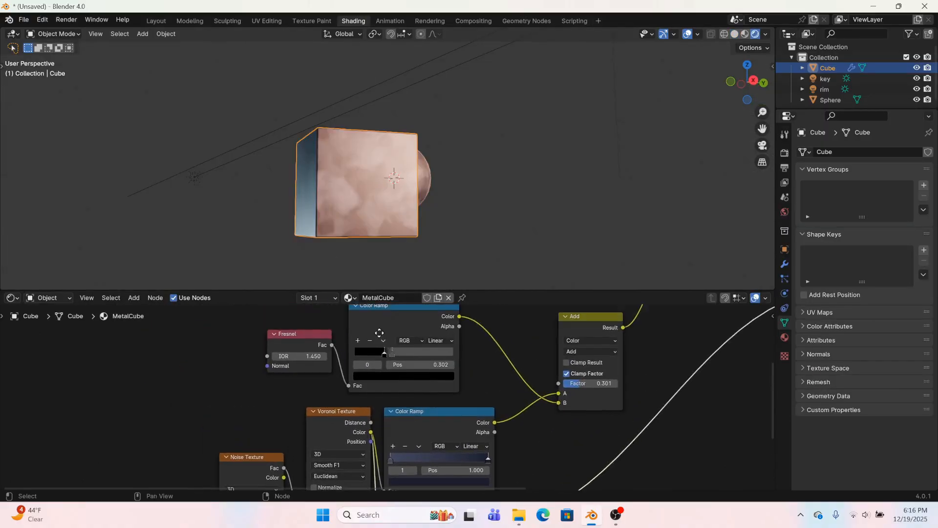
pyautogui.moveTo(379, 333); pyautogui.dragTo(347, 377, button='middle')
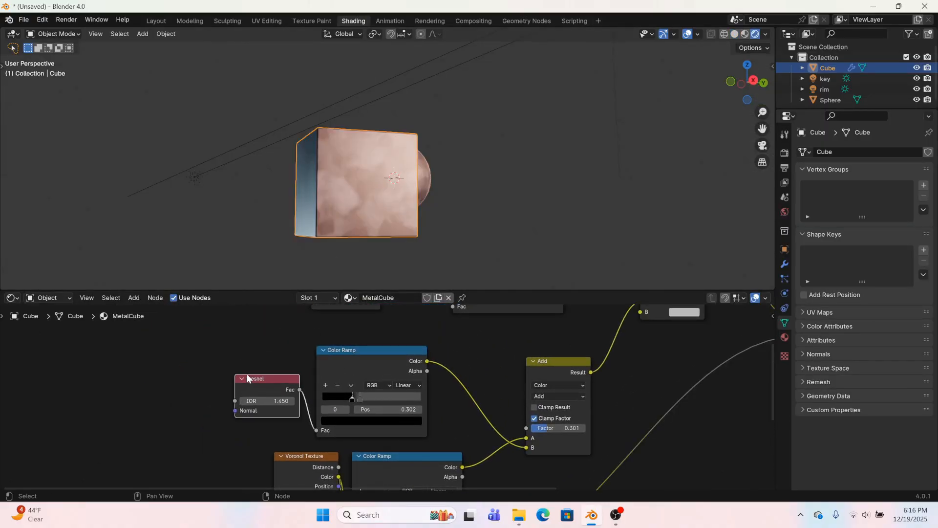
pyautogui.press('BackSpace')
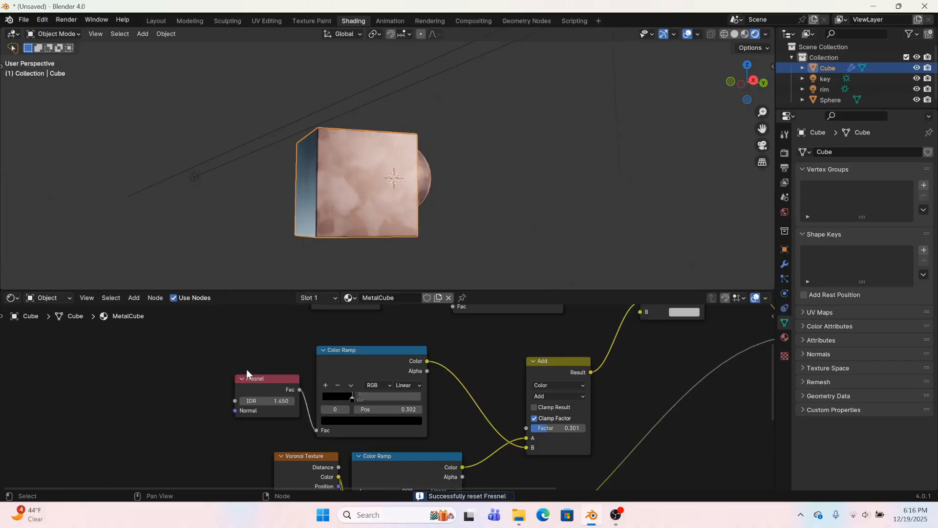
pyautogui.click(251, 384)
pyautogui.press('Delete')
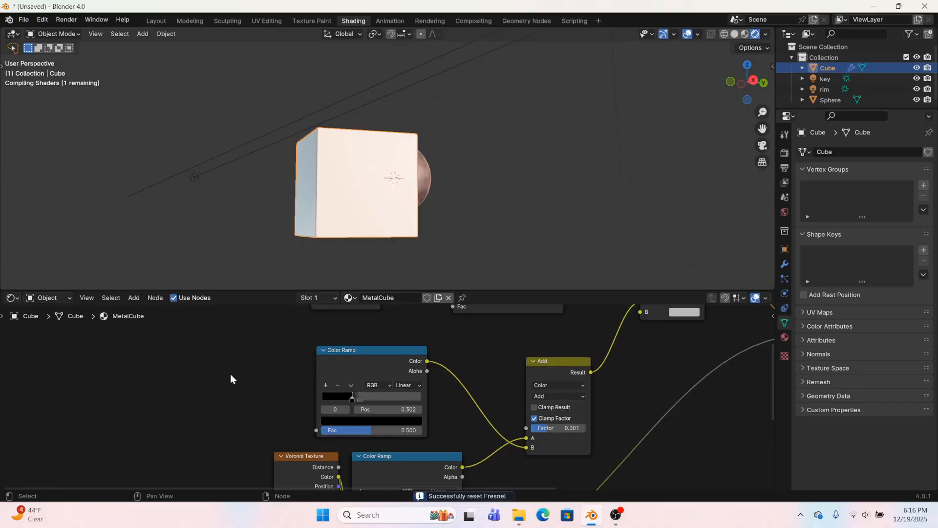
# Add an Attribute node named edgy and connect its Color to the Fac of the Color Ramp that the Fresnel node fed
pyautogui.hotkey('shift', 'a')
pyautogui.click(186, 355)
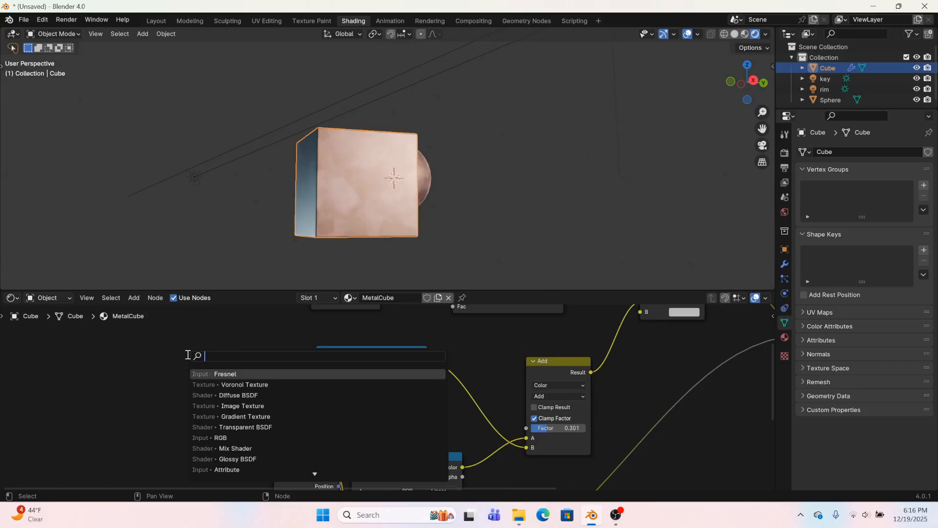
pyautogui.write('att')
pyautogui.click(206, 373)
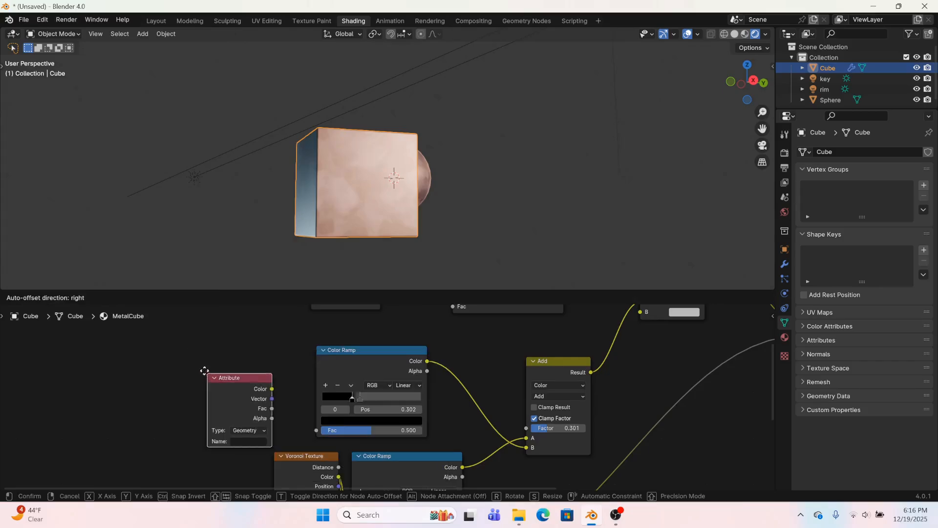
pyautogui.click(227, 414)
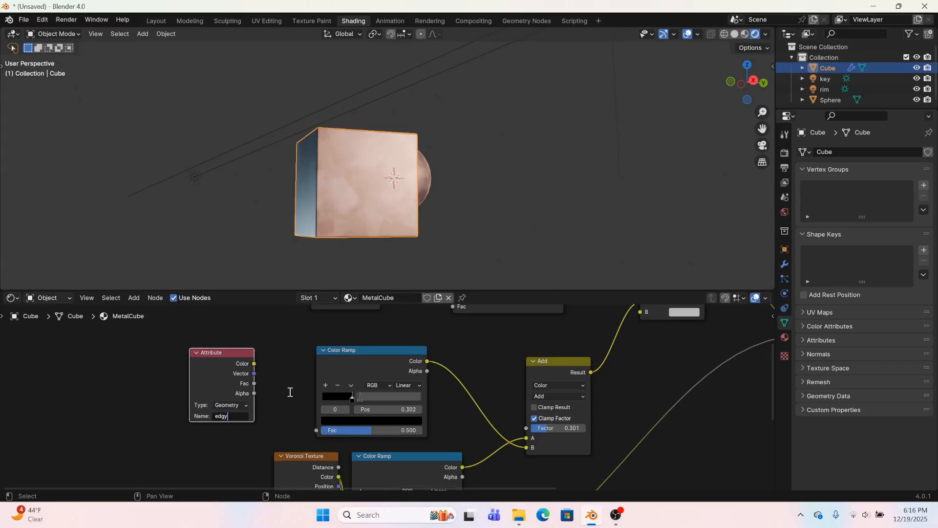
pyautogui.moveTo(254, 364); pyautogui.dragTo(316, 430)
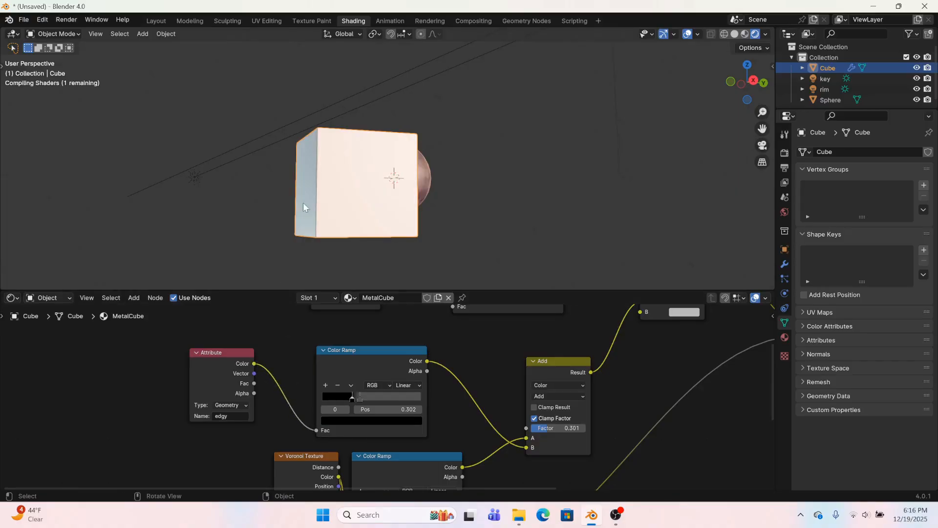
# Move the second stop of the edge Color Ramp to position 0.532 and set the Add node's Factor to 0.362
pyautogui.moveTo(375, 148); pyautogui.dragTo(371, 205, button='middle')
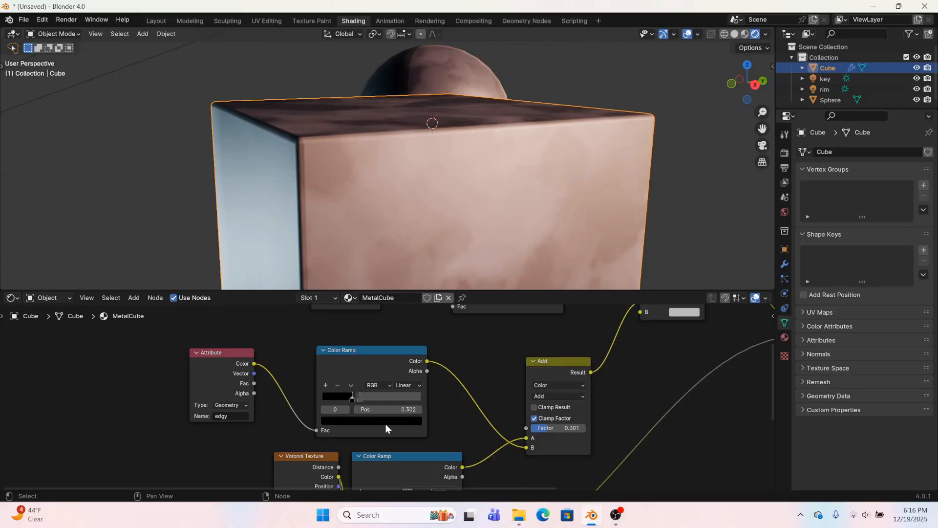
pyautogui.moveTo(359, 400)
pyautogui.mouseDown()
pyautogui.moveTo(388, 403)
pyautogui.moveTo(374, 402)
pyautogui.mouseUp()
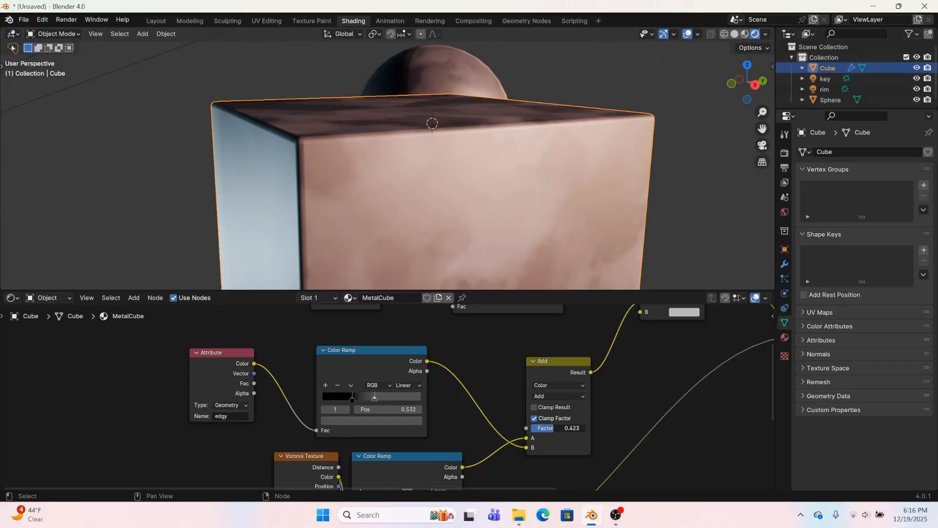
pyautogui.moveTo(554, 428); pyautogui.dragTo(580, 428)
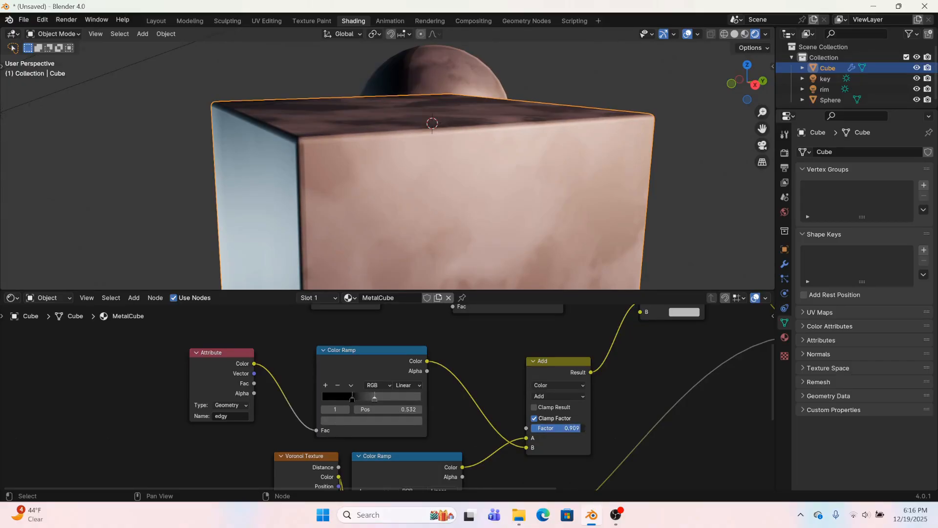
# Brighten the second stop of the edge Color Ramp to a light gray and check the cube's edges
pyautogui.click(389, 420)
pyautogui.moveTo(415, 321); pyautogui.dragTo(414, 284)
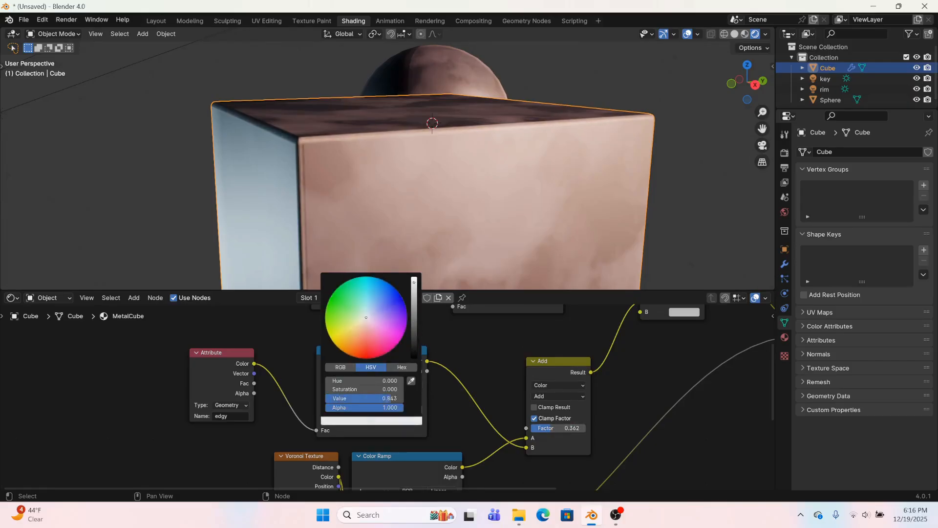
pyautogui.moveTo(447, 151); pyautogui.dragTo(413, 161, button='middle')
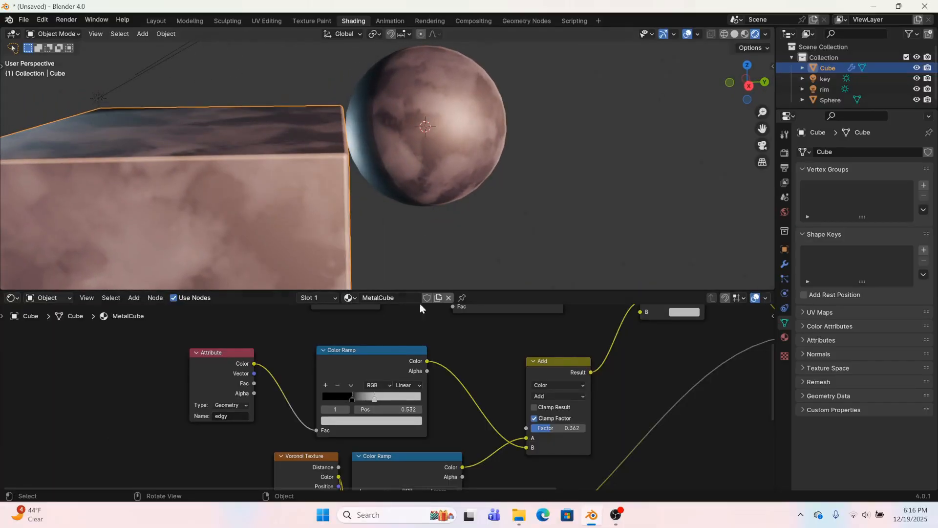
# Darken the edge Color Ramp's second stop to a gray of Value 0.156 and shift that node closer to the Attribute node
pyautogui.click(384, 420)
pyautogui.moveTo(414, 301); pyautogui.dragTo(415, 323)
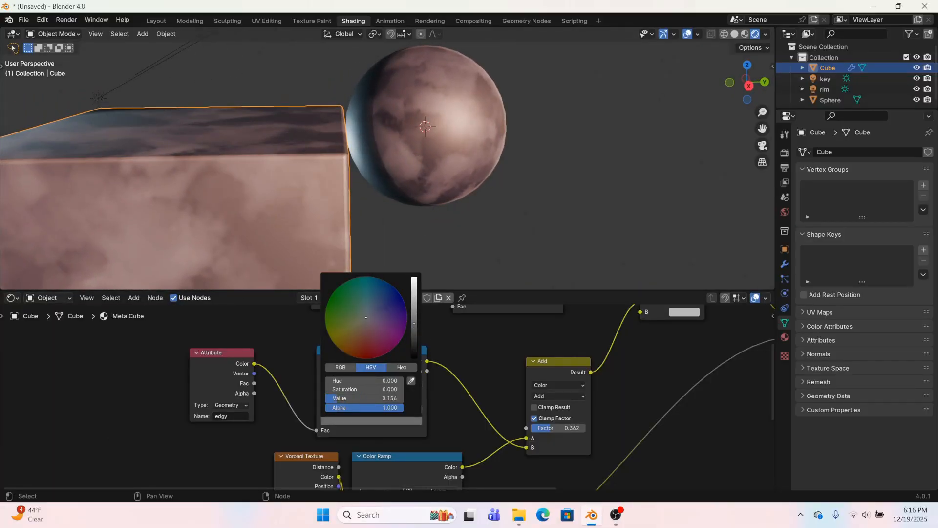
pyautogui.moveTo(190, 141); pyautogui.dragTo(308, 172, button='middle')
pyautogui.scroll(-4, 243, 136)
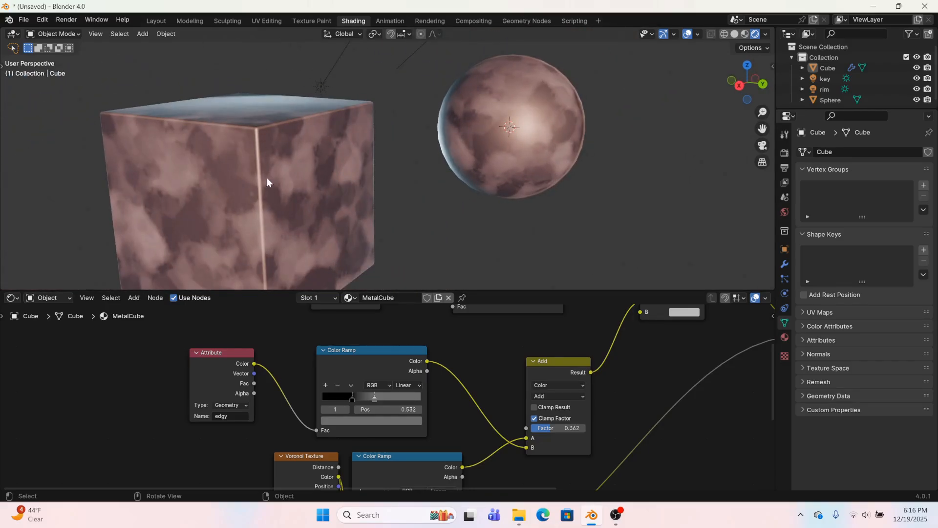
pyautogui.scroll(-3, 256, 210)
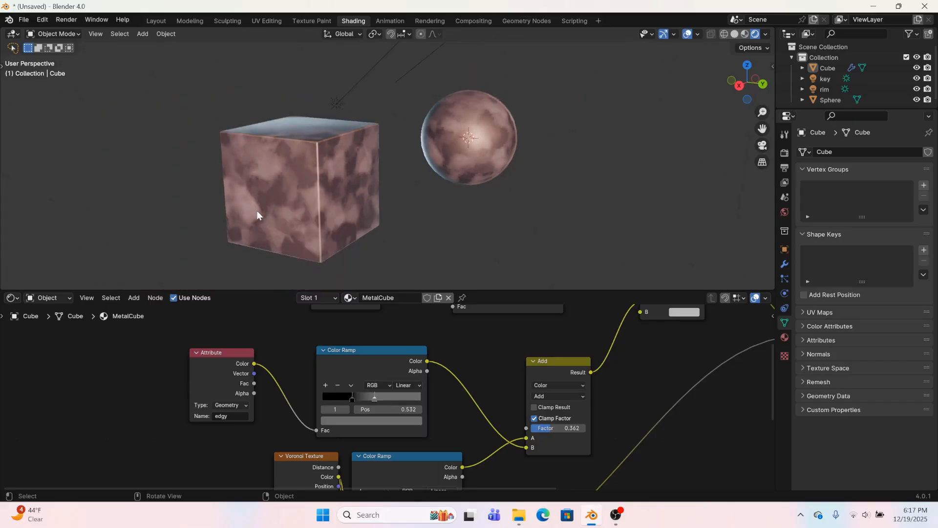
pyautogui.moveTo(366, 386); pyautogui.dragTo(314, 372)
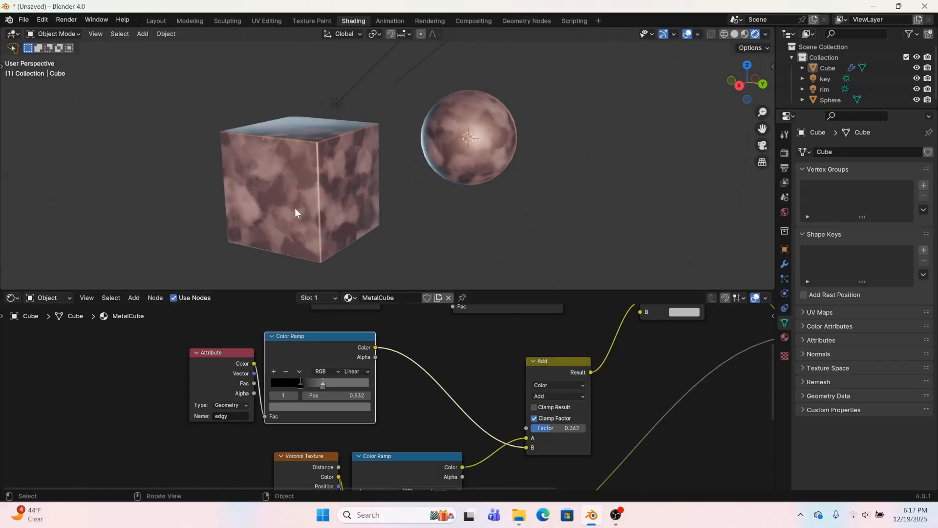
# Reposition the cube beside the sphere
pyautogui.click(332, 194)
pyautogui.moveTo(333, 194); pyautogui.dragTo(365, 69, button='middle')
pyautogui.press('g')
pyautogui.click(408, 75)
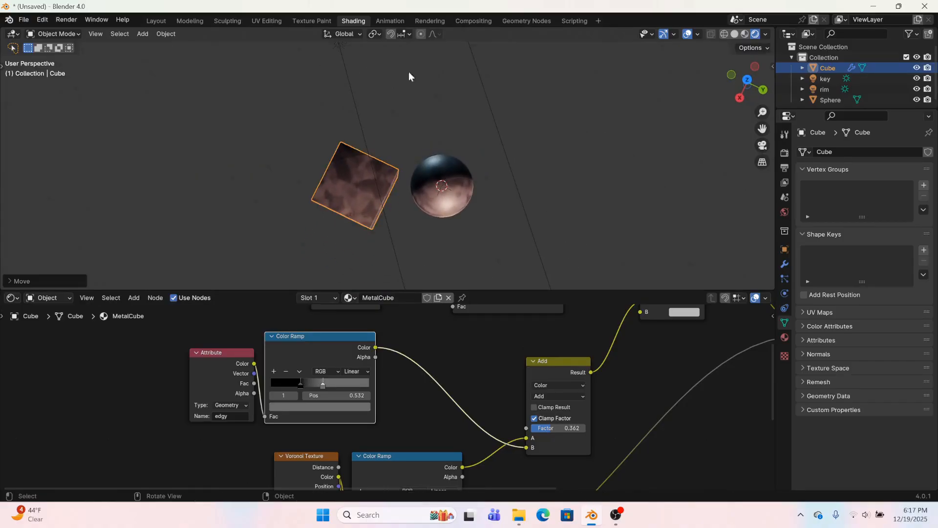
pyautogui.moveTo(423, 164); pyautogui.dragTo(436, 60, button='middle')
# Add a Gear mesh and move it below the sphere
pyautogui.click(142, 33)
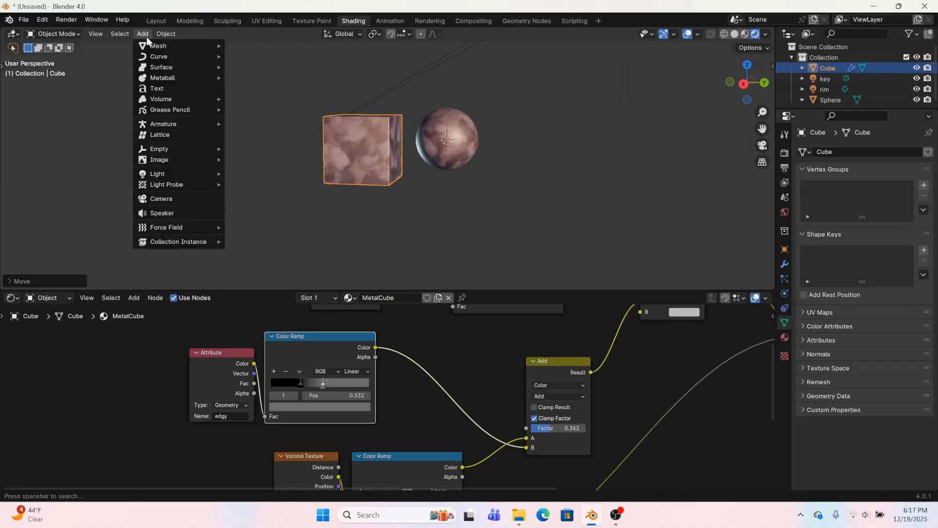
pyautogui.moveTo(160, 45)
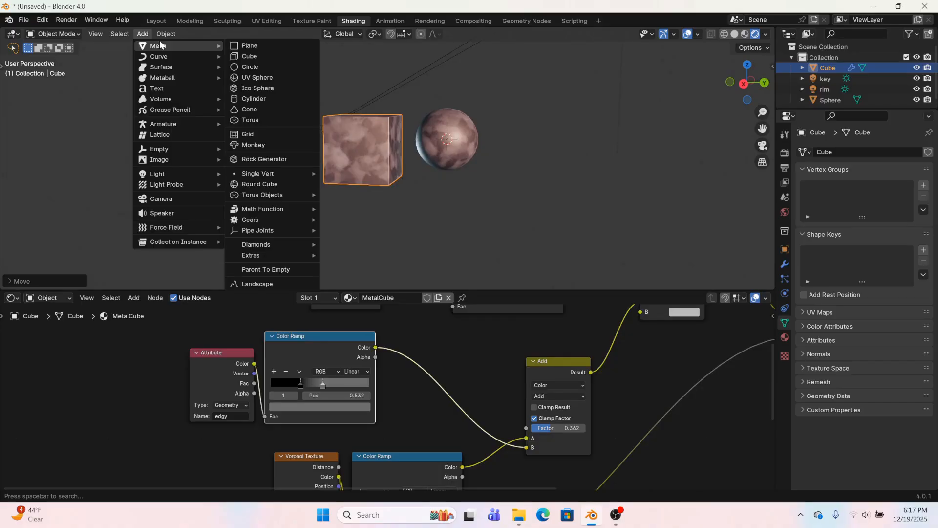
pyautogui.moveTo(249, 217)
pyautogui.click(337, 218)
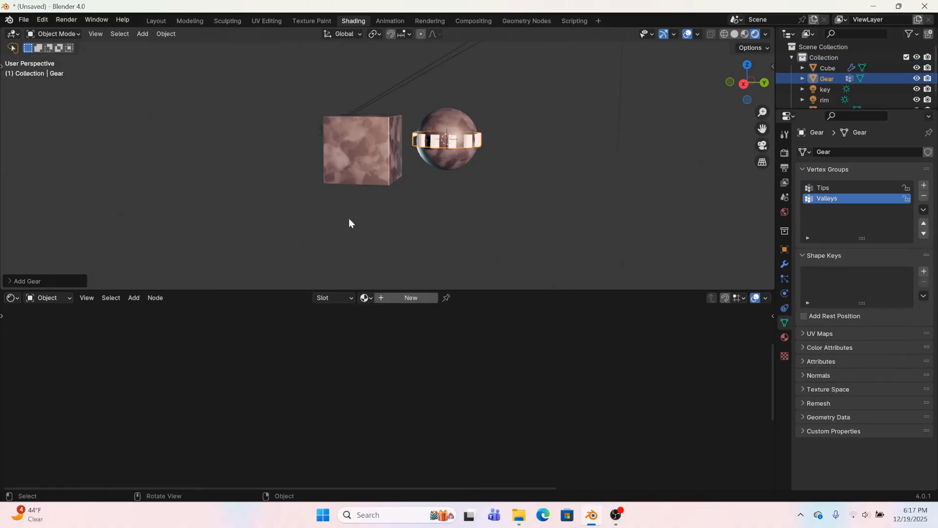
pyautogui.moveTo(453, 171); pyautogui.dragTo(473, 179, button='middle')
pyautogui.press('g')
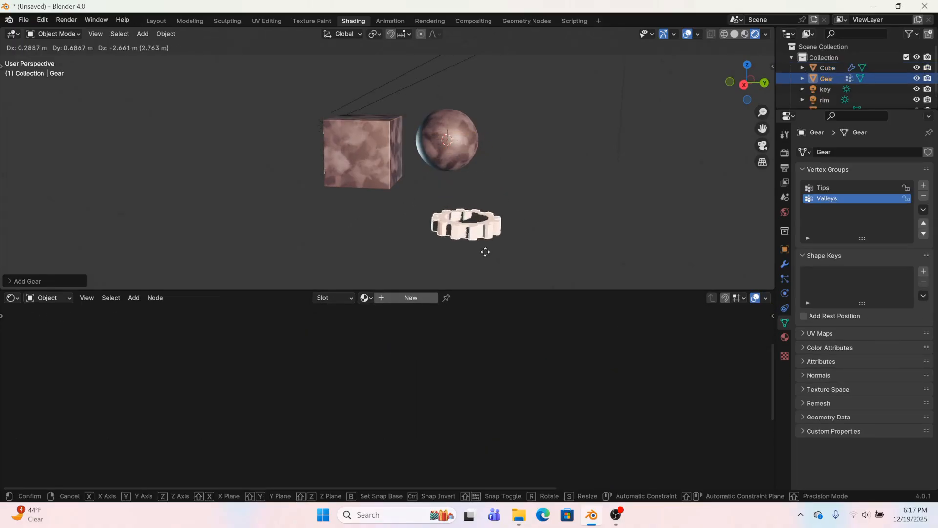
pyautogui.click(457, 219)
# Assign the existing MetalCube material to the gear
pyautogui.scroll(6, 453, 205)
pyautogui.keyDown('shift'); pyautogui.moveTo(571, 240); pyautogui.dragTo(420, 198, button='middle'); pyautogui.keyUp('shift')
pyautogui.scroll(1, 423, 203)
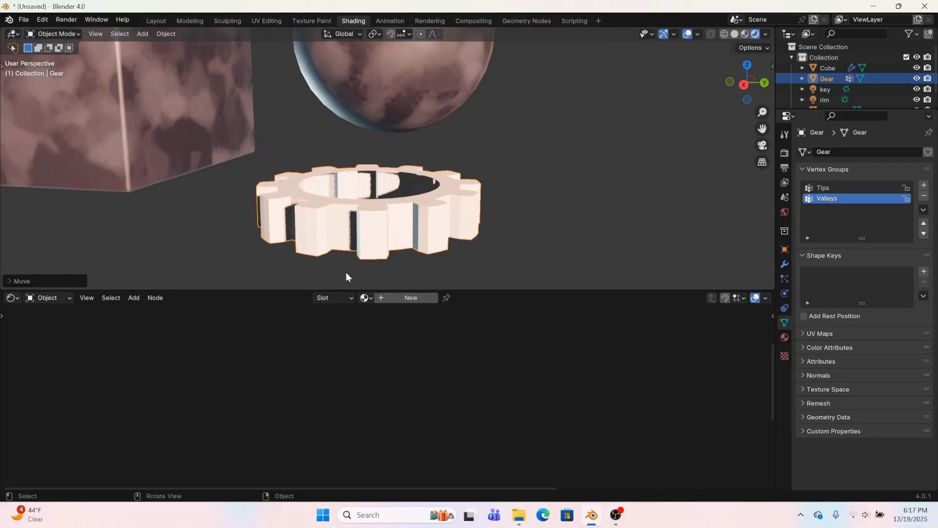
pyautogui.click(366, 298)
pyautogui.click(386, 323)
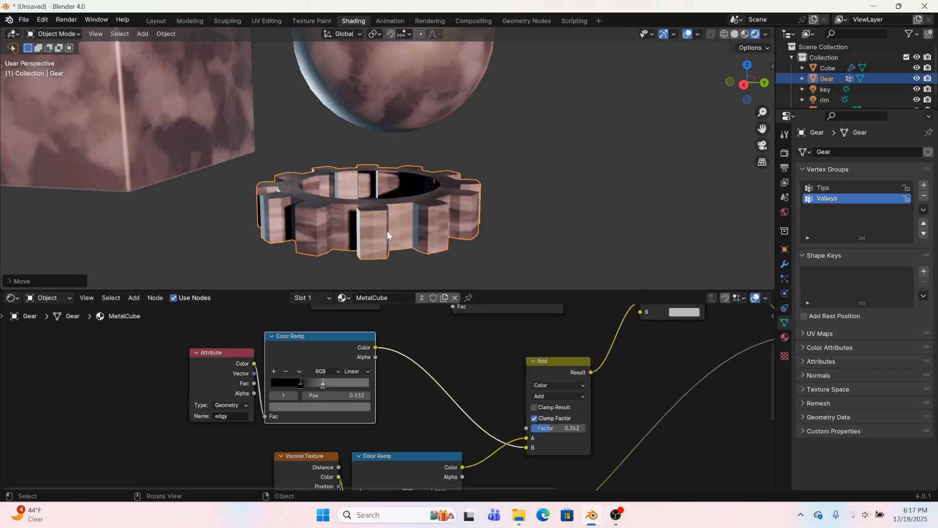
pyautogui.scroll(2, 390, 225)
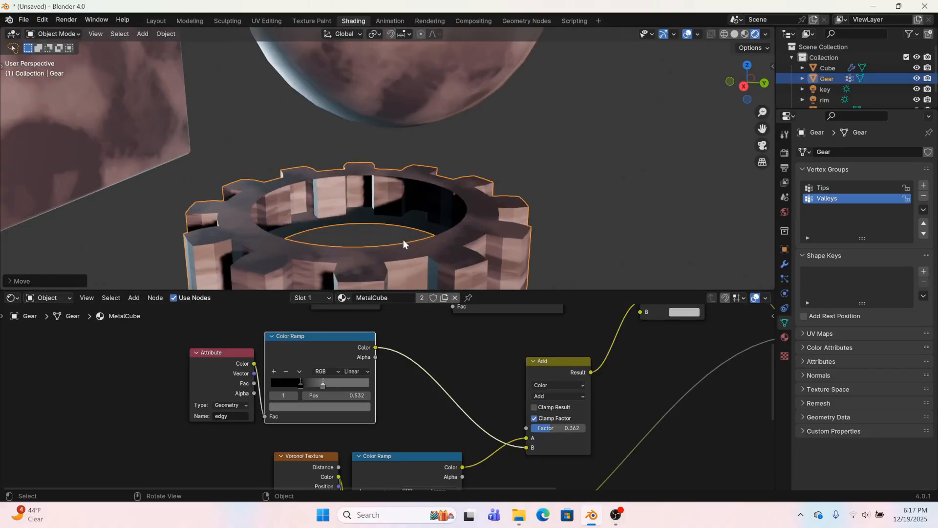
# Add a Geometry Nodes modifier to the gear and load the cube's existing Geometry Nodes group into it
pyautogui.click(784, 265)
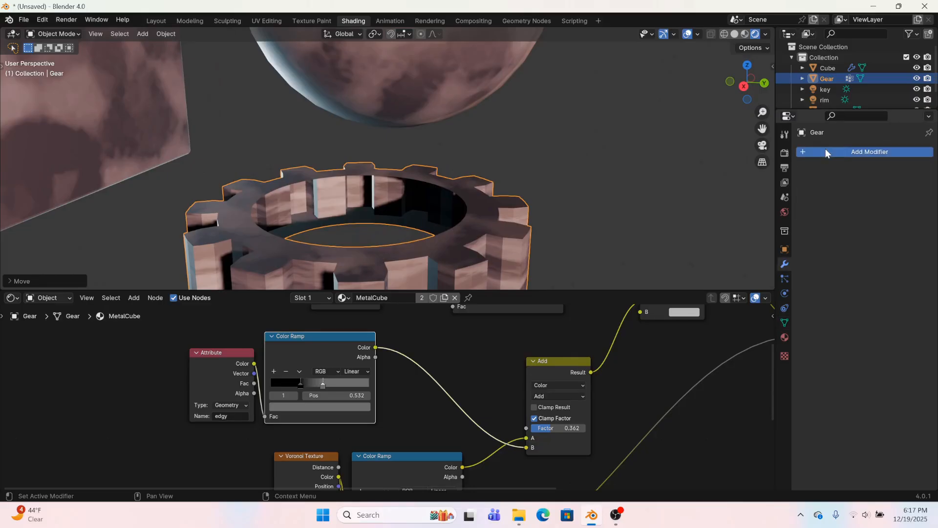
pyautogui.click(825, 151)
pyautogui.click(825, 149)
pyautogui.click(809, 185)
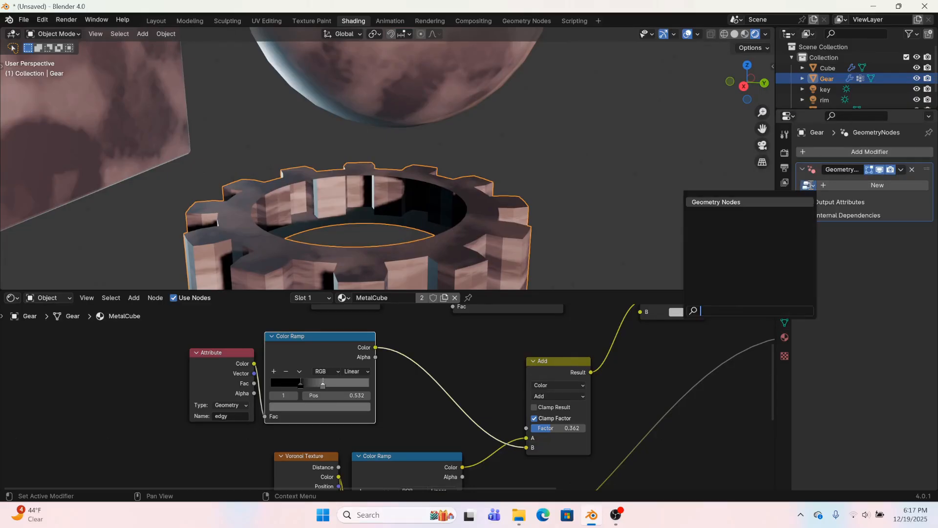
pyautogui.click(780, 201)
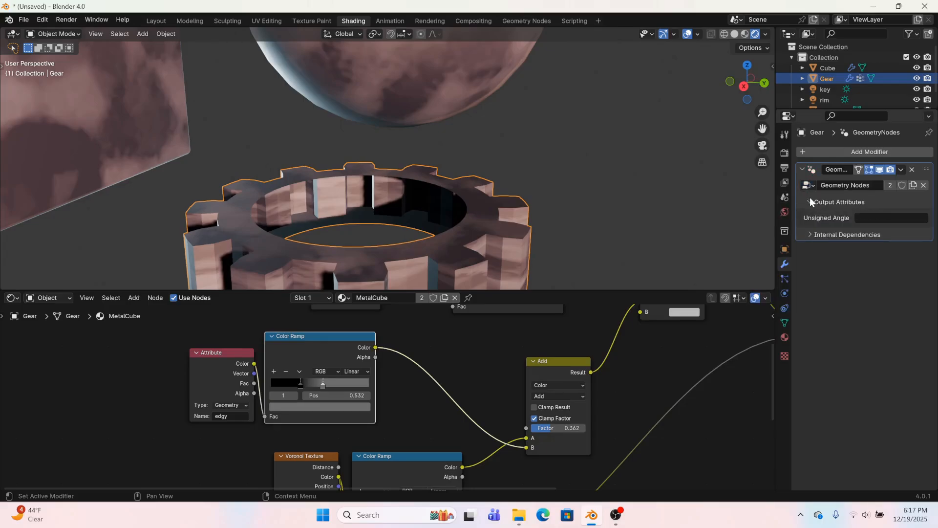
# Name the gear modifier's Unsigned Angle output attribute edgy
pyautogui.click(872, 217)
pyautogui.write('e')
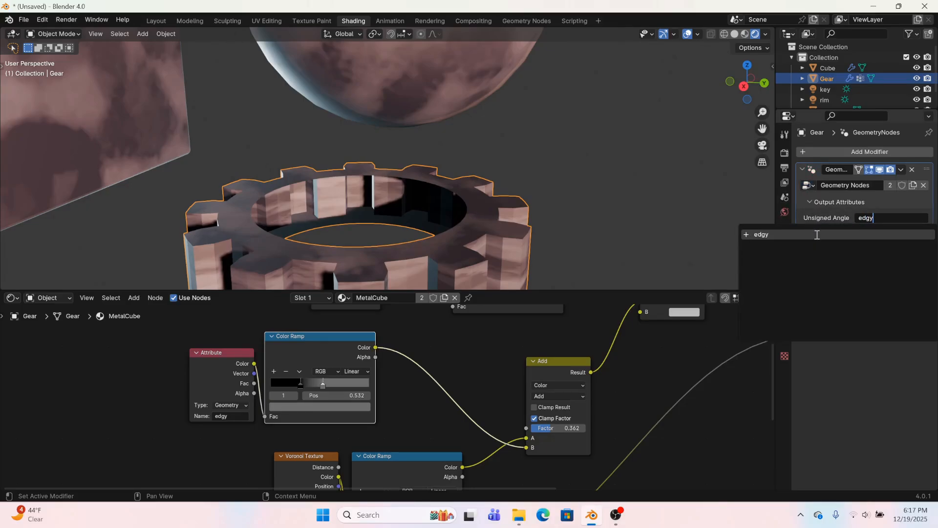
pyautogui.write('dgy')
pyautogui.click(813, 235)
pyautogui.scroll(2, 488, 251)
pyautogui.scroll(-4, 488, 244)
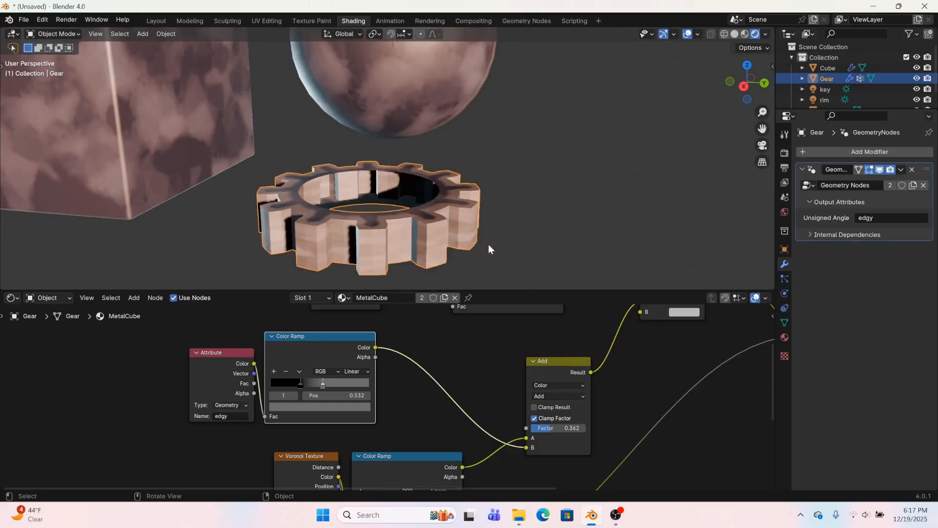
pyautogui.scroll(-2, 488, 245)
# Add a Bevel modifier to the gear and place it above the Geometry Nodes modifier in the stack
pyautogui.click(846, 152)
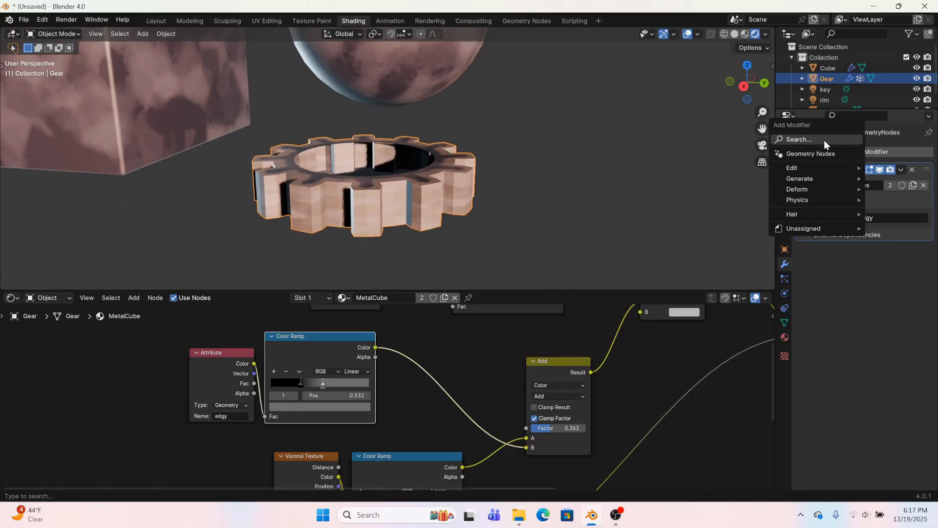
pyautogui.write('bevel')
pyautogui.press('Return')
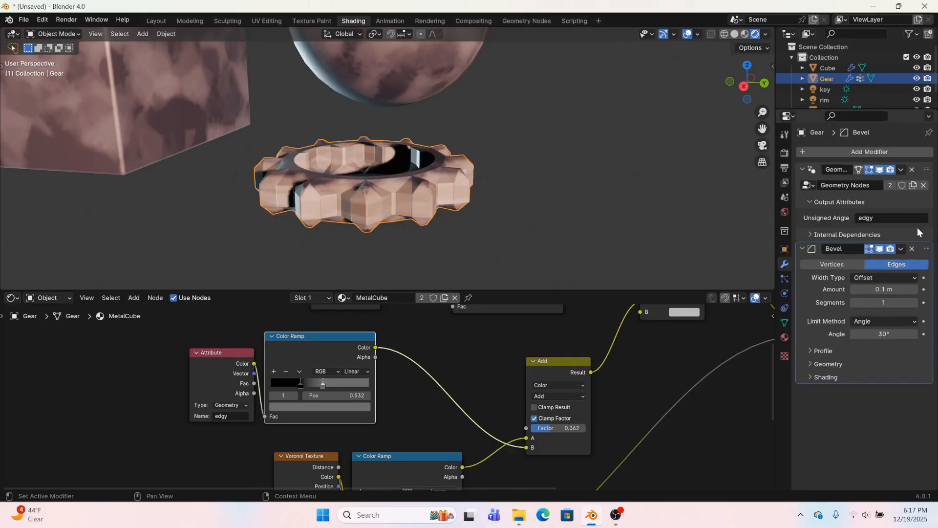
pyautogui.moveTo(927, 249); pyautogui.dragTo(927, 170)
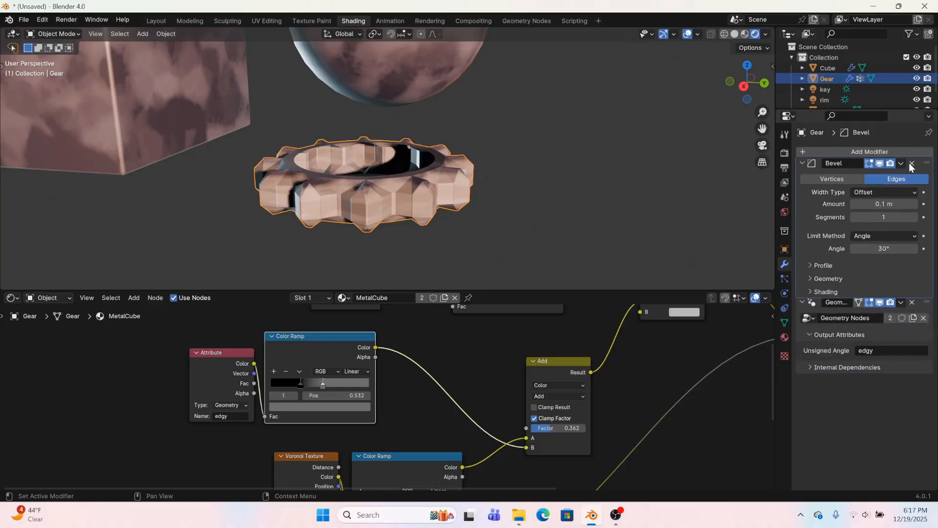
# Set the gear's Bevel to 3 segments and an amount of 0.01 m
pyautogui.click(916, 224)
pyautogui.click(916, 224)
pyautogui.moveTo(855, 209); pyautogui.dragTo(821, 209)
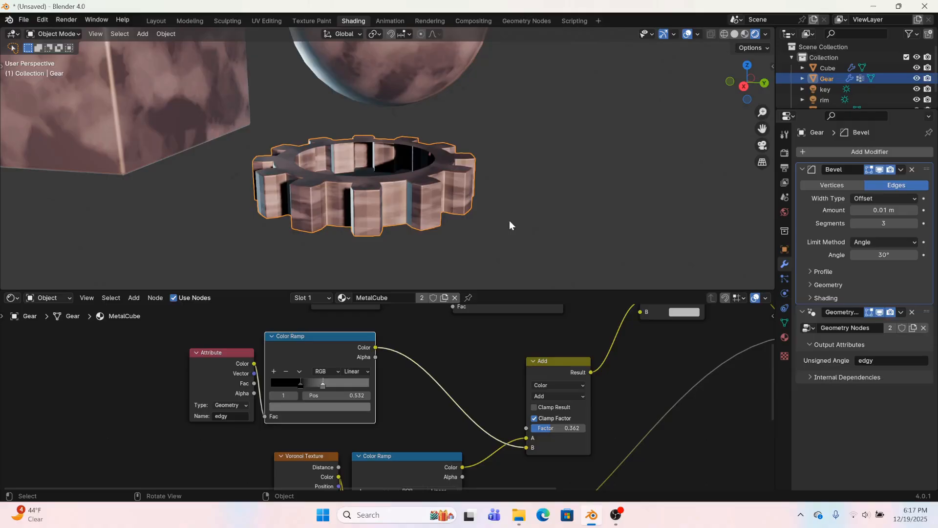
pyautogui.scroll(5, 509, 221)
pyautogui.moveTo(572, 224); pyautogui.dragTo(615, 205, button='middle')
# Apply smooth shading to the gear and check its beveled teeth from several angles
pyautogui.rightClick(529, 173)
pyautogui.click(529, 177)
pyautogui.moveTo(499, 186); pyautogui.dragTo(396, 190, button='middle')
pyautogui.scroll(-8, 396, 189)
pyautogui.click(490, 165)
pyautogui.moveTo(469, 165); pyautogui.dragTo(440, 141, button='middle')
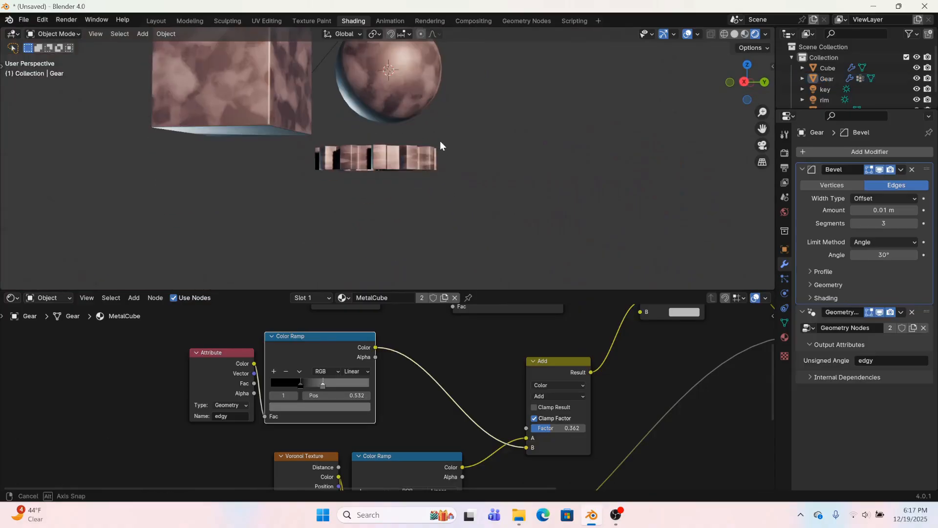
pyautogui.scroll(5, 439, 140)
pyautogui.moveTo(440, 179); pyautogui.dragTo(418, 210, button='middle')
# Move the Noise Texture node of the MetalCube material below and beside the Voronoi Texture node
pyautogui.moveTo(425, 404); pyautogui.dragTo(490, 424, button='middle')
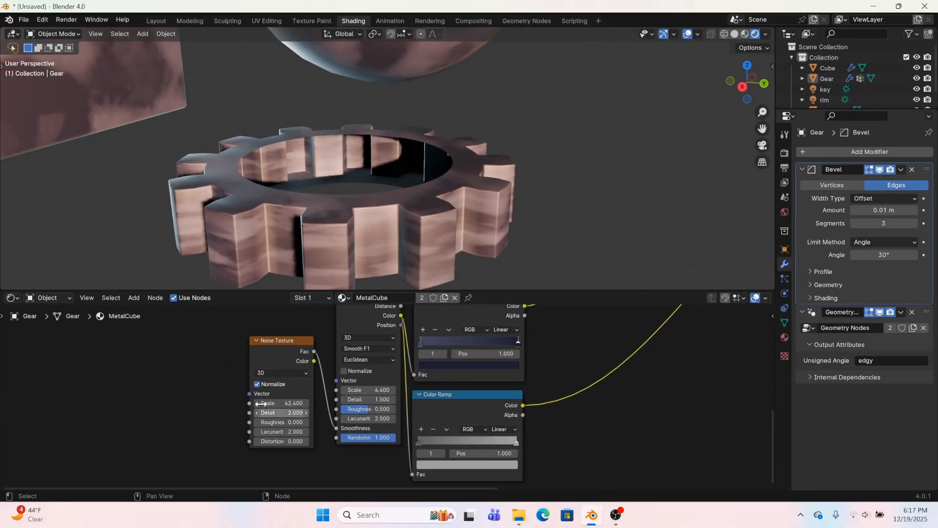
pyautogui.click(293, 349)
pyautogui.scroll(-2, 272, 412)
pyautogui.moveTo(350, 385); pyautogui.dragTo(196, 362)
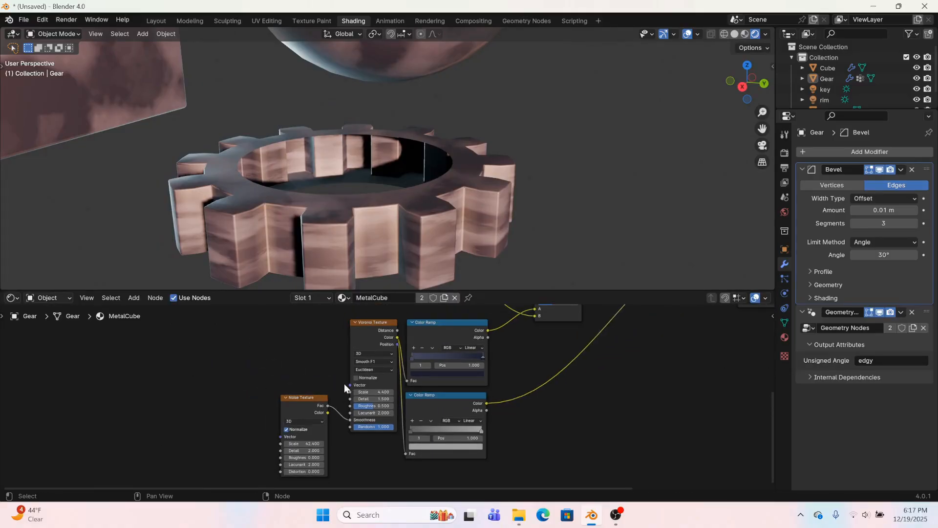
pyautogui.scroll(-1, 250, 363)
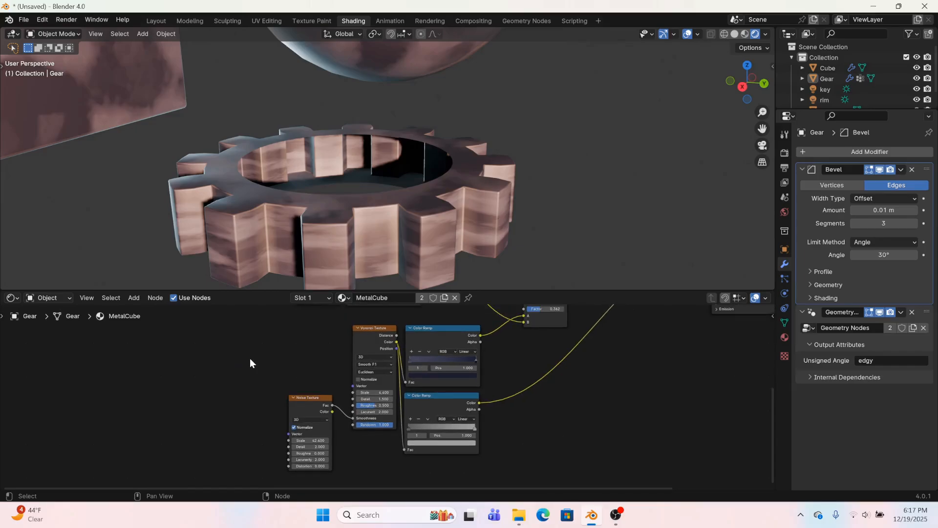
# Try adding Texture Coordinate and Mapping nodes to the Noise Texture and using Object coordinates
pyautogui.click(311, 397)
pyautogui.hotkey('ctrl', 't')
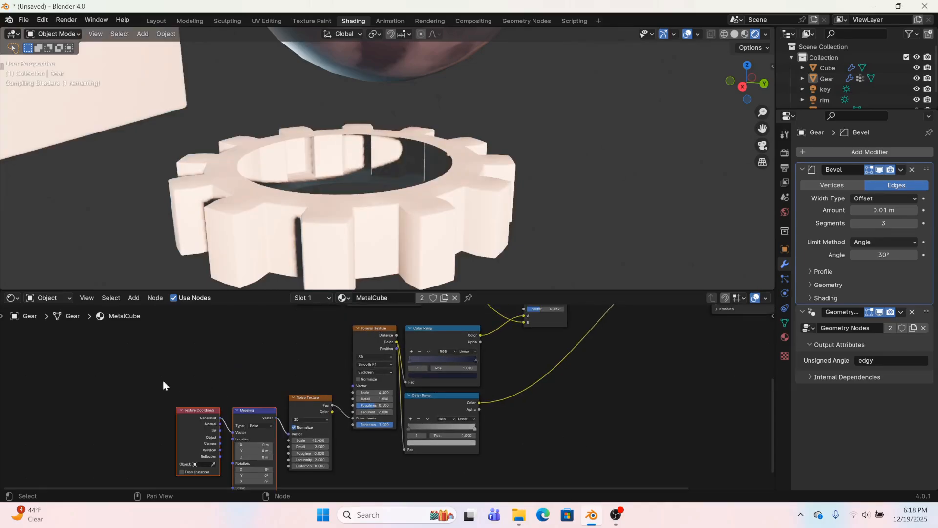
pyautogui.moveTo(163, 381); pyautogui.dragTo(251, 435)
pyautogui.press('g')
pyautogui.click(206, 334)
pyautogui.scroll(1, 183, 358)
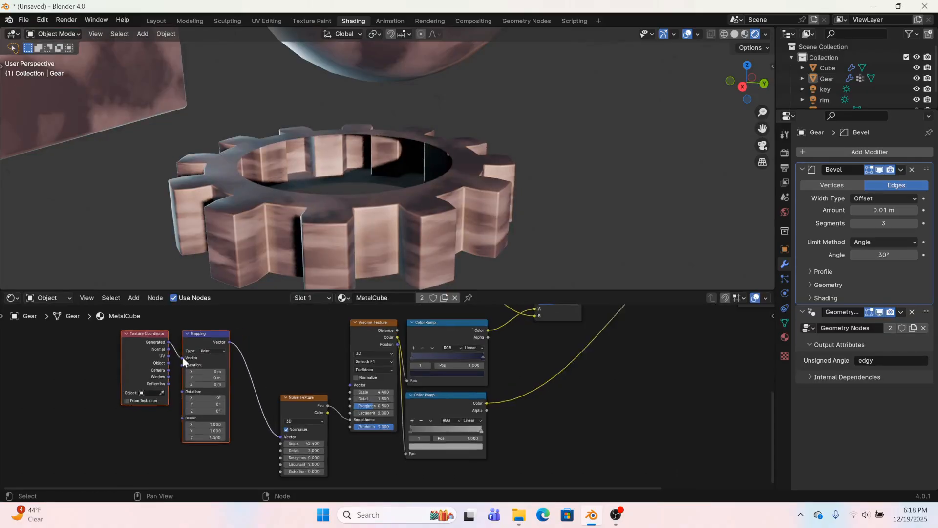
pyautogui.scroll(1, 183, 362)
pyautogui.moveTo(110, 346)
pyautogui.mouseDown()
pyautogui.moveTo(168, 358)
pyautogui.moveTo(113, 359)
pyautogui.mouseUp()
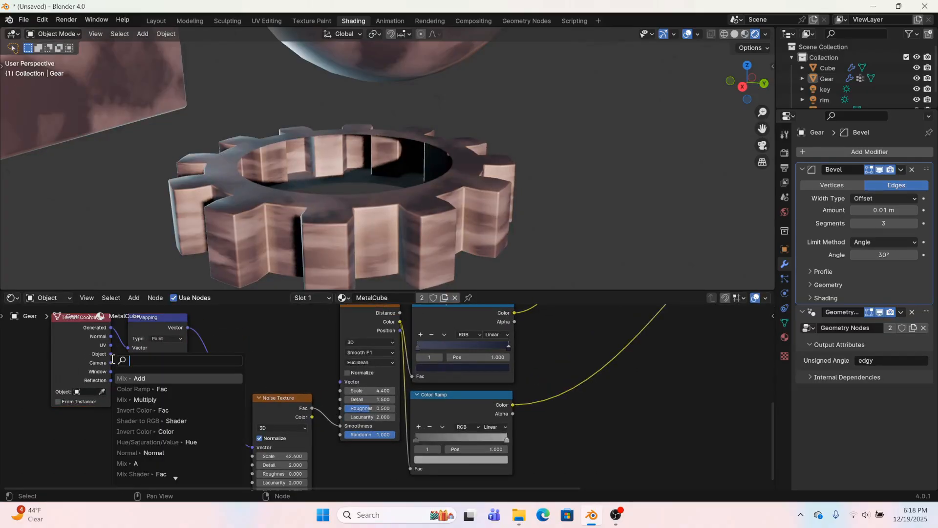
# Enlarge the 3D viewport temporarily to examine the cube, sphere and gear together
pyautogui.moveTo(200, 259); pyautogui.dragTo(420, 241, button='middle')
pyautogui.moveTo(249, 291); pyautogui.dragTo(245, 422)
pyautogui.moveTo(305, 289); pyautogui.dragTo(273, 342, button='middle')
pyautogui.scroll(2, 265, 387)
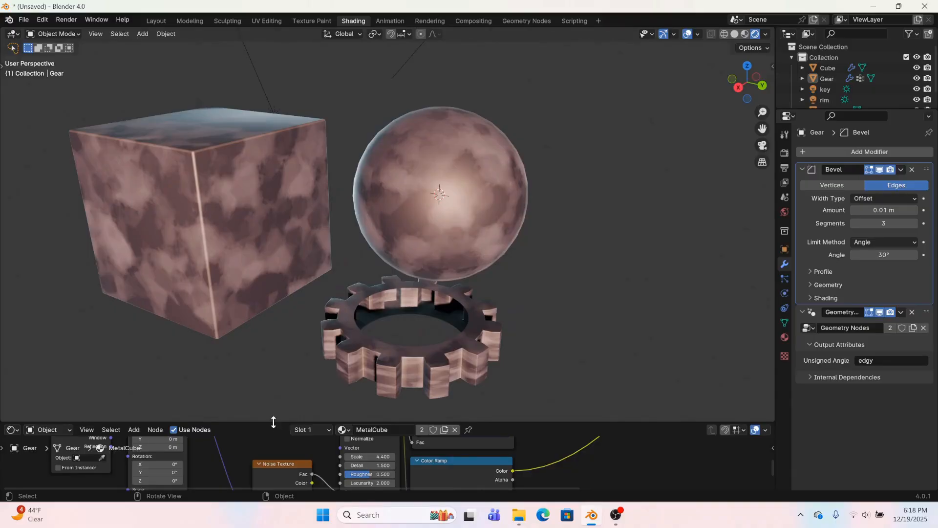
pyautogui.moveTo(274, 422); pyautogui.dragTo(293, 233)
pyautogui.scroll(-7, 340, 336)
# Delete the Texture Coordinate and Mapping nodes and move the Attribute node farther from its Color Ramp
pyautogui.moveTo(382, 330); pyautogui.dragTo(309, 392, button='middle')
pyautogui.moveTo(442, 330); pyautogui.dragTo(426, 309)
pyautogui.moveTo(99, 386); pyautogui.dragTo(200, 419)
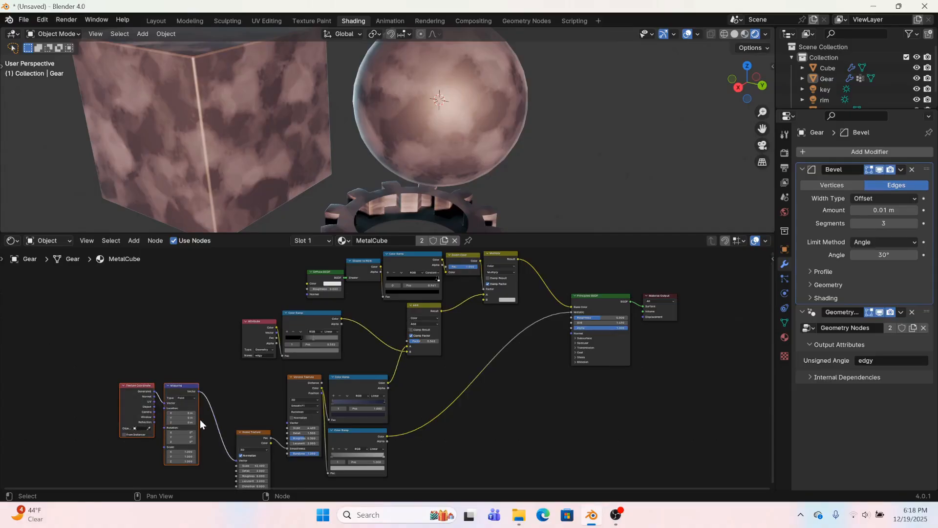
pyautogui.press('Delete')
pyautogui.moveTo(243, 320); pyautogui.dragTo(222, 311)
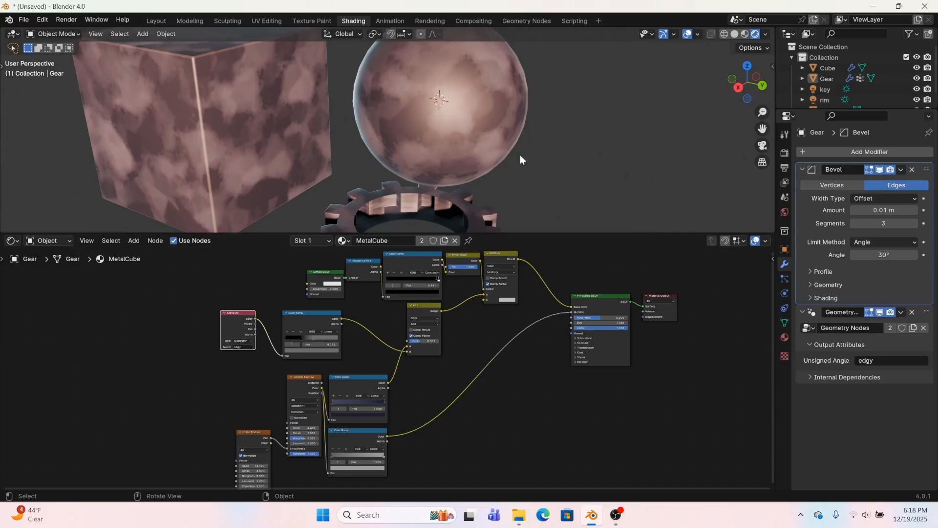
# Select the sphere and move the black stop of its Shader to RGB Color Ramp to position 0.698
pyautogui.click(294, 125)
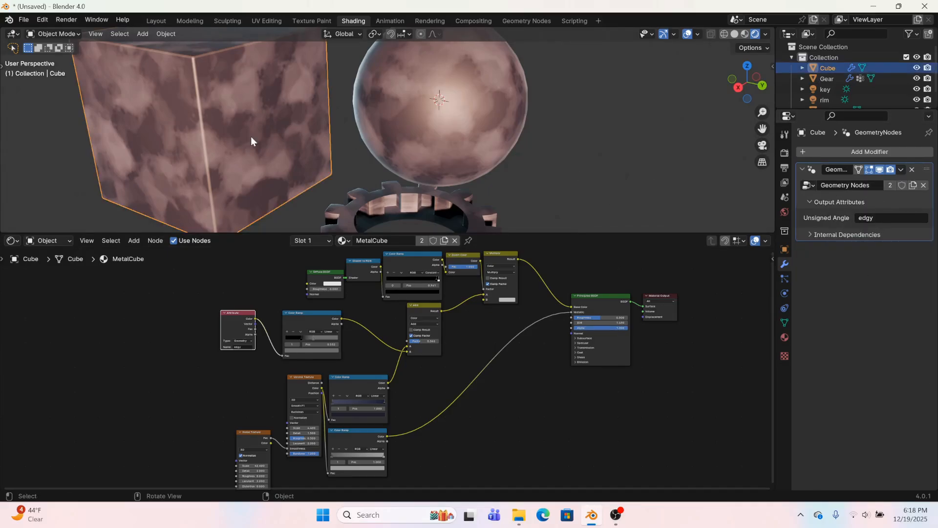
pyautogui.click(399, 103)
pyautogui.scroll(2, 281, 353)
pyautogui.scroll(-2, 280, 353)
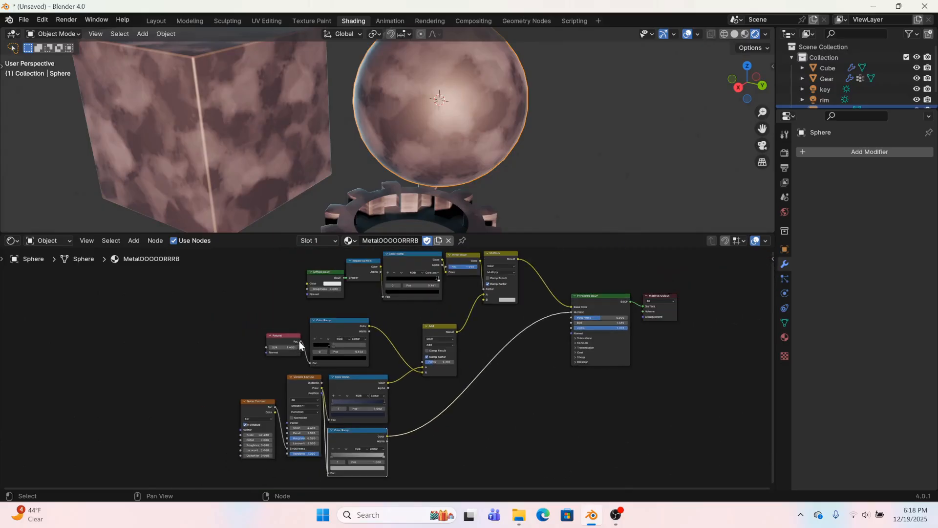
pyautogui.moveTo(506, 190); pyautogui.dragTo(317, 181, button='middle')
pyautogui.scroll(3, 343, 107)
pyautogui.scroll(2, 355, 190)
pyautogui.scroll(1, 391, 274)
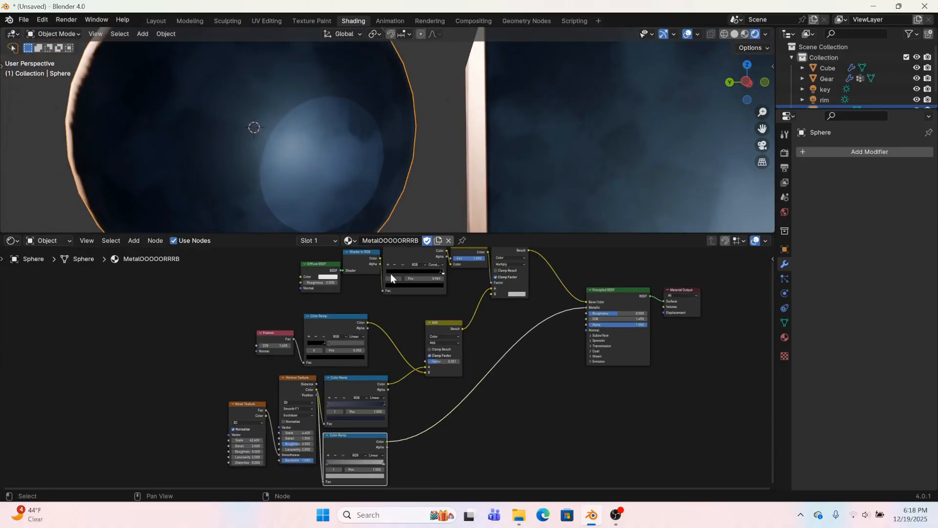
pyautogui.scroll(3, 425, 311)
pyautogui.scroll(2, 384, 371)
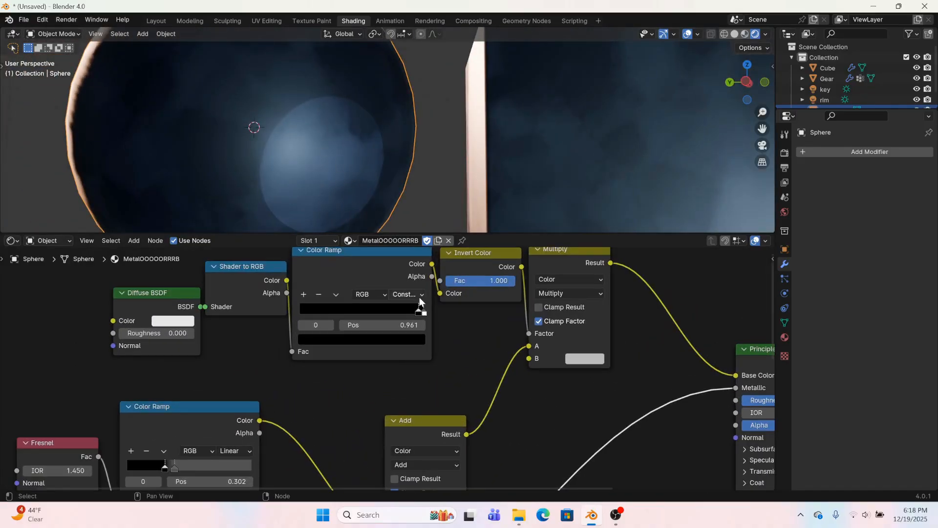
pyautogui.moveTo(422, 312); pyautogui.dragTo(386, 319)
pyautogui.scroll(-3, 233, 159)
pyautogui.moveTo(233, 160); pyautogui.dragTo(288, 170, button='middle')
# Connect the sphere material's Add Result directly to the Principled BSDF Base Color, bypassing Multiply, and check all objects in an enlarged viewport
pyautogui.scroll(-2, 605, 406)
pyautogui.moveTo(593, 353); pyautogui.dragTo(476, 327, button='middle')
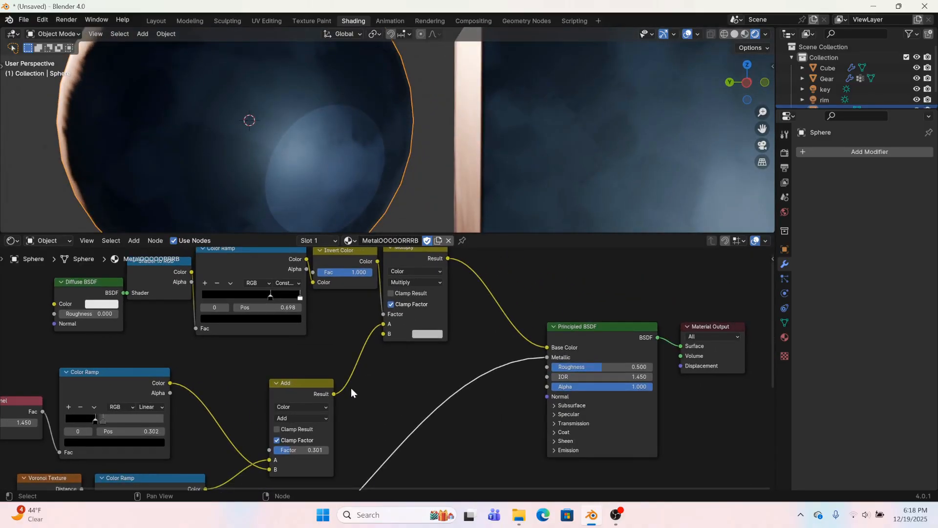
pyautogui.moveTo(334, 394); pyautogui.dragTo(547, 348)
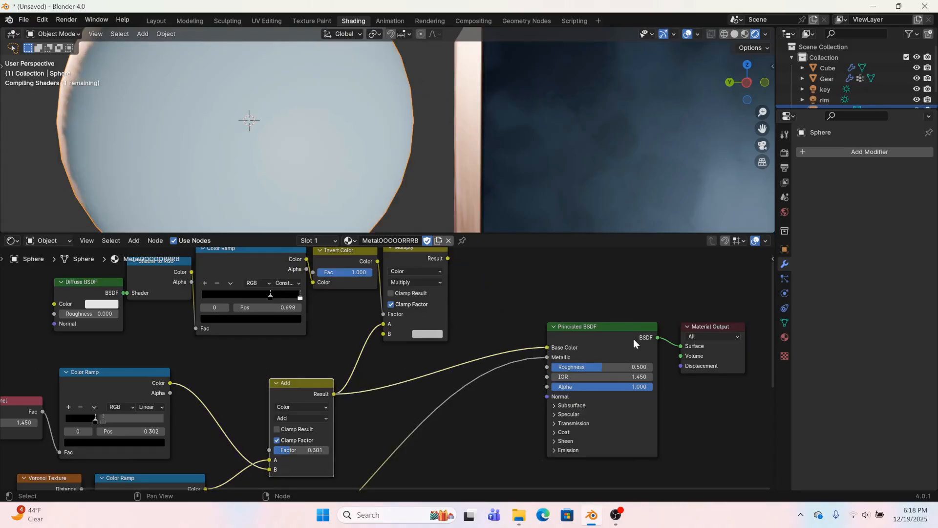
pyautogui.scroll(-2, 243, 124)
pyautogui.scroll(-5, 319, 163)
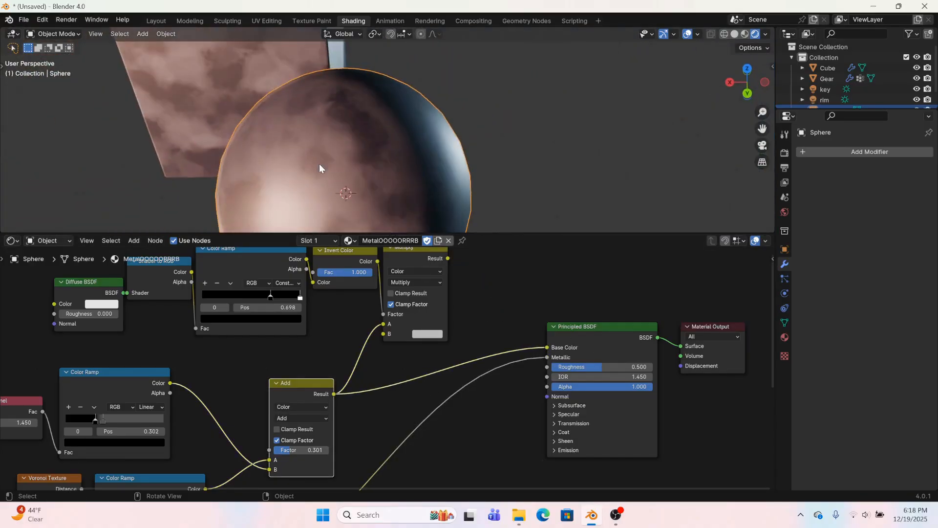
pyautogui.moveTo(319, 164)
pyautogui.mouseDown(button='middle')
pyautogui.moveTo(363, 154)
pyautogui.moveTo(439, 113)
pyautogui.moveTo(413, 192)
pyautogui.moveTo(497, 135)
pyautogui.moveTo(497, 120)
pyautogui.moveTo(380, 176)
pyautogui.moveTo(318, 168)
pyautogui.mouseUp(button='middle')
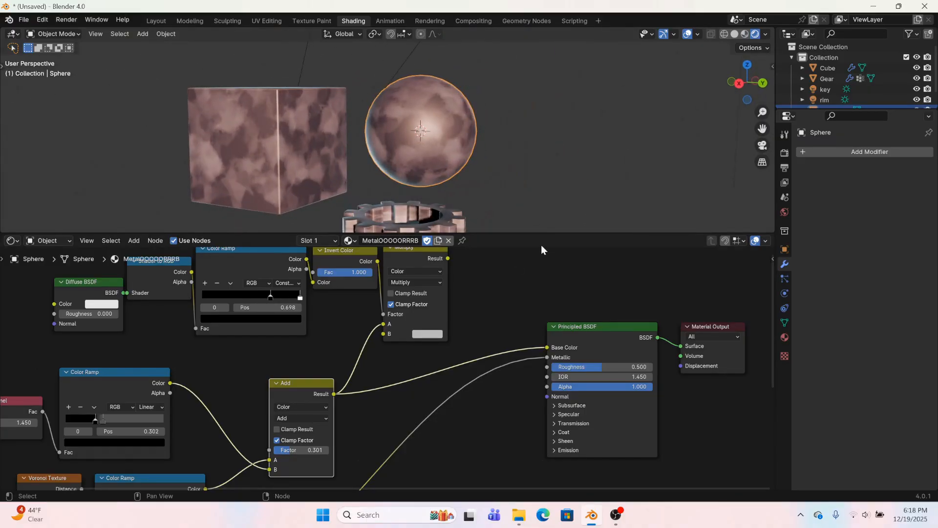
pyautogui.moveTo(541, 233); pyautogui.dragTo(511, 445)
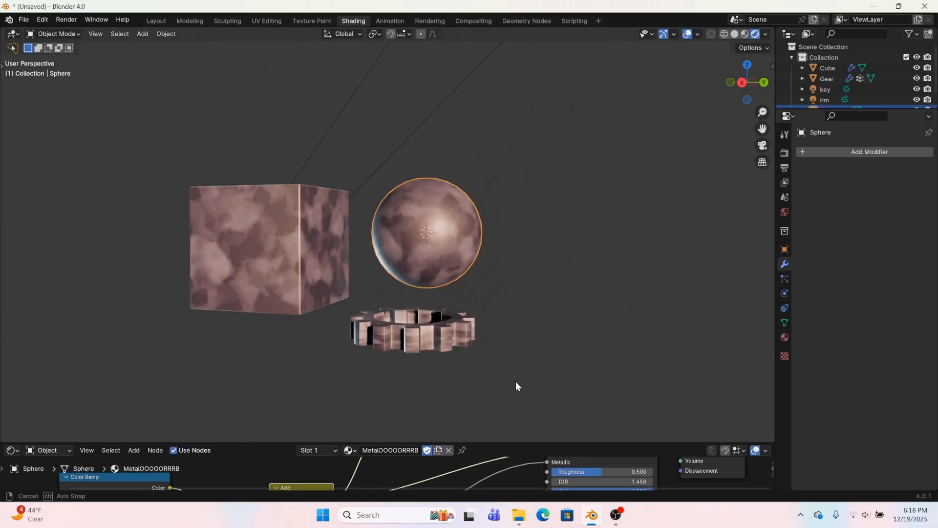